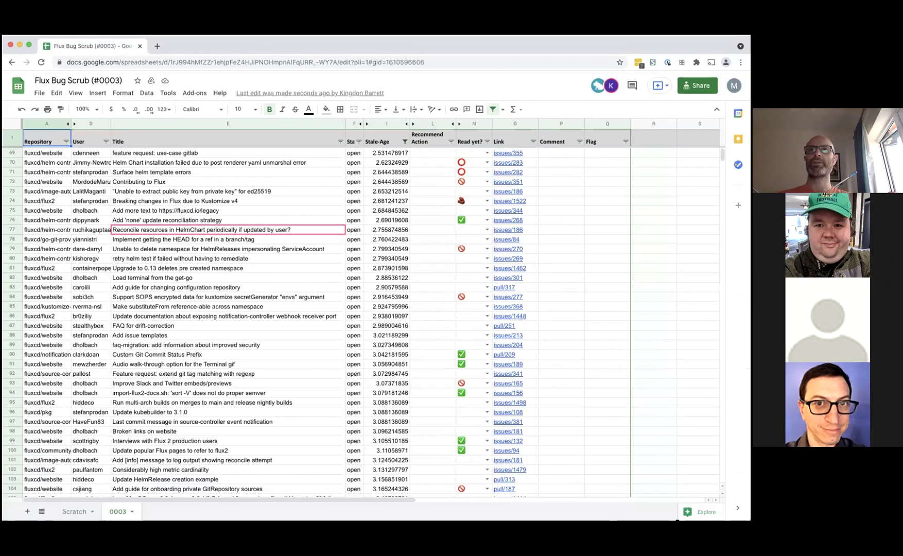
- Open the linked GitHub issue for "feature request: use-case gitlab" (issues/355) from its row
drag(750, 519, 741, 547)
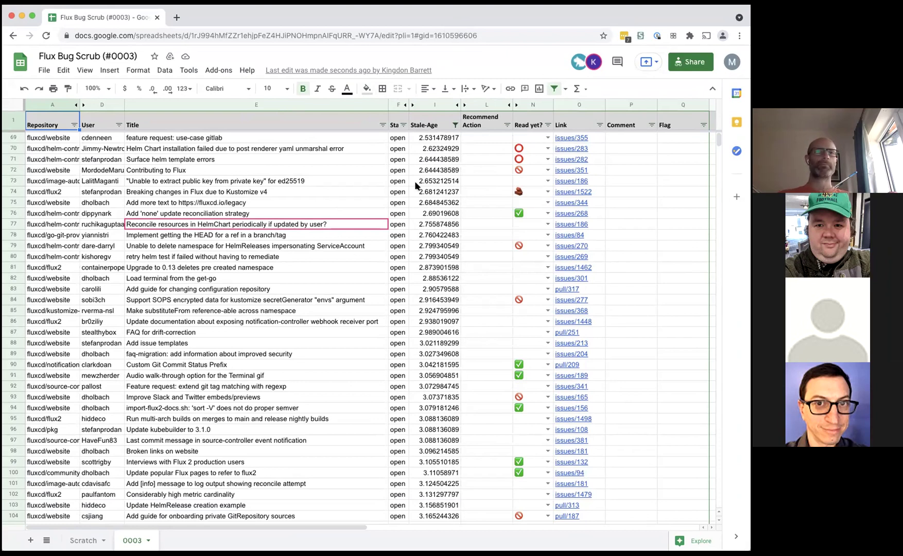
click(565, 138)
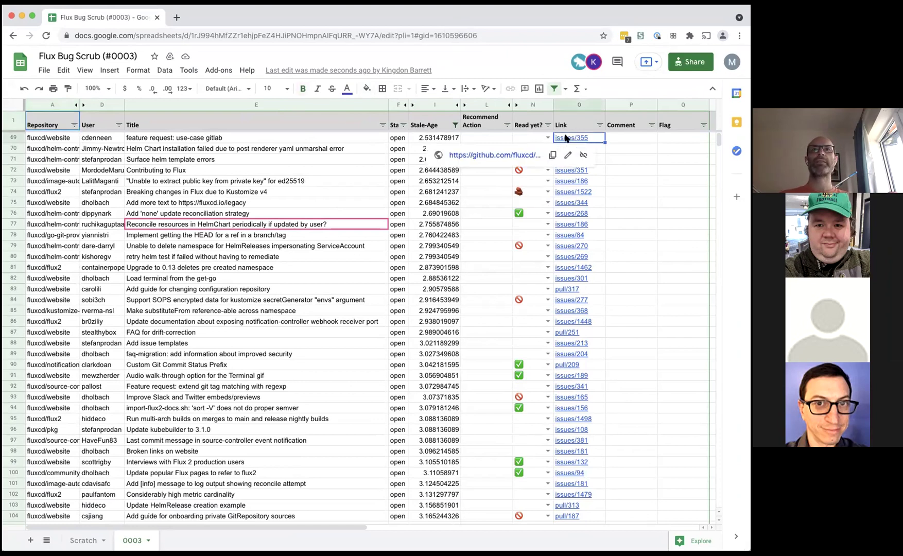
click(514, 154)
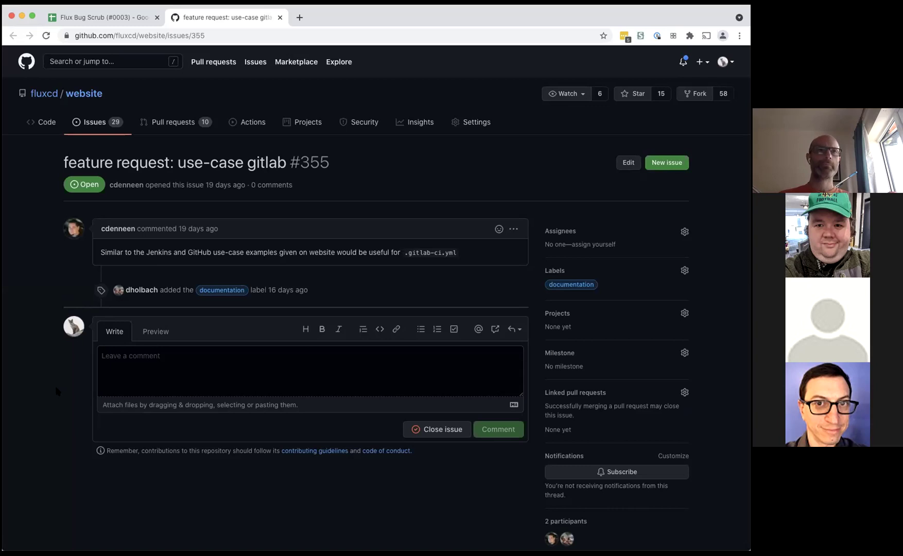
- Add a thumbs-up reaction to the opening comment of issue #355
click(308, 365)
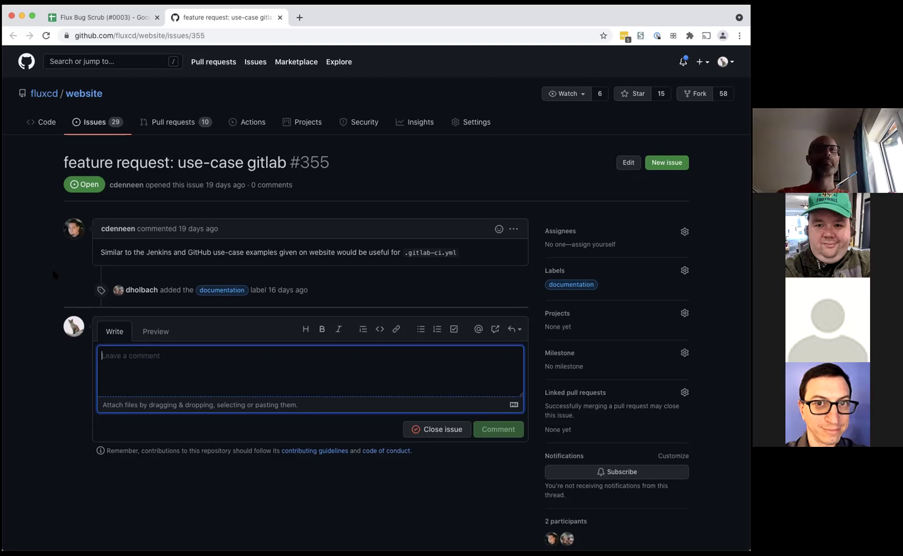
click(41, 268)
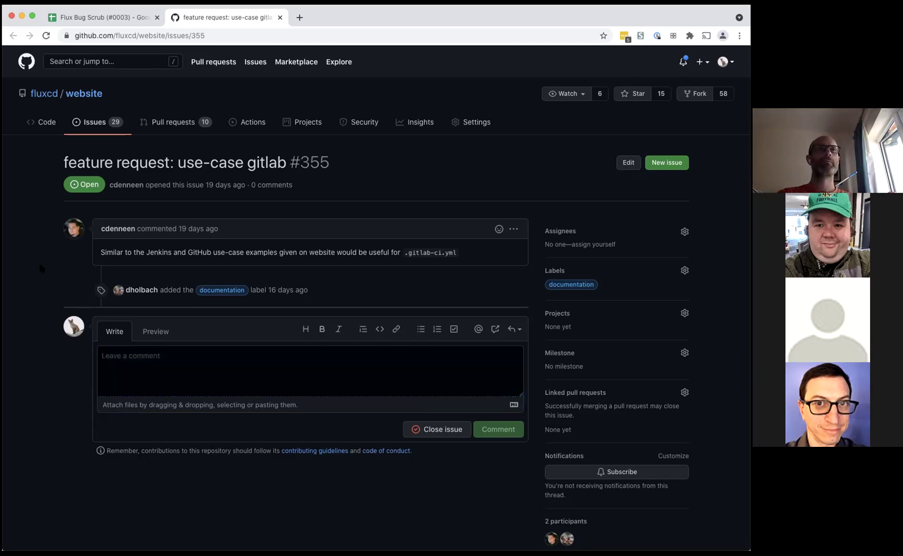
click(499, 229)
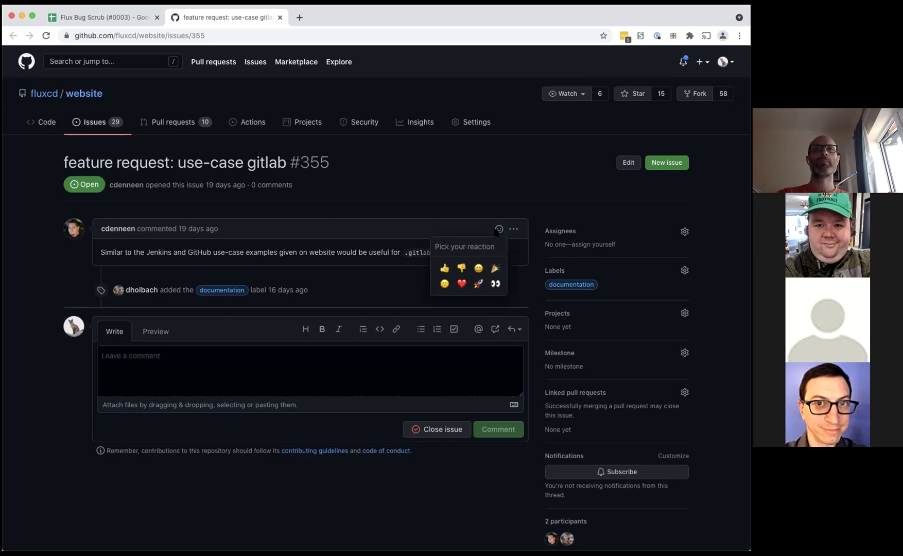
click(446, 269)
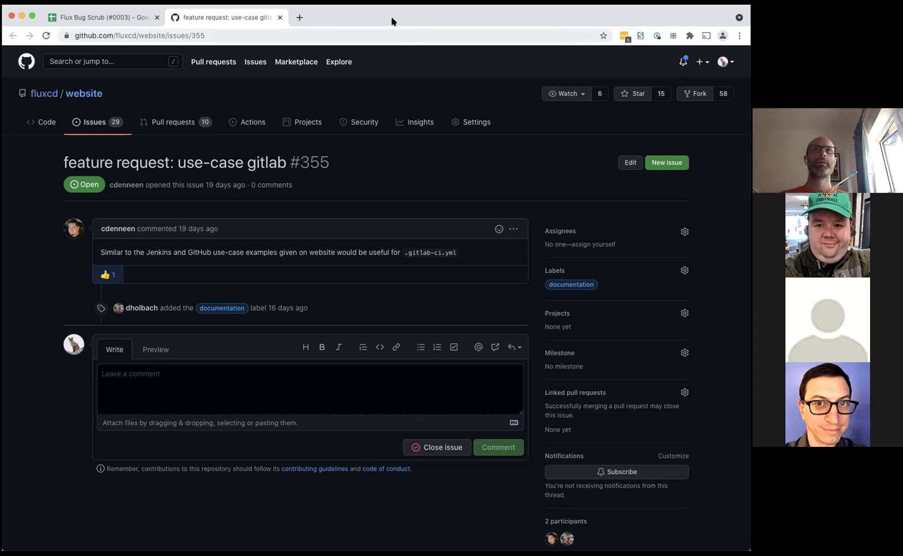
- Dismiss the password manager extension's weak-password alert and close its popup
click(621, 37)
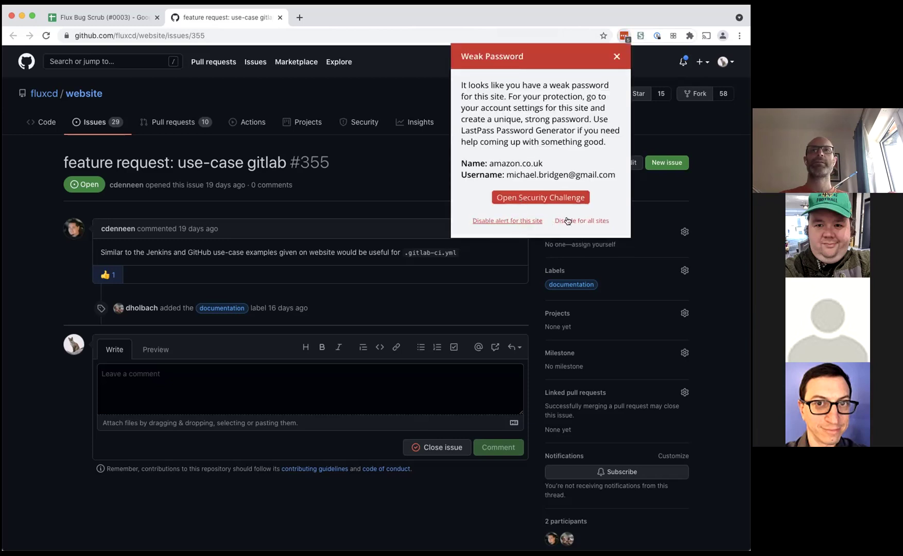
click(616, 57)
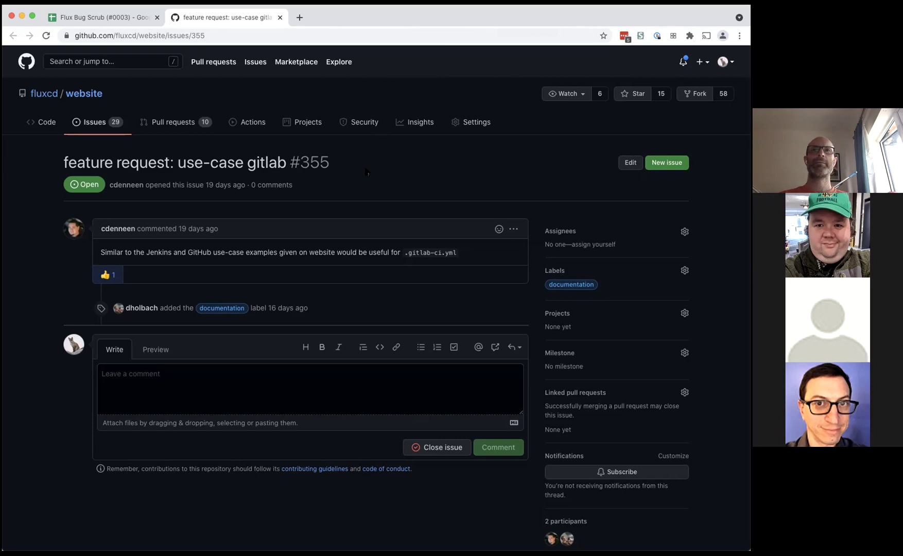
click(623, 36)
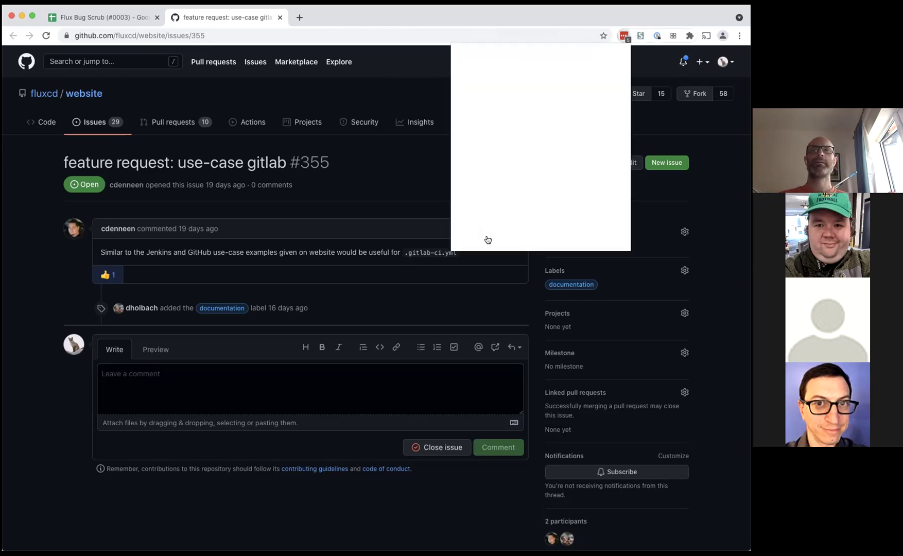
click(499, 340)
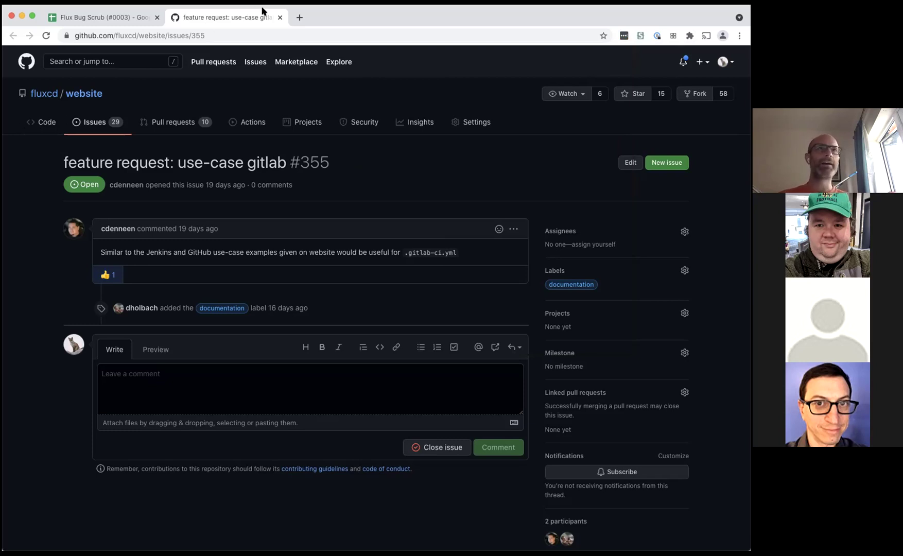
- Close the GitHub issue page and look through the filtered issue list in the Flux Bug Scrub spreadsheet, down to its last rows
click(279, 17)
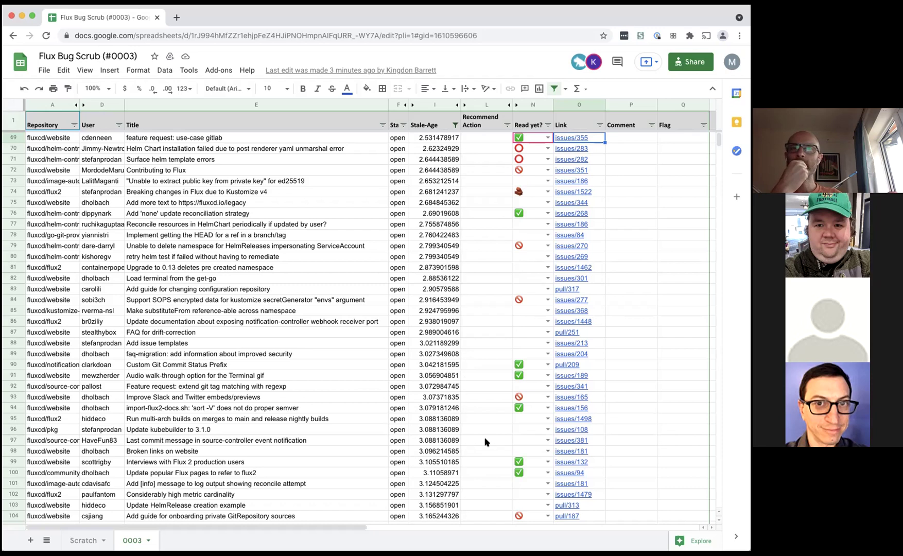
scroll(486, 441, down, 5)
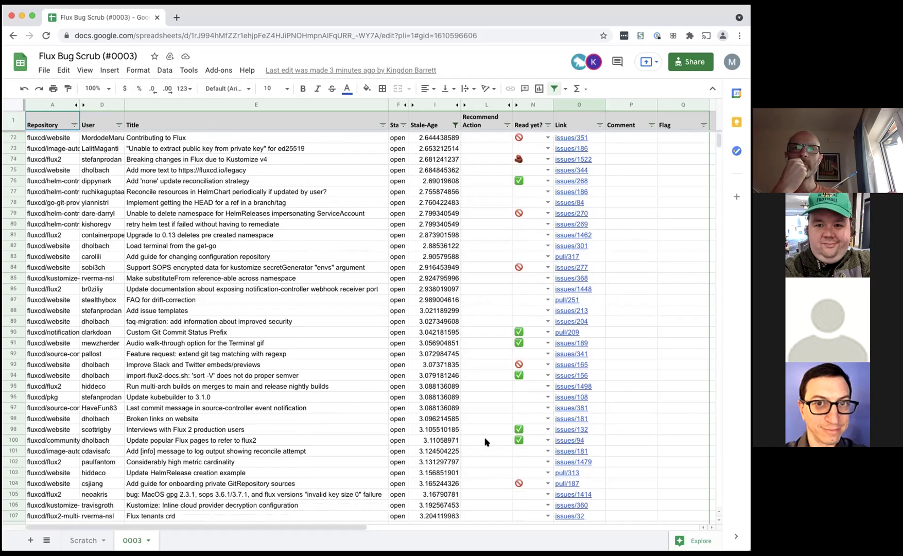
scroll(486, 442, down, 8)
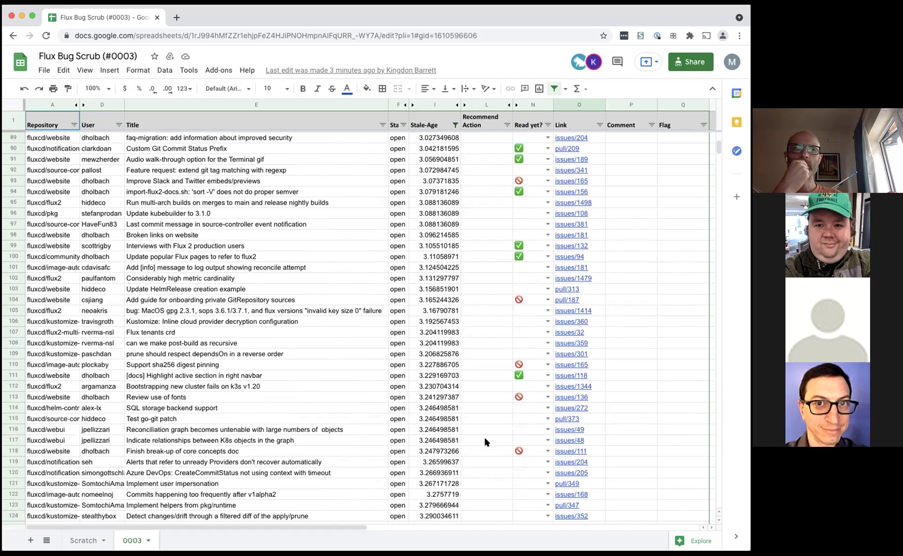
scroll(485, 442, down, 12)
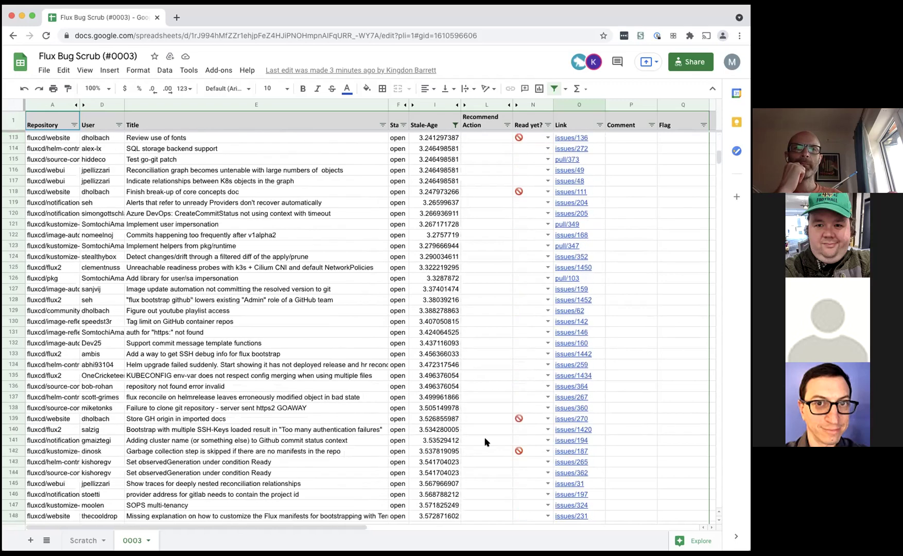
scroll(486, 441, down, 20)
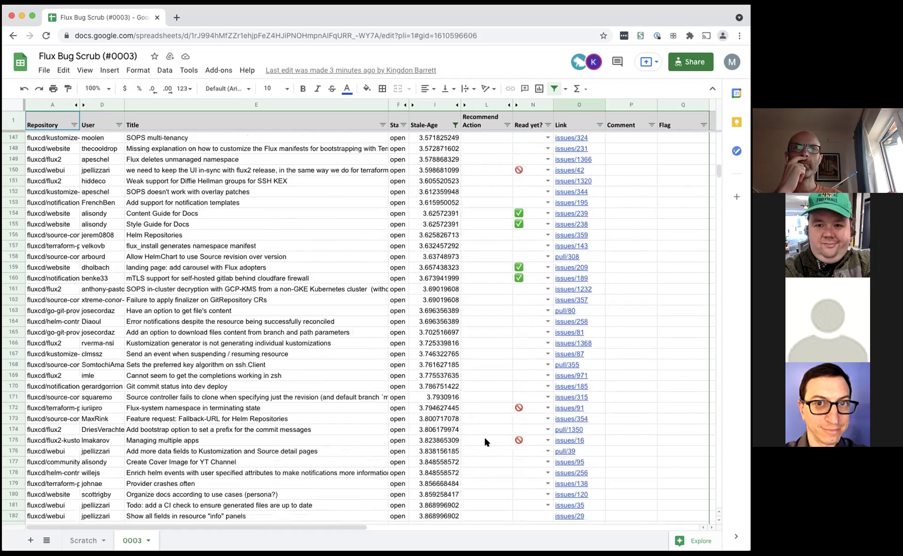
scroll(486, 442, down, 8)
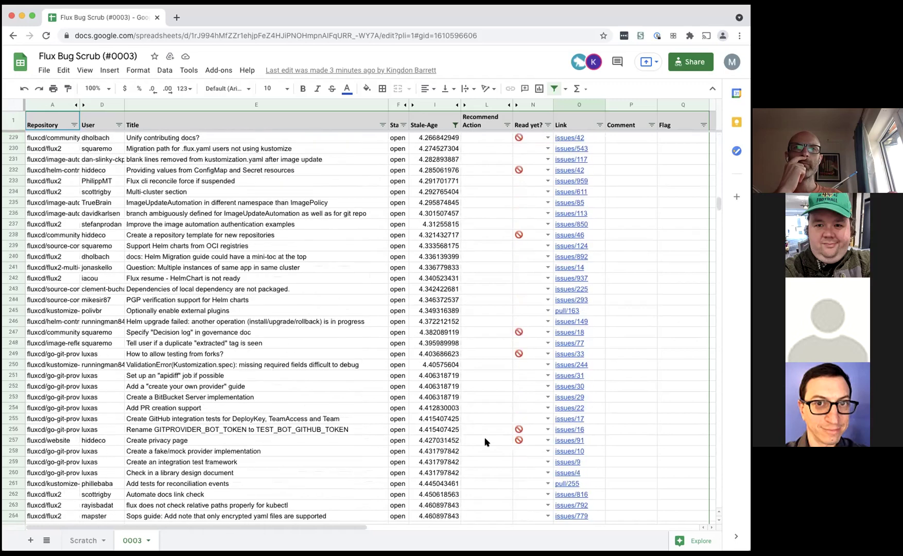
scroll(484, 442, down, 20)
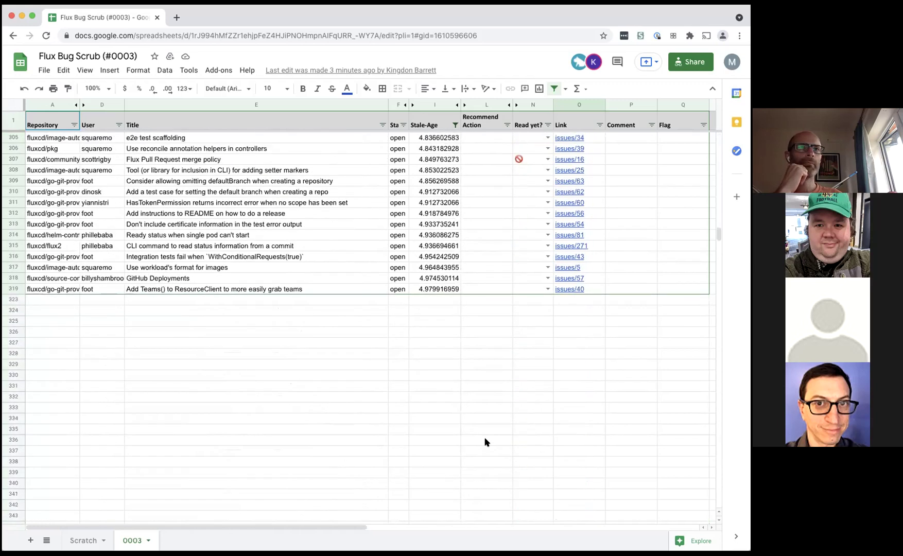
scroll(485, 442, up, 4)
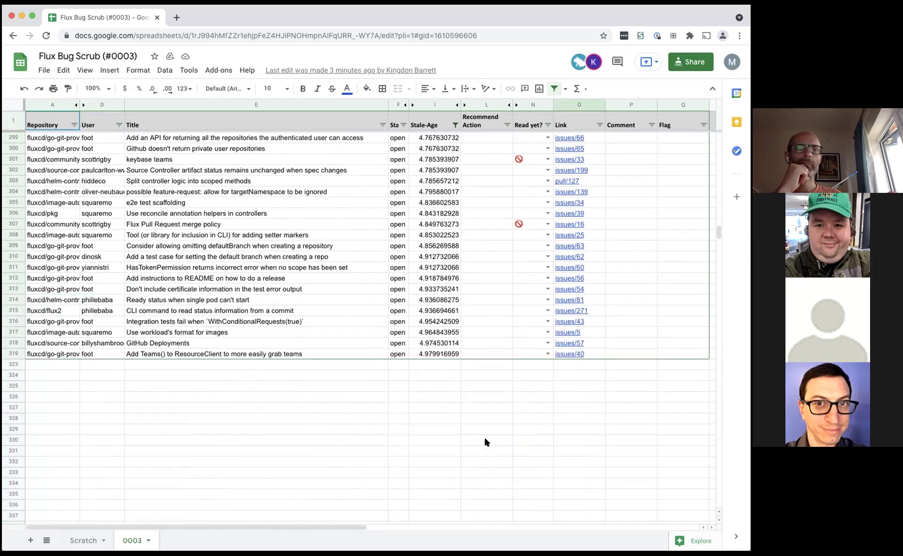
scroll(484, 442, up, 3)
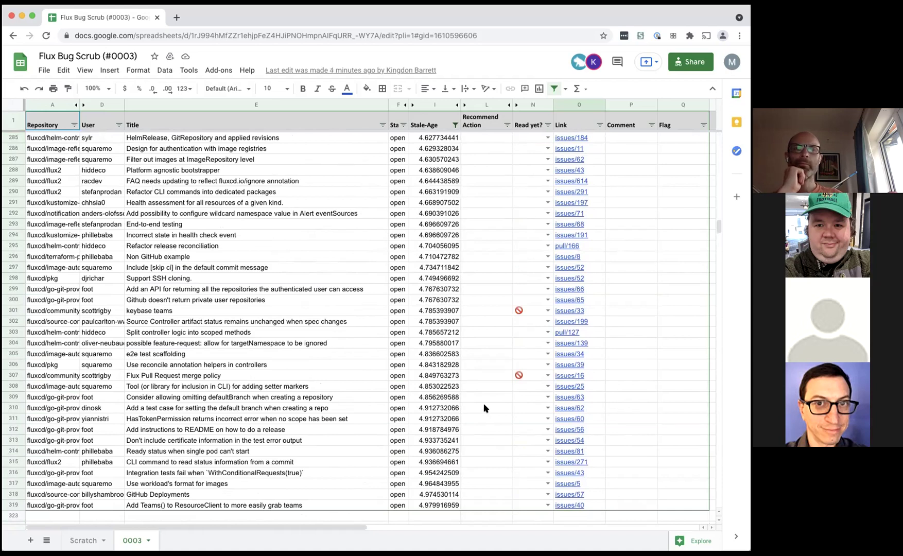
scroll(484, 404, up, 10)
scroll(483, 404, up, 20)
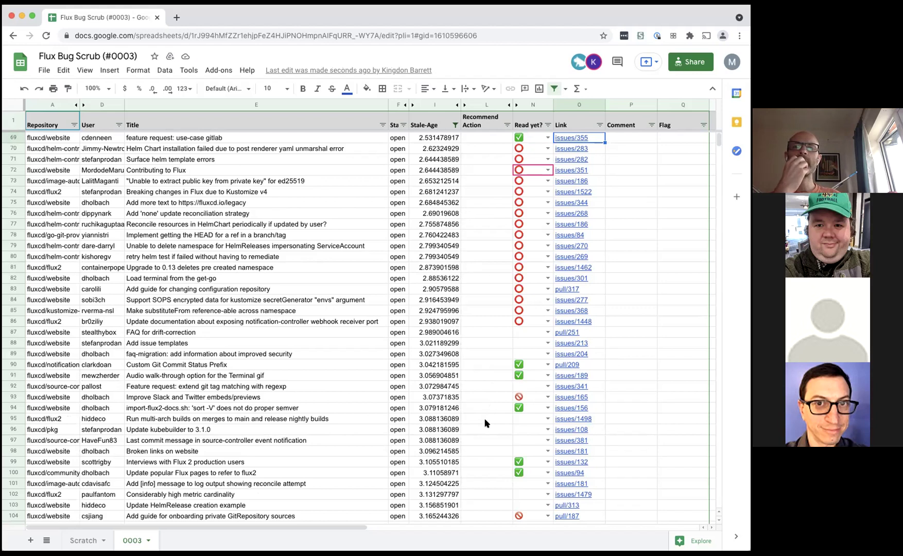
scroll(484, 423, down, 20)
scroll(485, 423, down, 20)
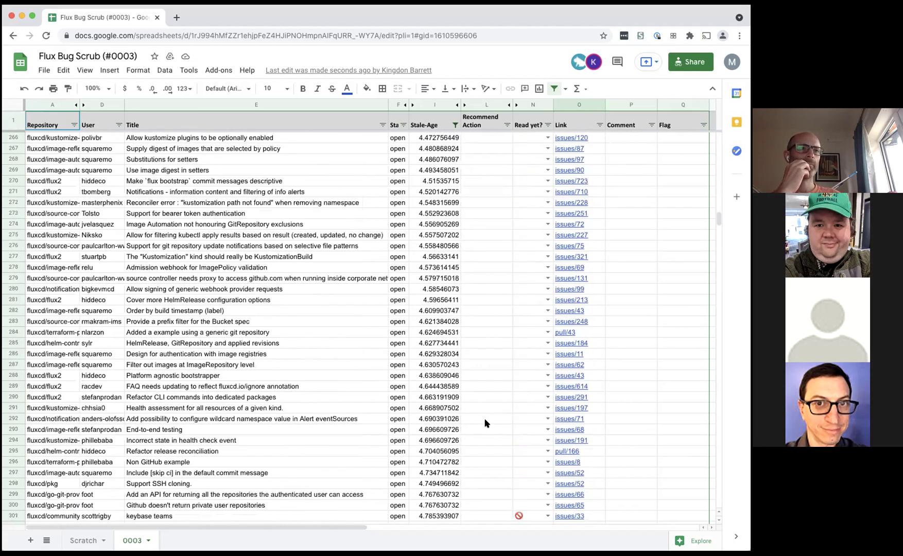
- Widen the Repository column so that the repository names are readable
click(274, 462)
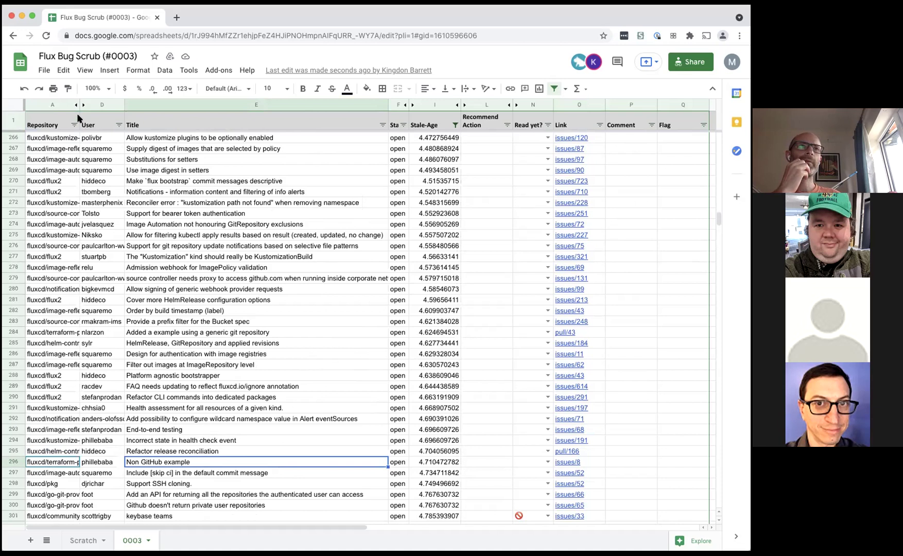
drag(80, 103, 118, 105)
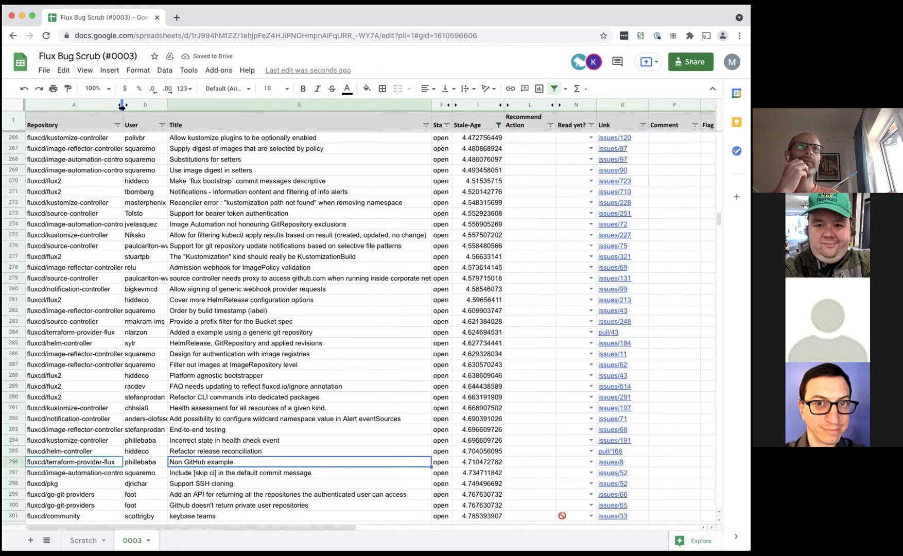
drag(125, 106, 130, 107)
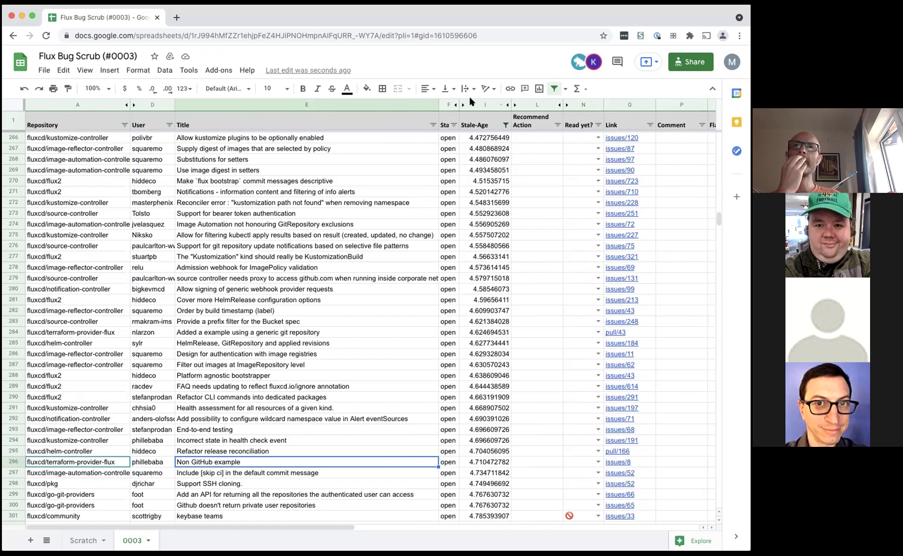
- Sort the issue list by the Stale-Age column in descending order (Z → A)
click(481, 125)
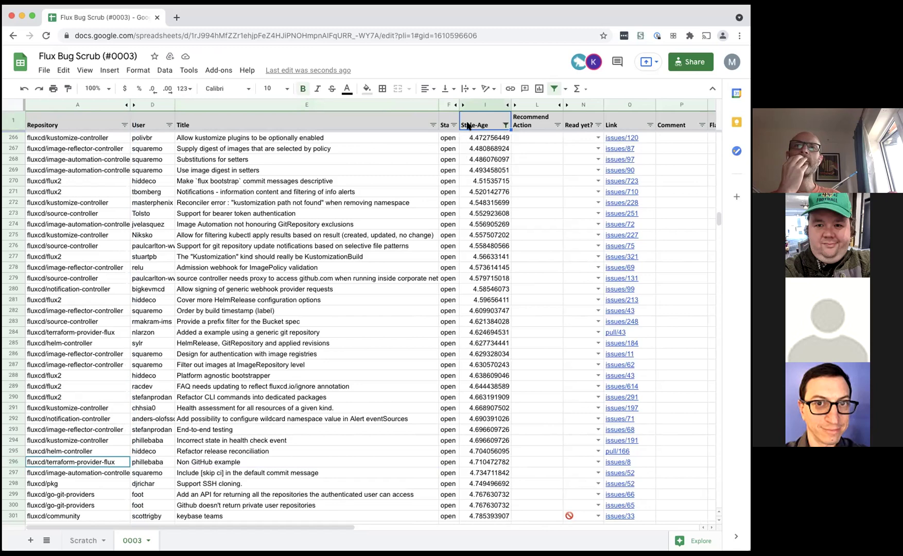
scroll(478, 146, up, 20)
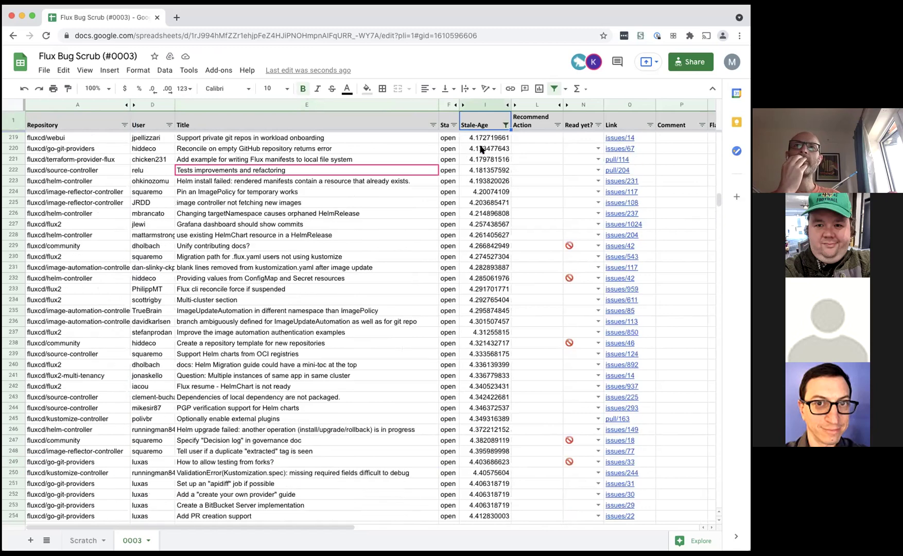
scroll(480, 148, up, 20)
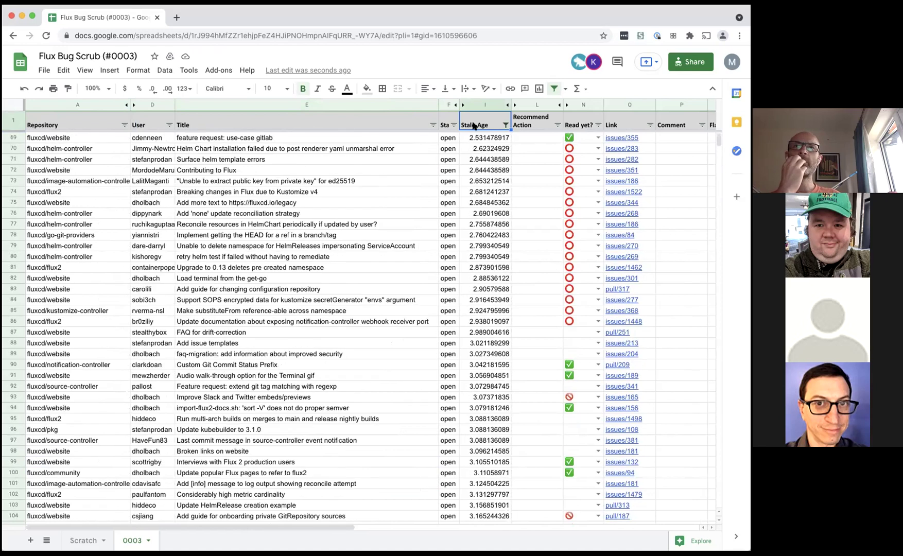
click(504, 126)
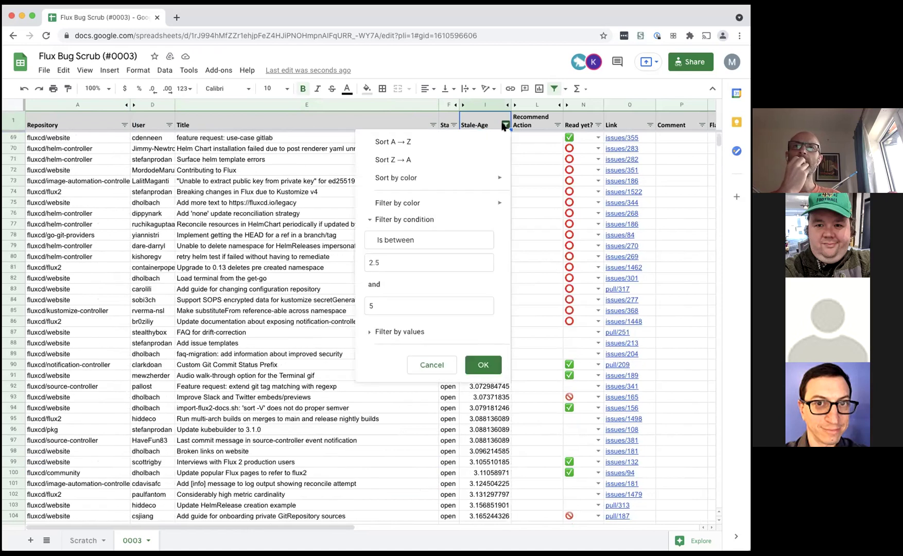
click(415, 161)
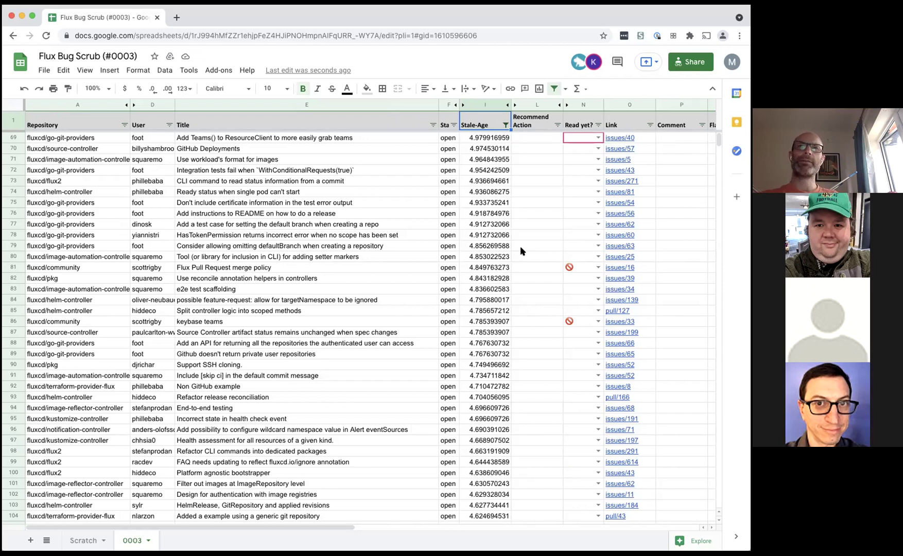
- Mark the Read yet? cells of the Add Teams() to ResourceClient and GitHub Deployments issues (rows 69 and 70) with ⭕
text(⭕)
key(Down)
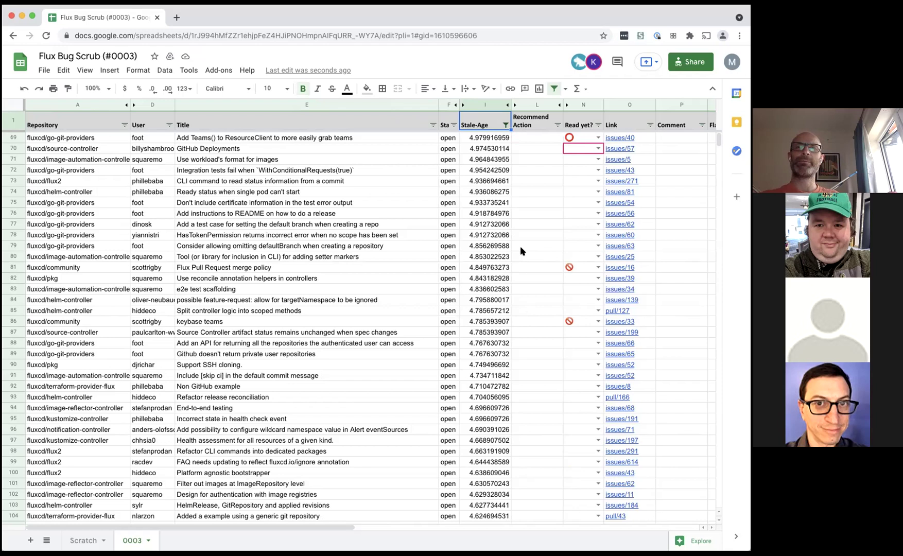
text(⭕)
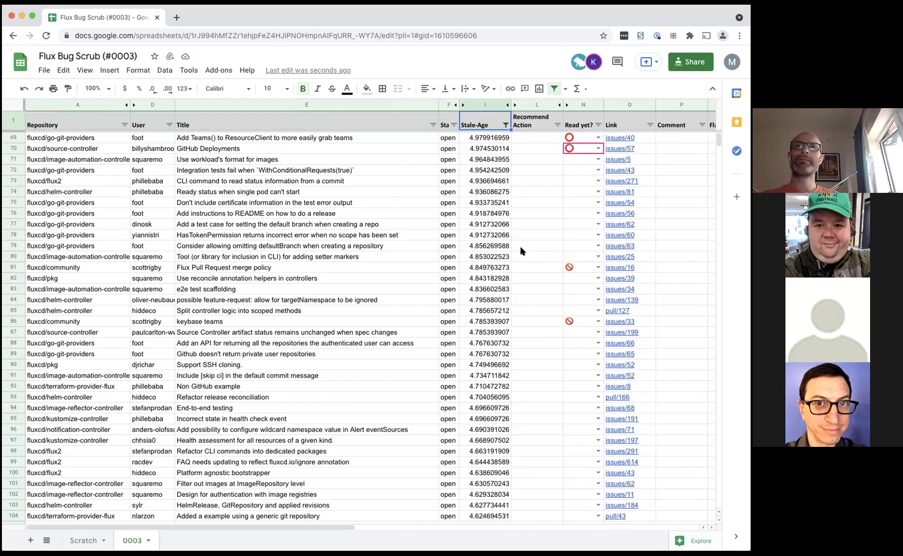
key(Down)
key(Down)
key(Up)
key(Up)
key(Up)
key(Down)
key(Down)
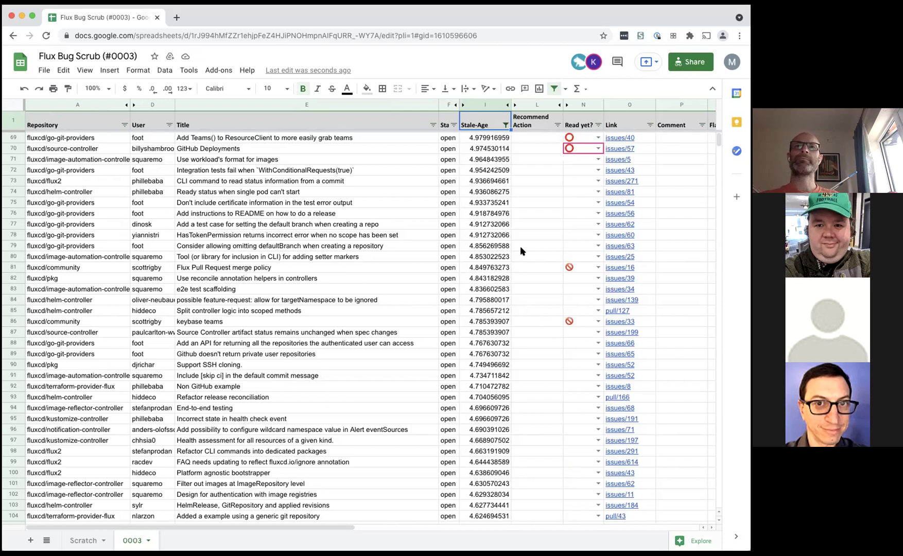
- Fill the ⭕ mark into the Read yet? cells of rows 71 and 72, and replace the mark in row 81 with ⭕
key(ctrl+v)
key(Down)
key(ctrl+v)
key(ctrl+Down)
key(ctrl+v)
key(Up)
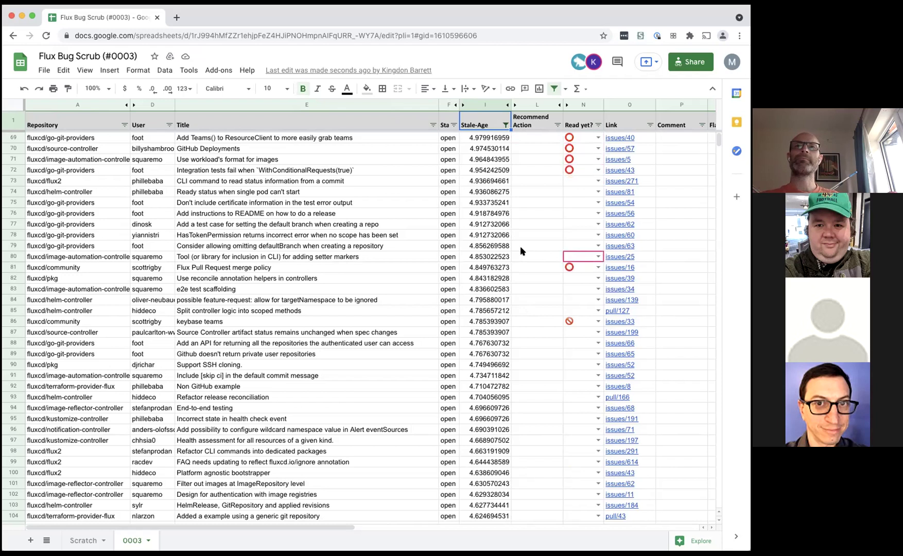
- Fill the ⭕ mark into the Read yet? cells of rows 73 and 74
key(ctrl+Up)
key(Down)
key(ctrl+v)
key(Down)
key(ctrl+v)
key(ctrl+Down)
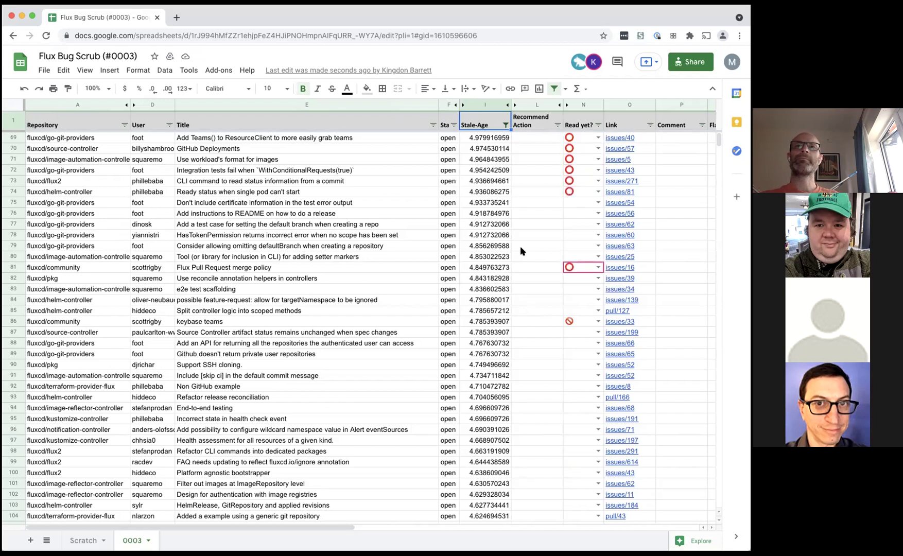
- Fill the ⭕ mark into the Read yet? cells of rows 75 to 79
key(Up)
key(ctrl+Up)
key(Down)
key(ctrl+v)
key(Down)
key(ctrl+v)
key(Down)
key(ctrl+v)
key(Down)
key(ctrl+v)
key(Down)
key(ctrl+v)
key(Up)
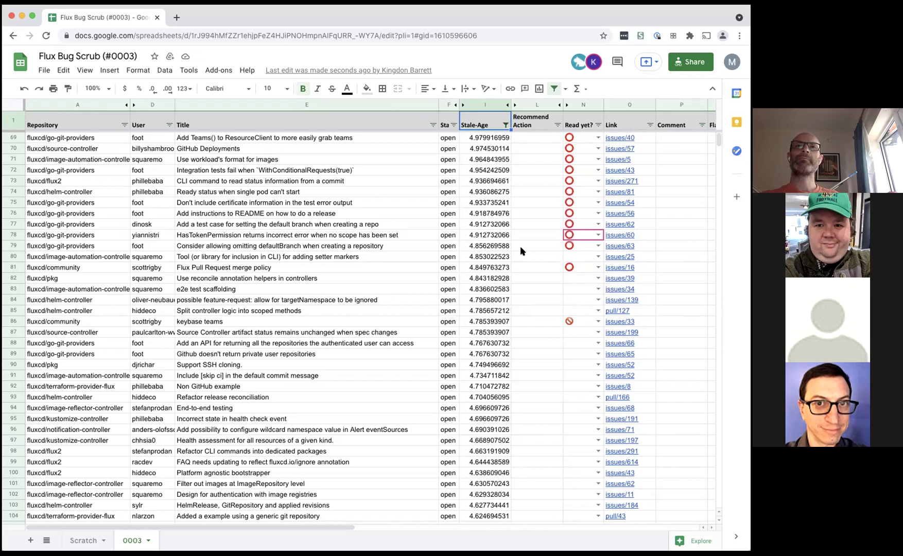
- Open the Add Teams() to ResourceClient issue from row 69 and its linked pull request weaveworks/wks#1405 in a separate tab
key(ctrl+Up)
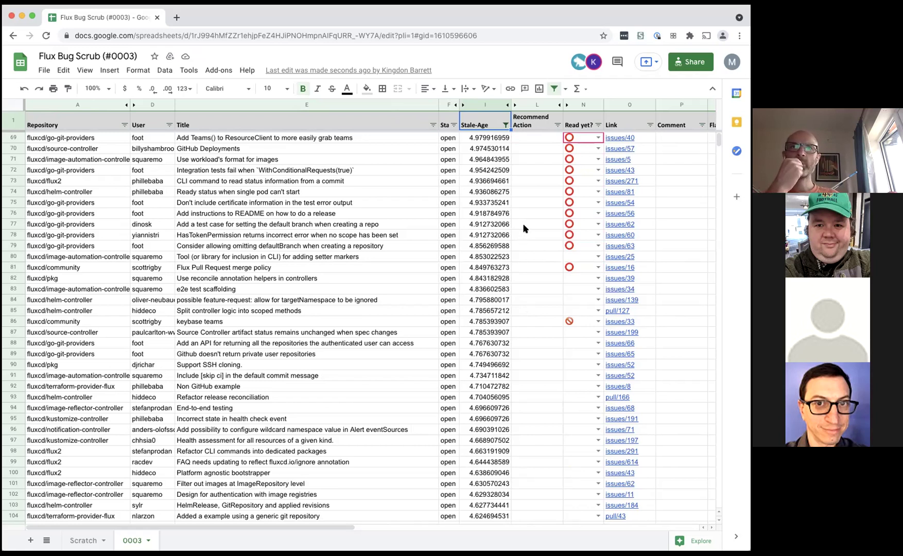
key(Right)
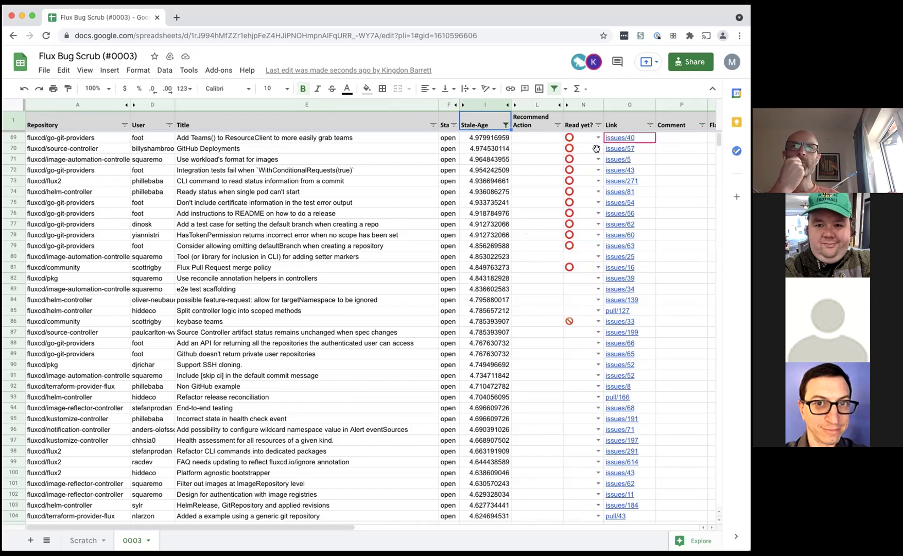
click(618, 137)
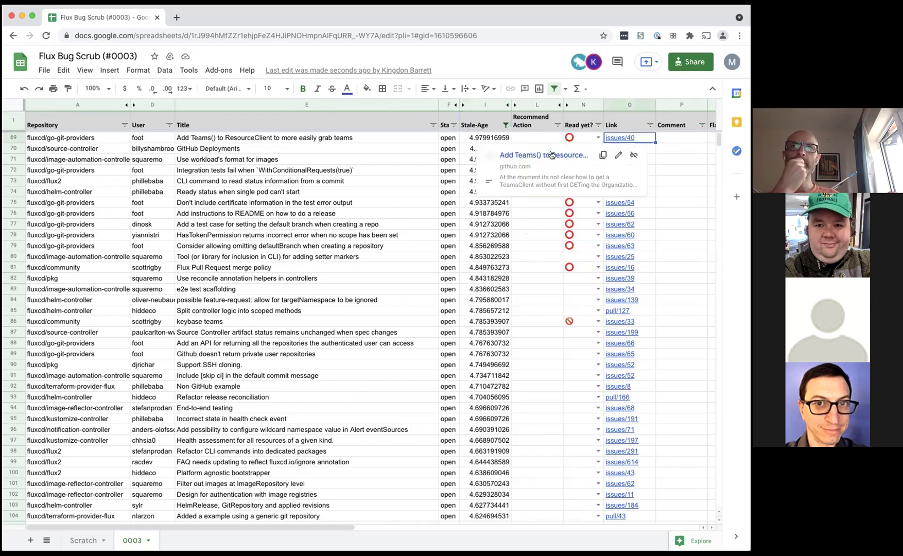
click(553, 156)
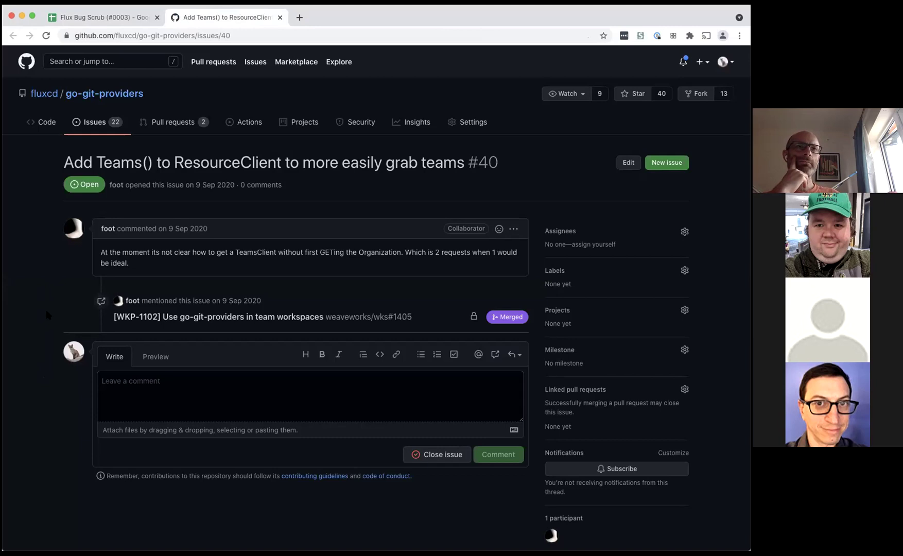
super+click(178, 317)
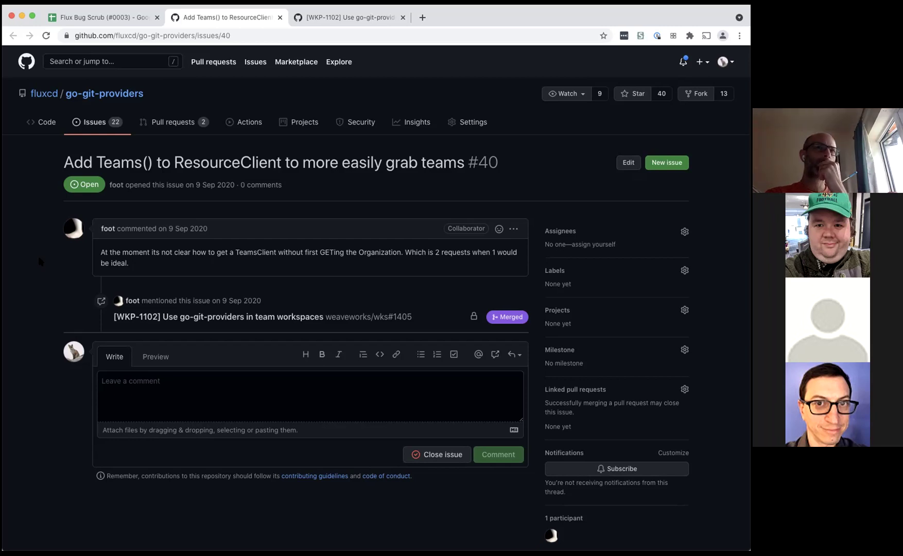
- Look through the labels available for go-git-providers issue #40 without applying any
click(684, 270)
click(719, 265)
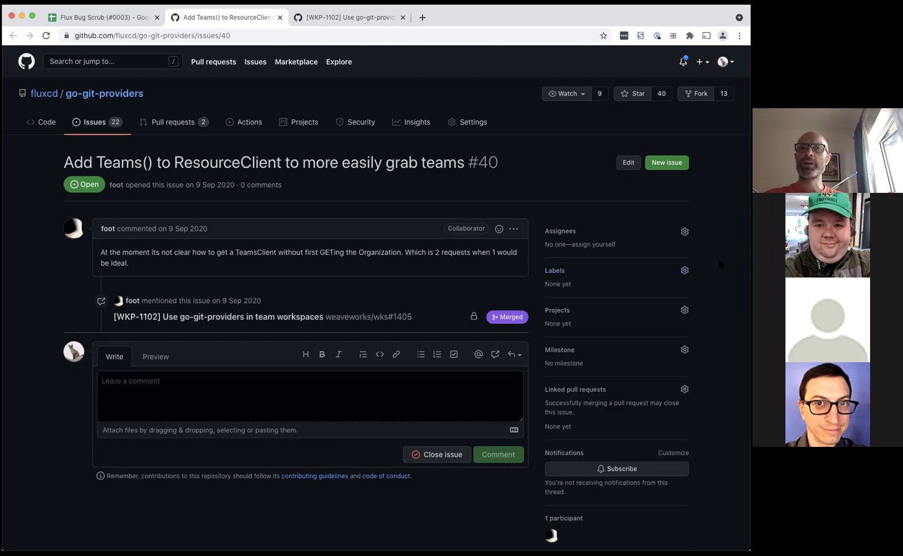
click(684, 271)
scroll(640, 348, down, 2)
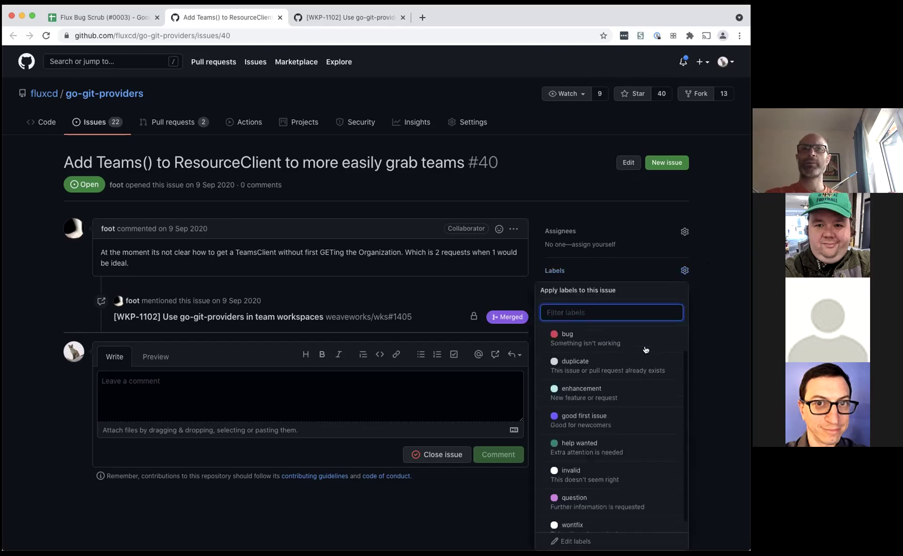
scroll(645, 350, up, 2)
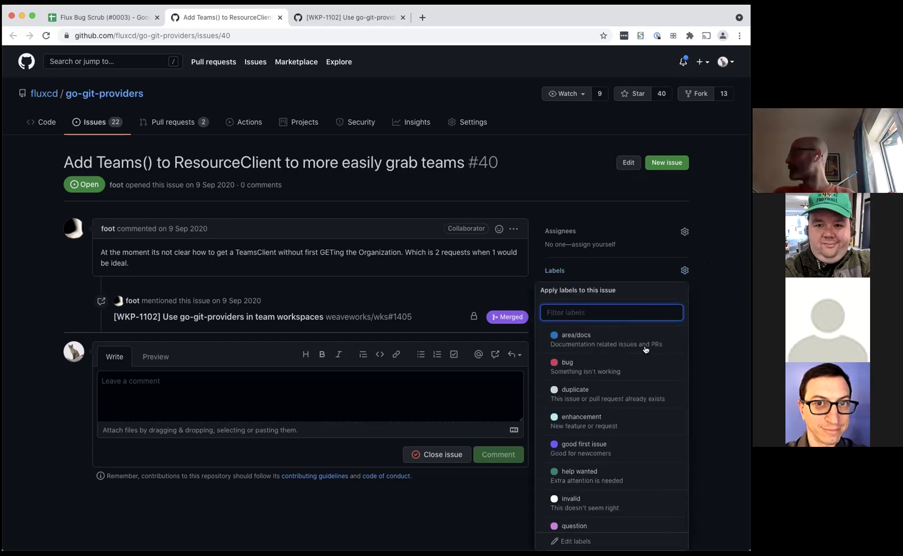
scroll(645, 350, down, 2)
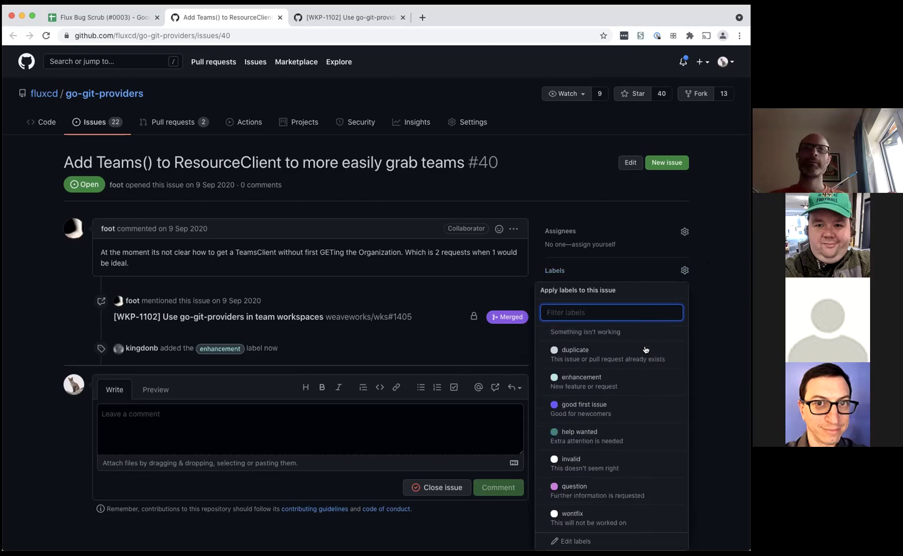
click(709, 302)
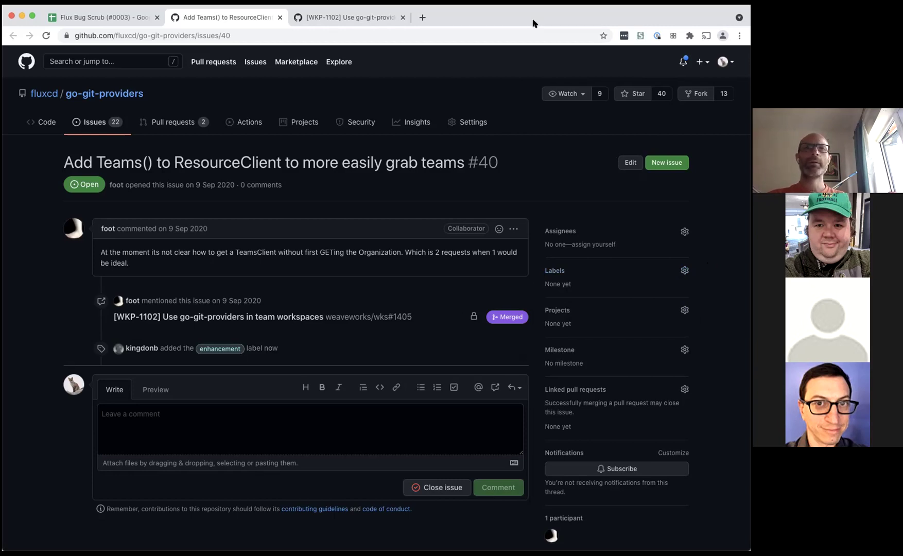
- Check the linked pull request #1405, then close it and issue #40 to return to the spreadsheet
click(332, 17)
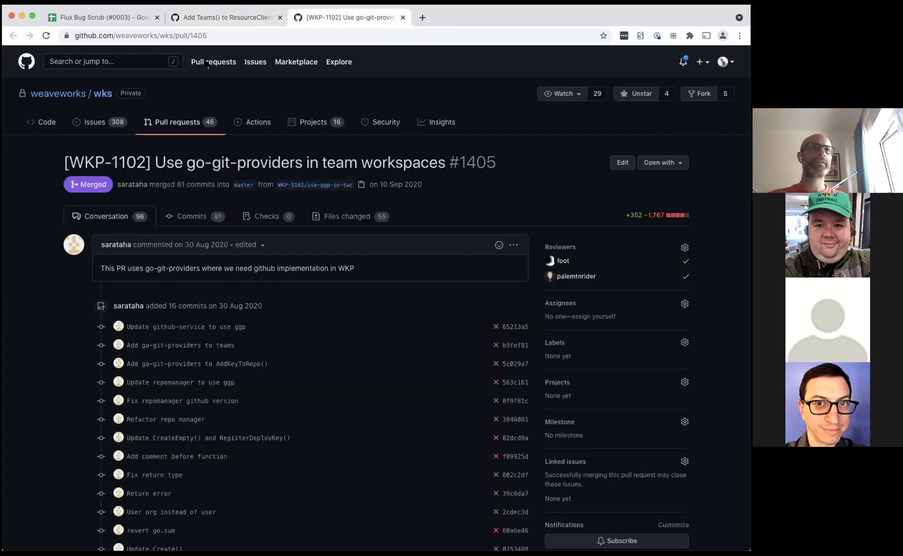
click(249, 18)
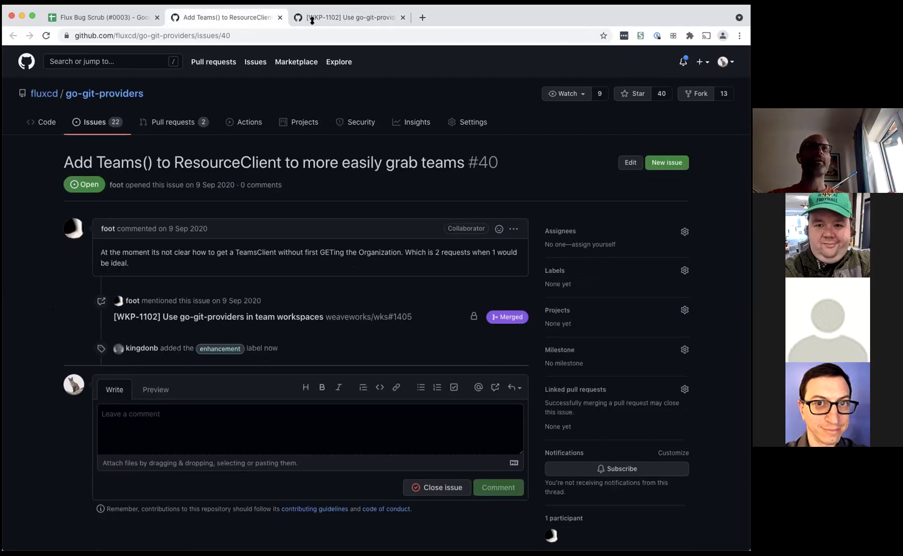
click(402, 17)
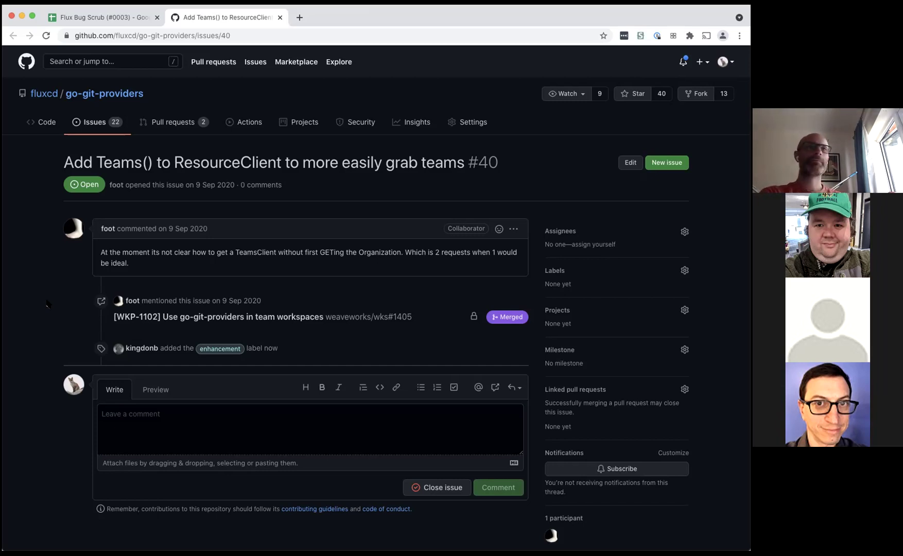
click(277, 16)
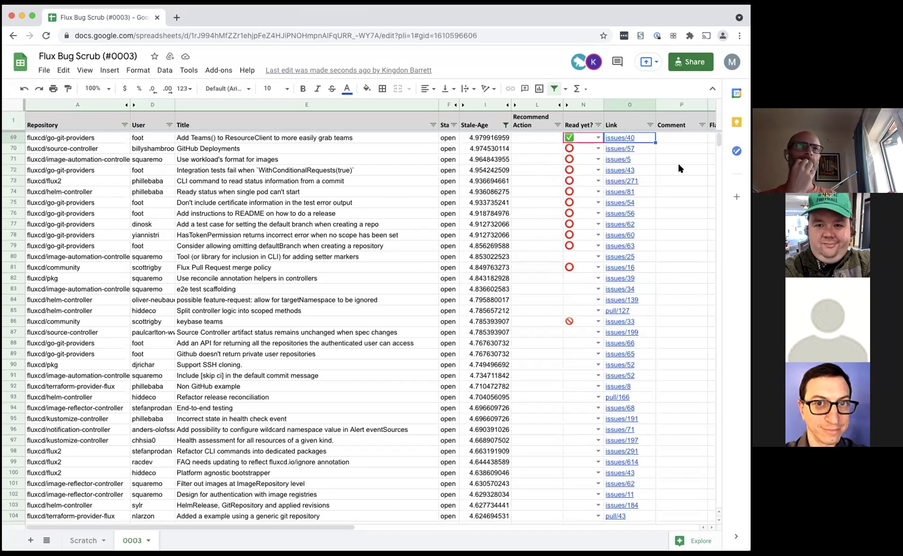
- Open the GitHub Deployments issue #57 from row 70 and read its description and follow-up comment
click(611, 147)
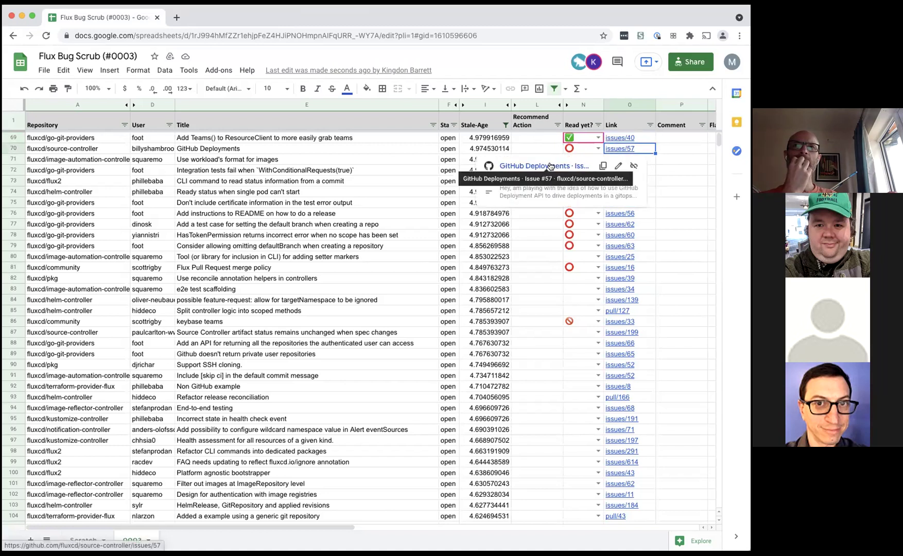
click(549, 166)
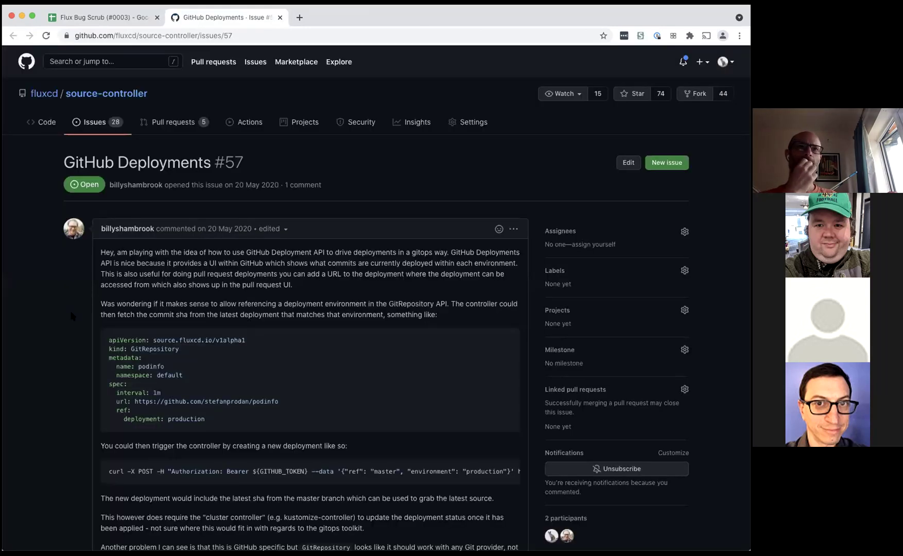
scroll(72, 315, down, 2)
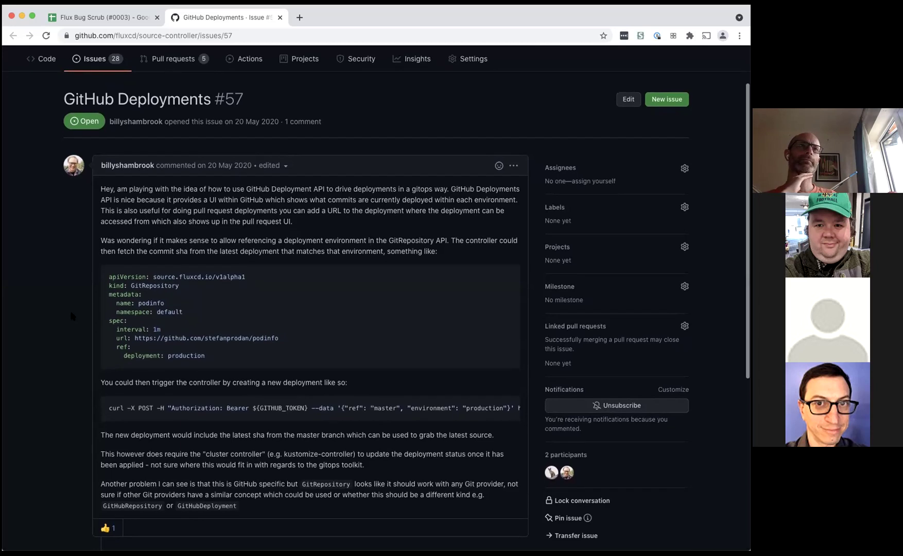
scroll(72, 315, down, 2)
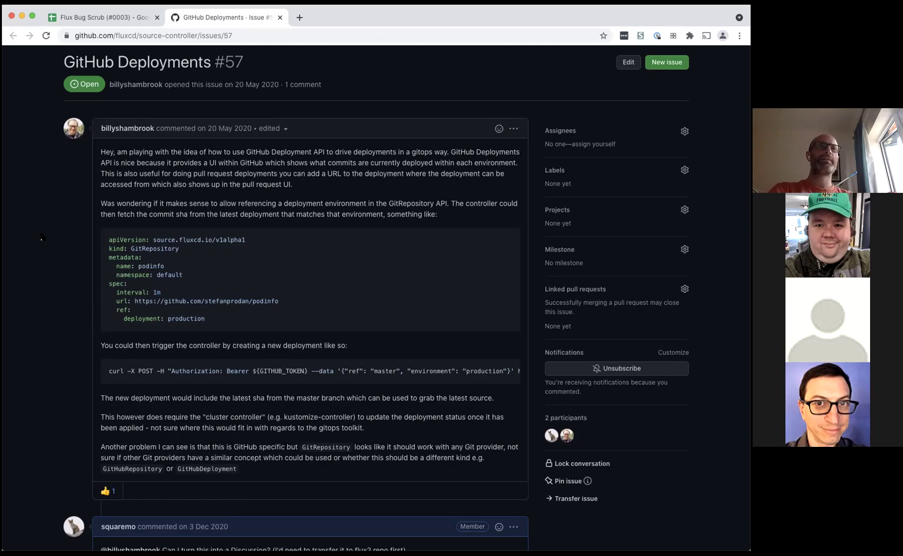
scroll(41, 237, down, 4)
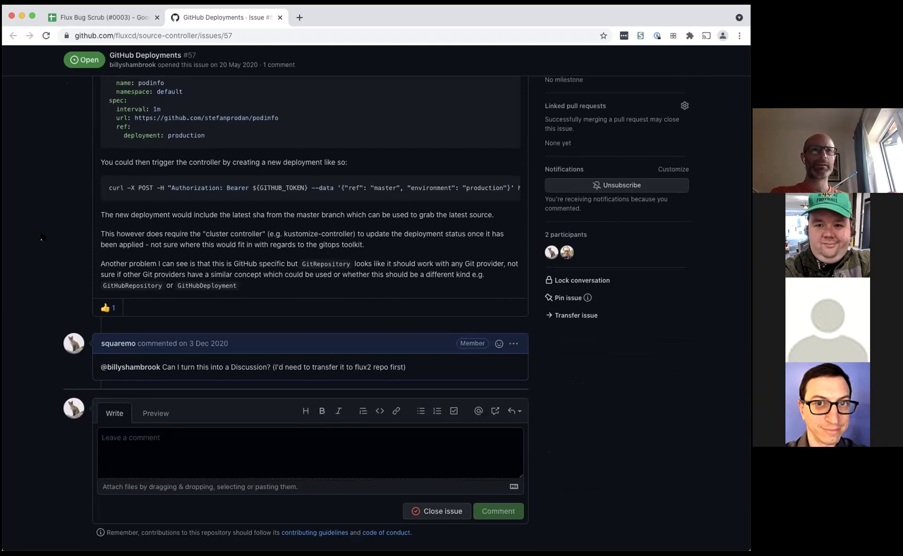
scroll(41, 237, up, 1)
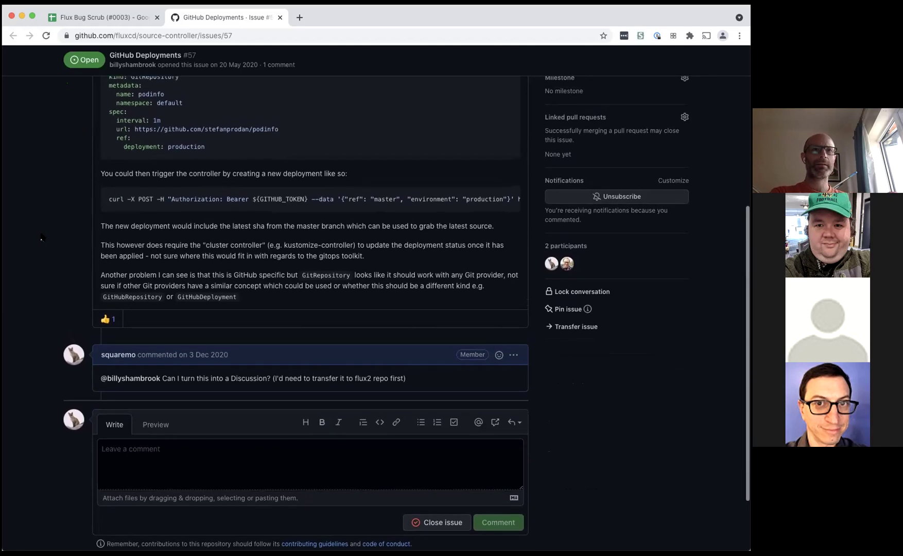
scroll(41, 237, up, 3)
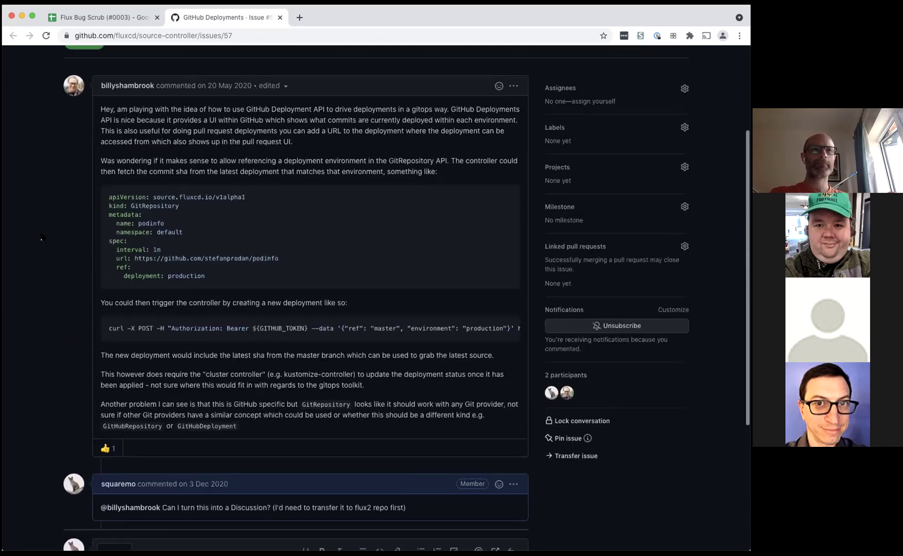
scroll(41, 237, down, 1)
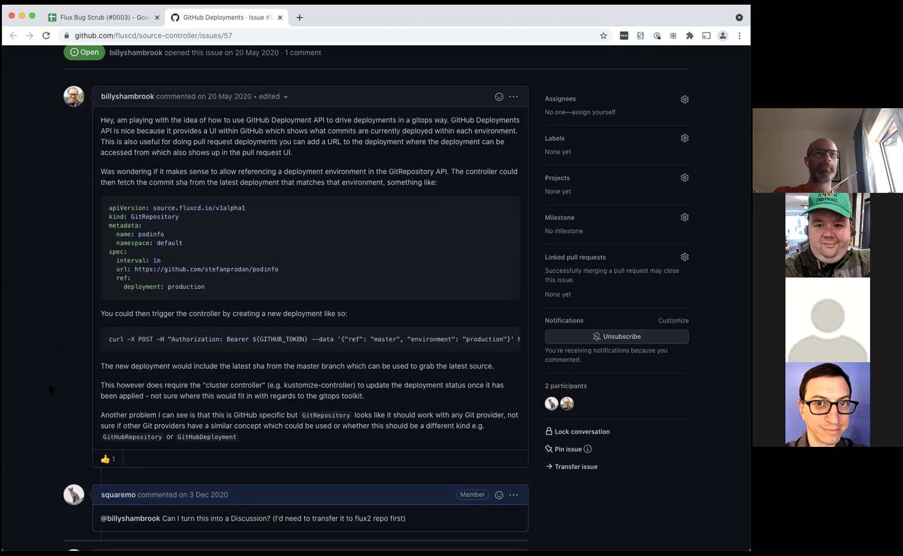
scroll(50, 388, down, 2)
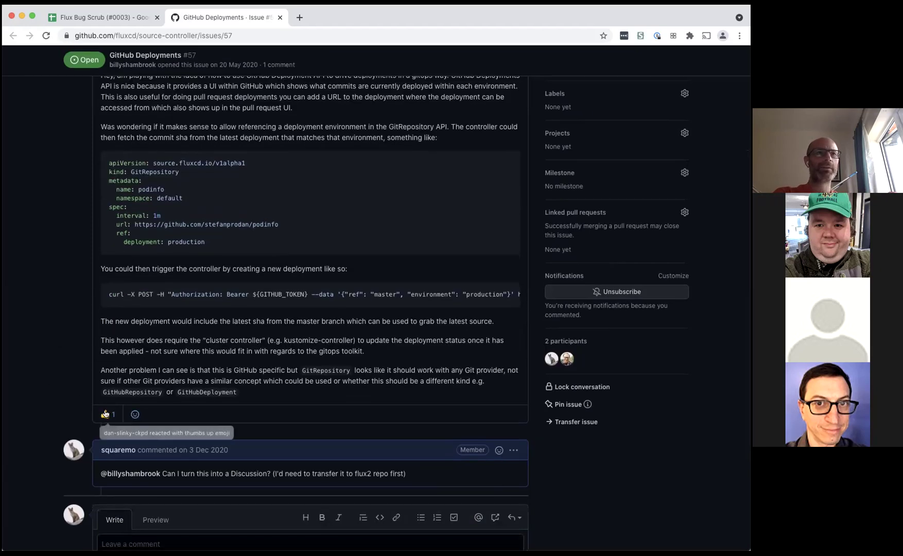
scroll(37, 291, up, 2)
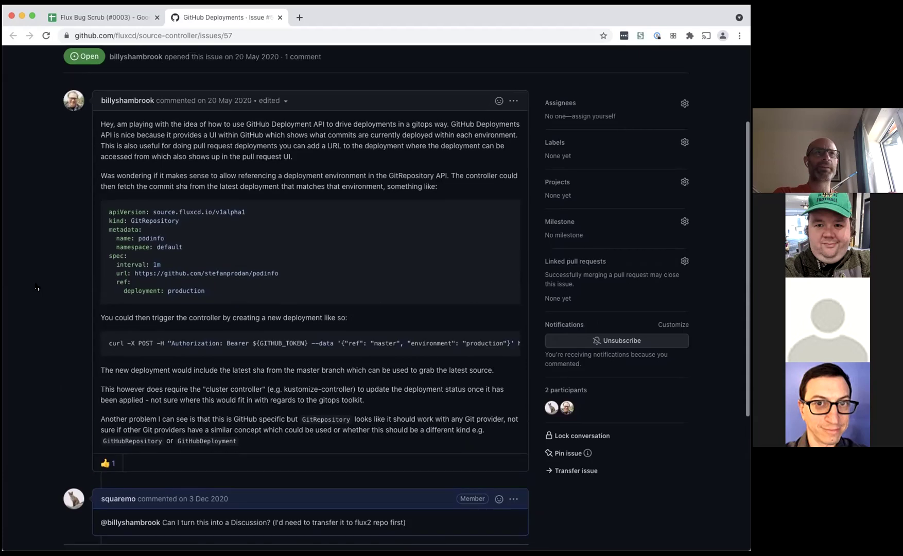
scroll(36, 288, down, 1)
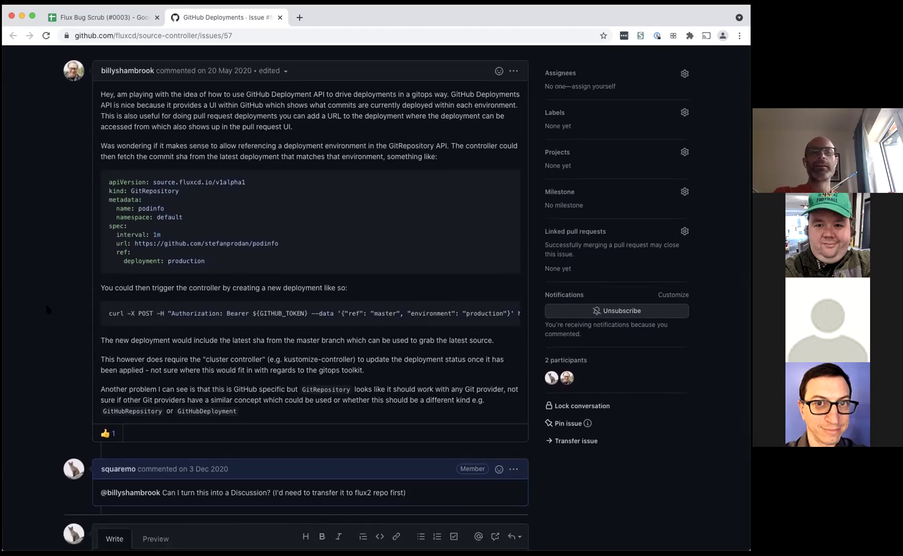
scroll(603, 161, up, 3)
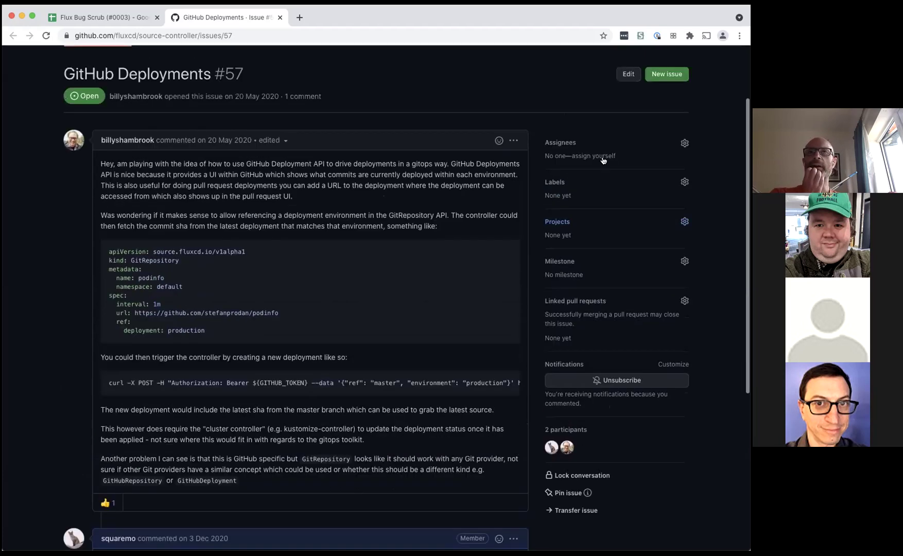
- Look through the labels available for the GitHub Deployments issue without applying any, and return to its comments
click(684, 180)
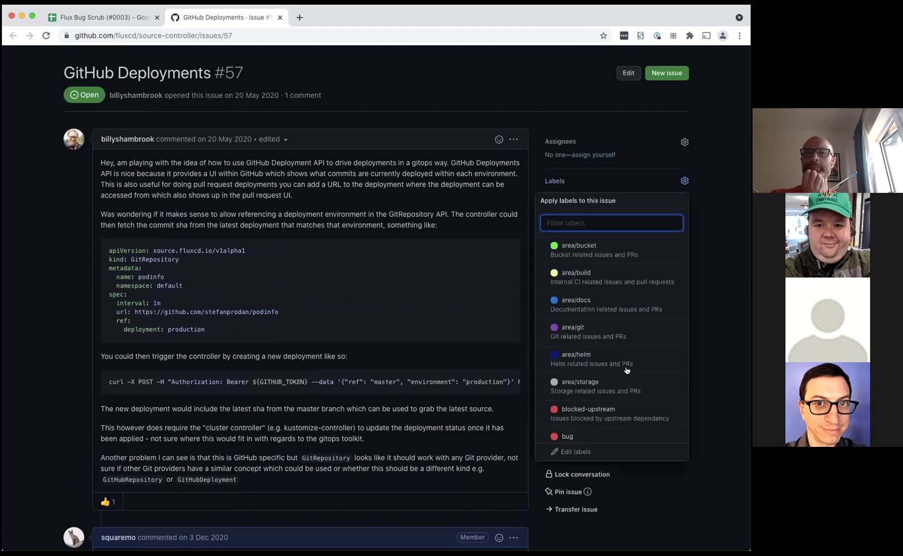
scroll(626, 370, down, 1)
scroll(626, 370, down, 4)
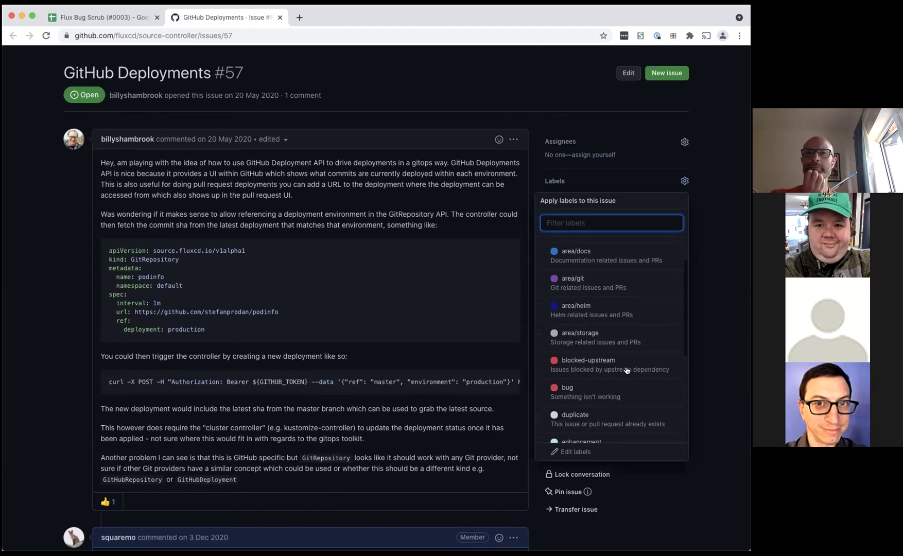
scroll(626, 370, down, 6)
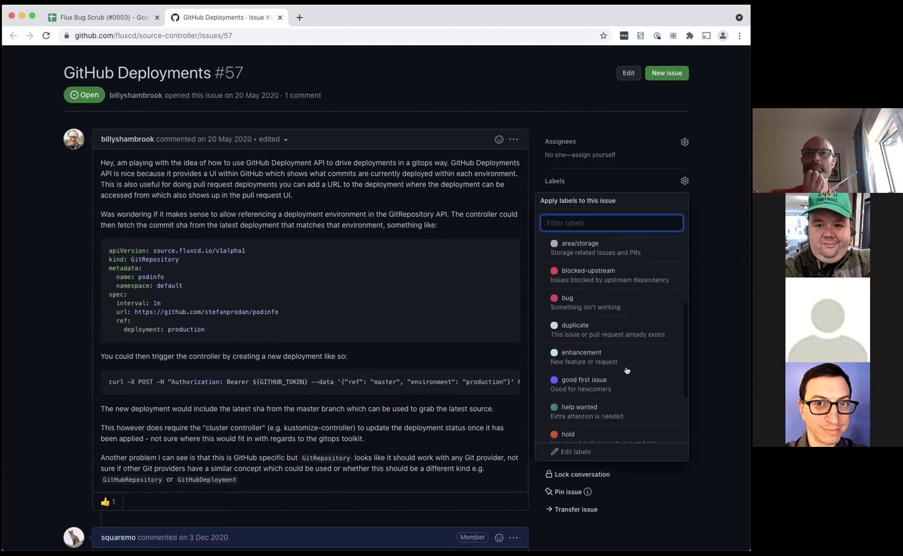
scroll(626, 370, down, 2)
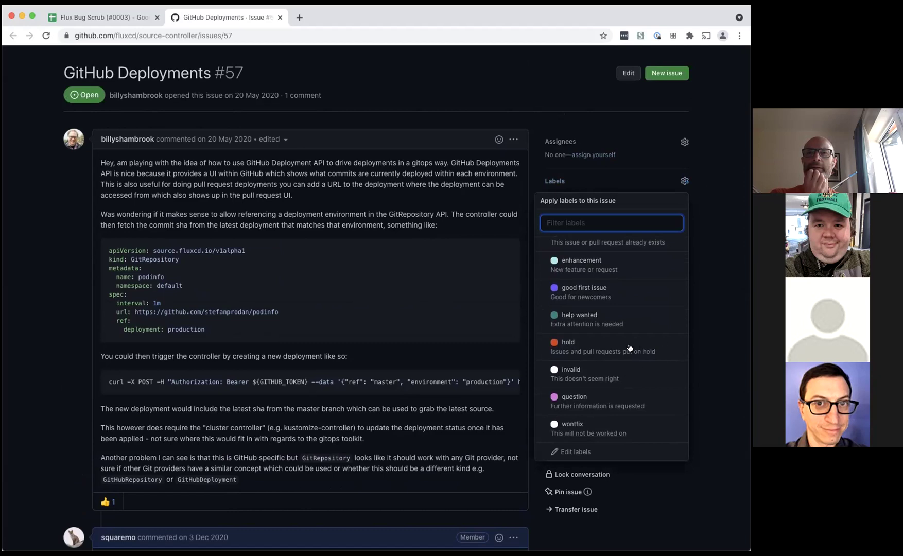
scroll(629, 348, up, 8)
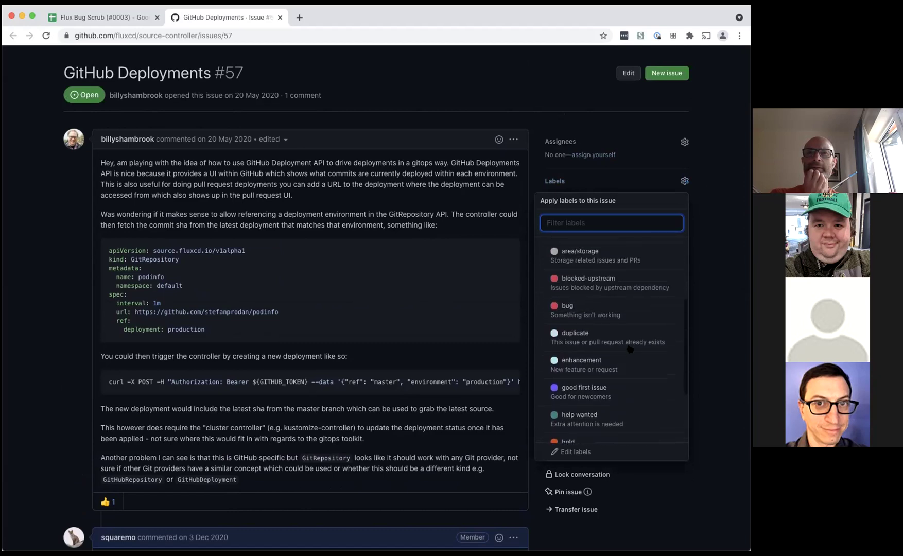
scroll(630, 349, up, 4)
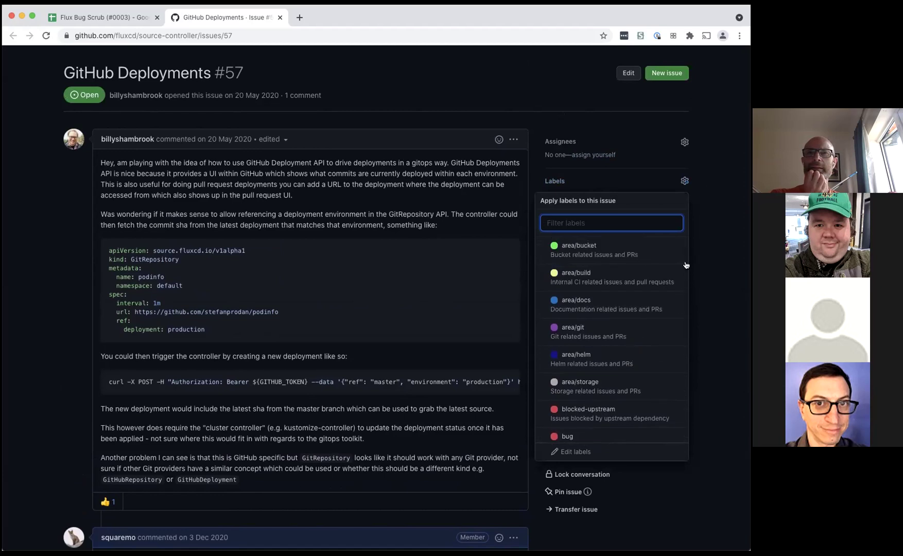
click(712, 211)
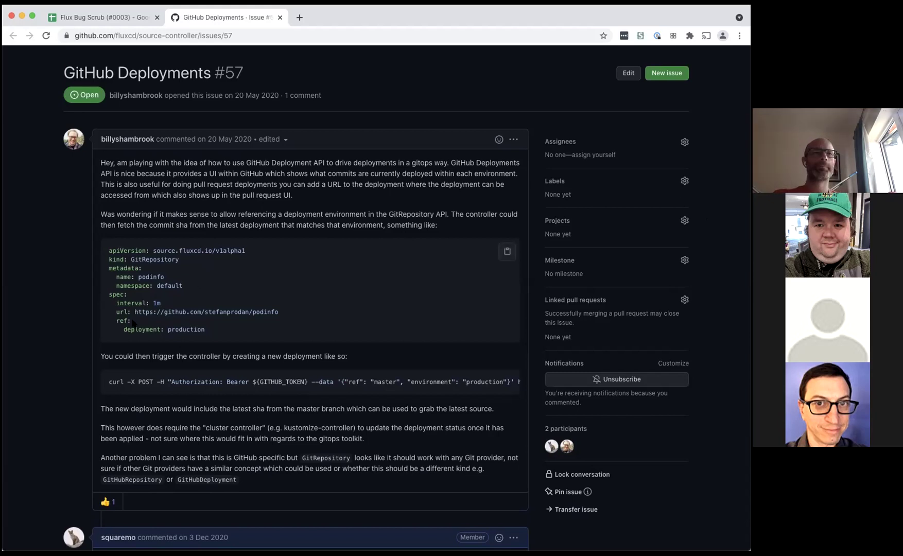
scroll(86, 346, down, 3)
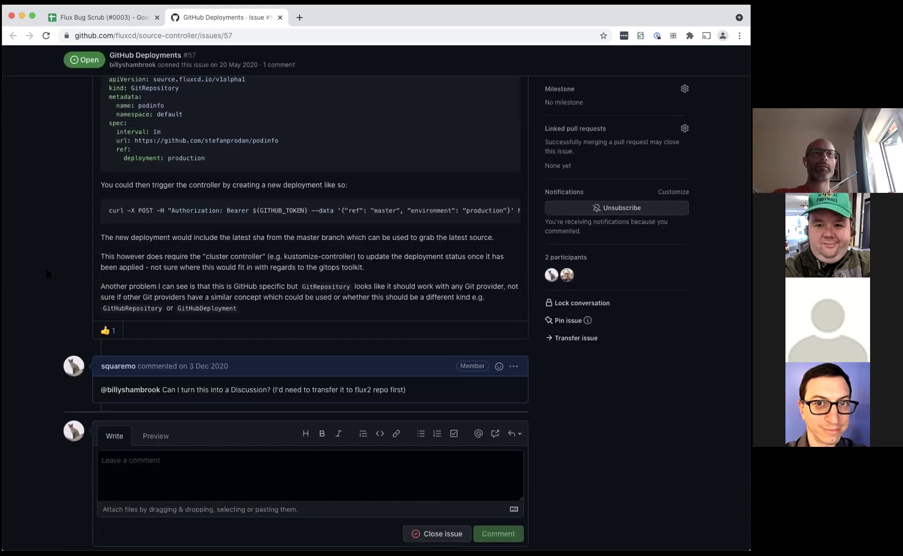
- Reread the GitHub Deployments issue's description, follow-up comment and labels
scroll(62, 309, up, 2)
scroll(48, 273, down, 2)
scroll(48, 273, up, 3)
scroll(47, 273, down, 1)
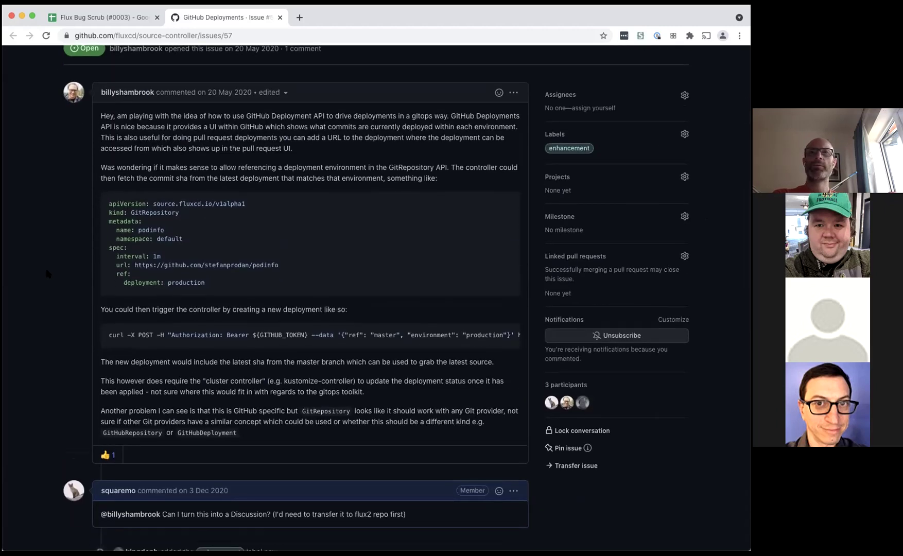
scroll(48, 273, down, 2)
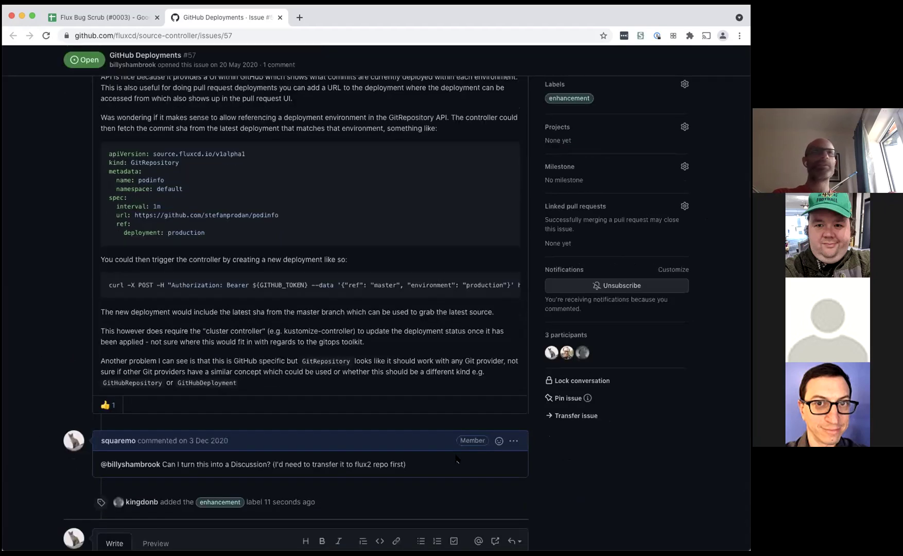
click(567, 416)
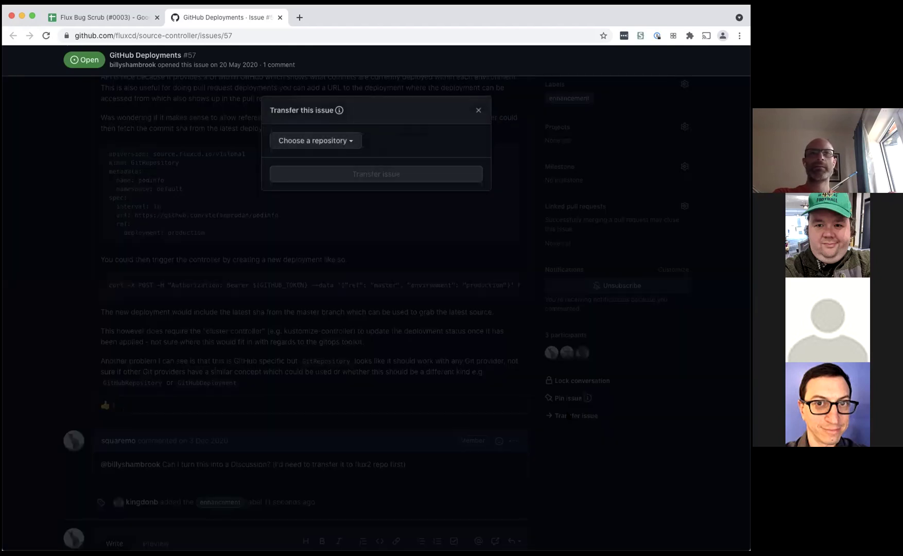
click(348, 147)
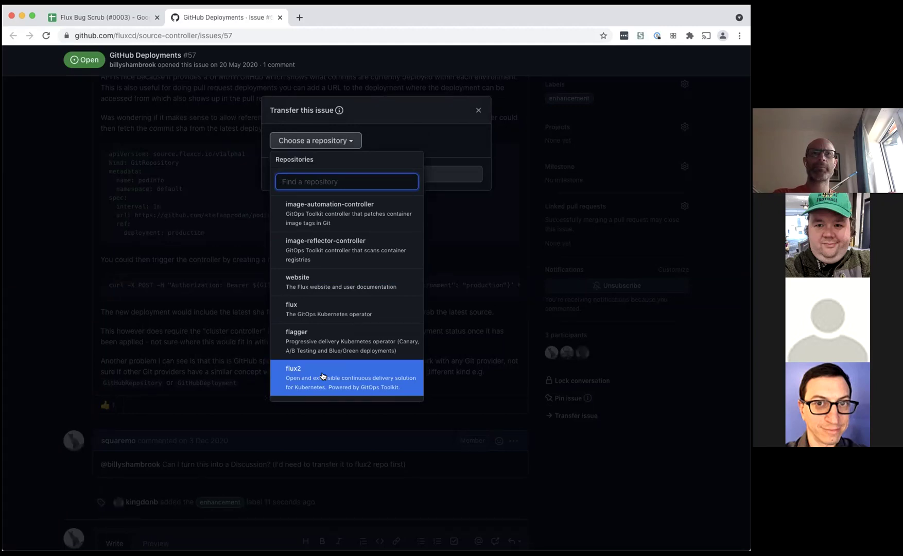
click(663, 385)
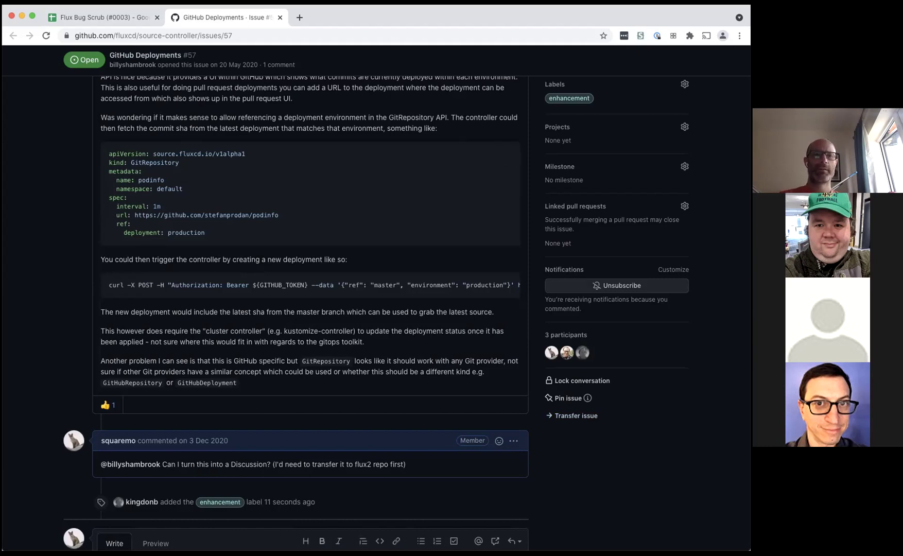
key(super+Tab)
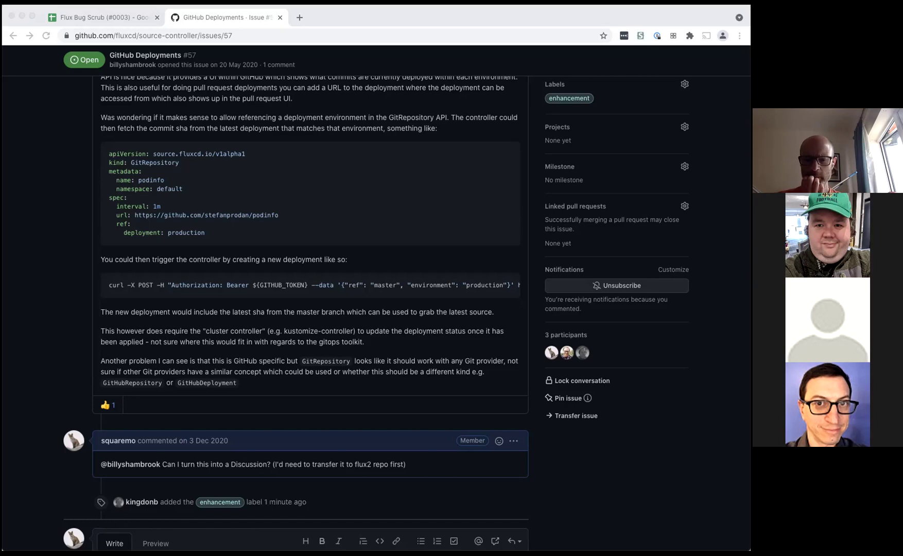
click(76, 347)
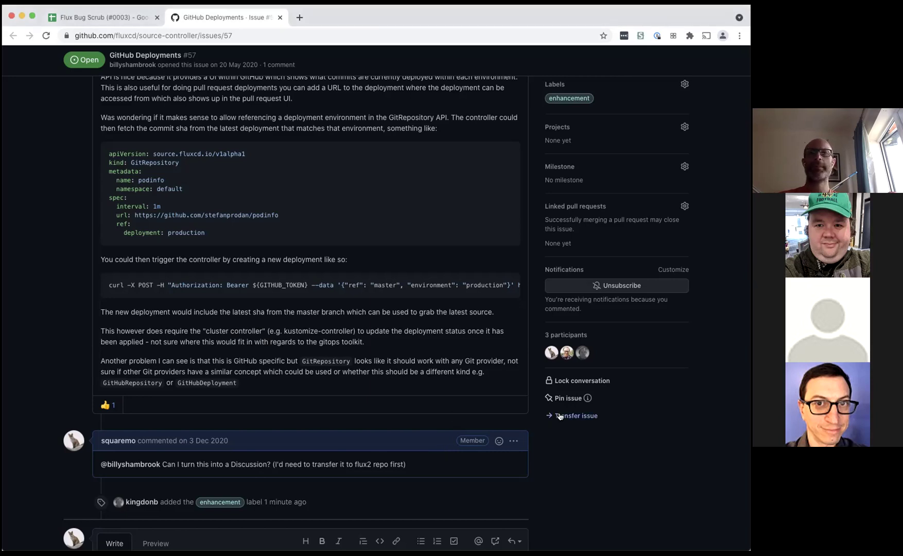
- Transfer the GitHub Deployments issue from source-controller to the flux2 repository
click(575, 415)
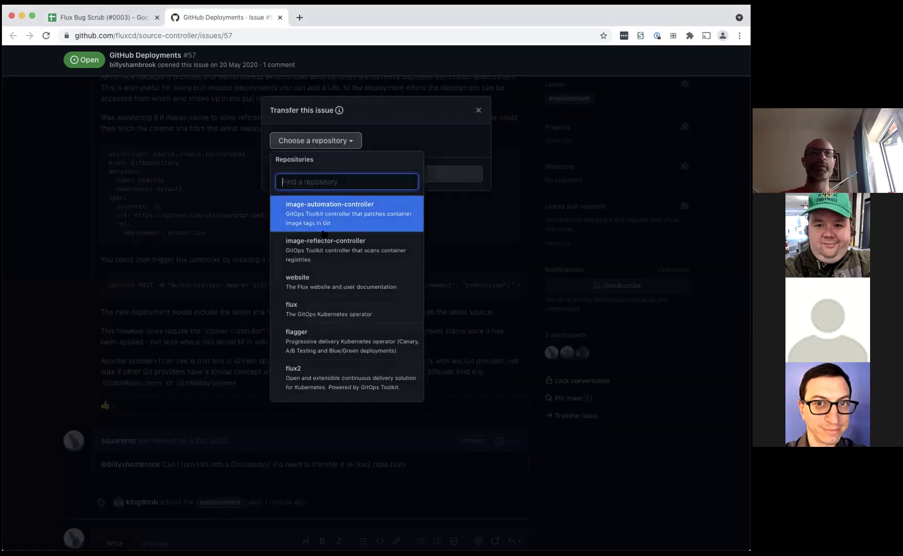
click(322, 370)
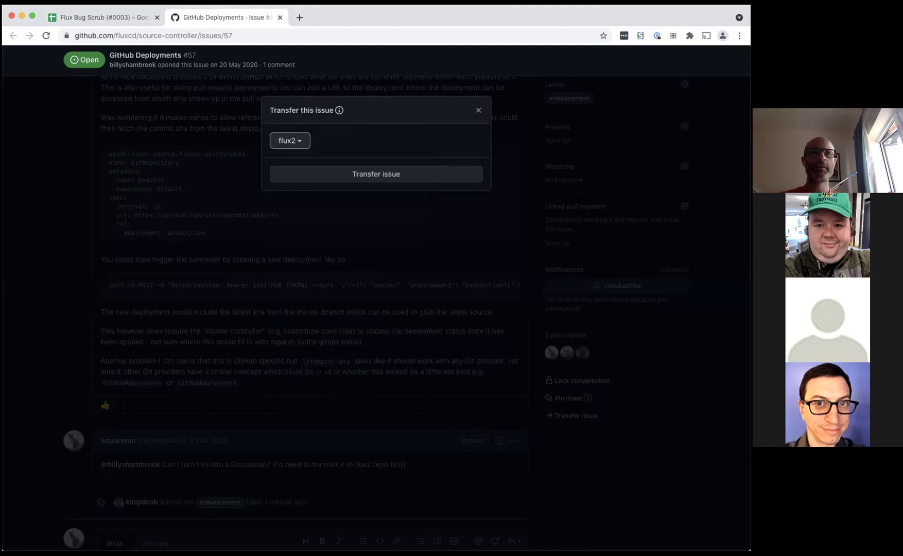
click(366, 175)
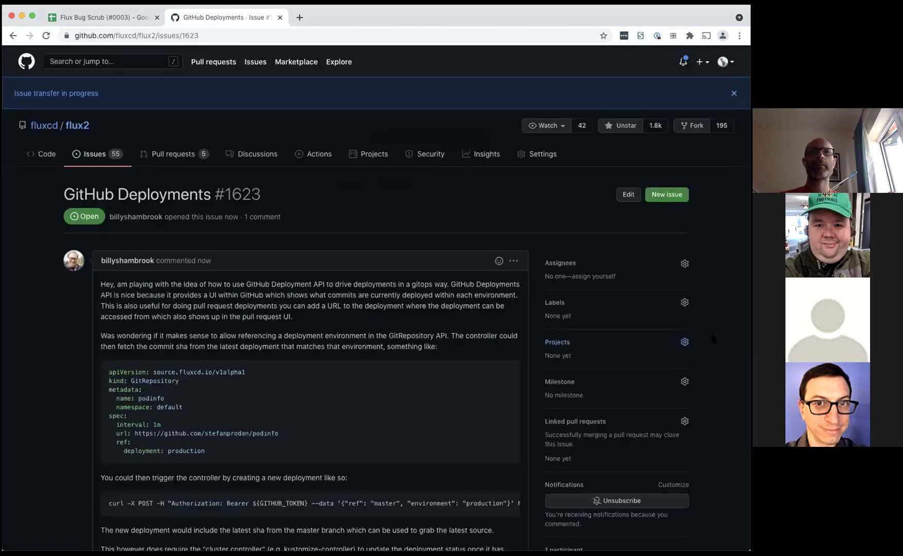
- Convert the transferred GitHub Deployments issue to a discussion in the Proposals category
scroll(712, 336, down, 2)
scroll(713, 335, down, 2)
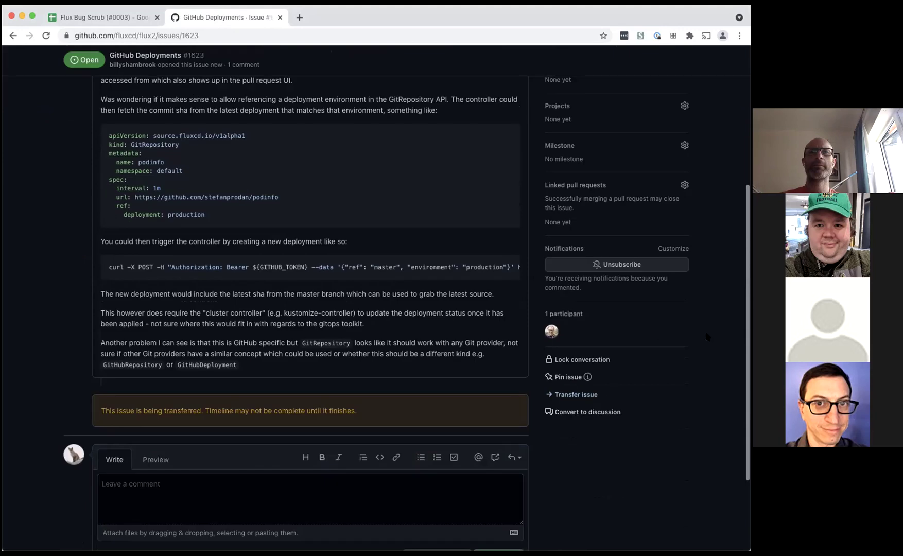
click(572, 412)
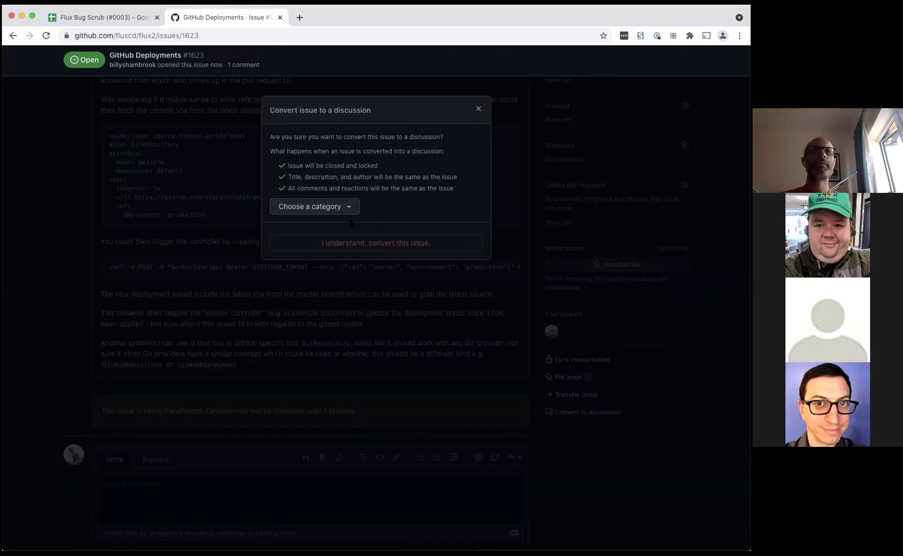
click(344, 207)
click(316, 249)
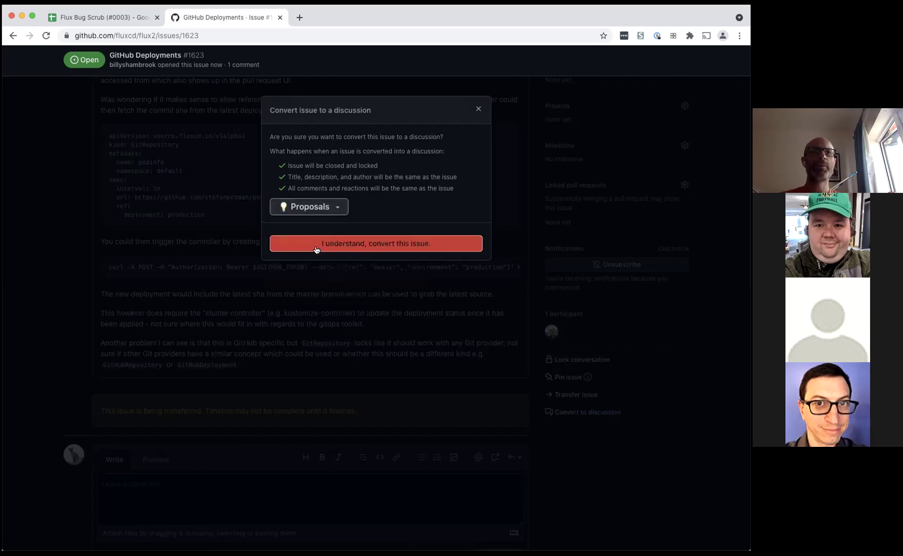
click(364, 243)
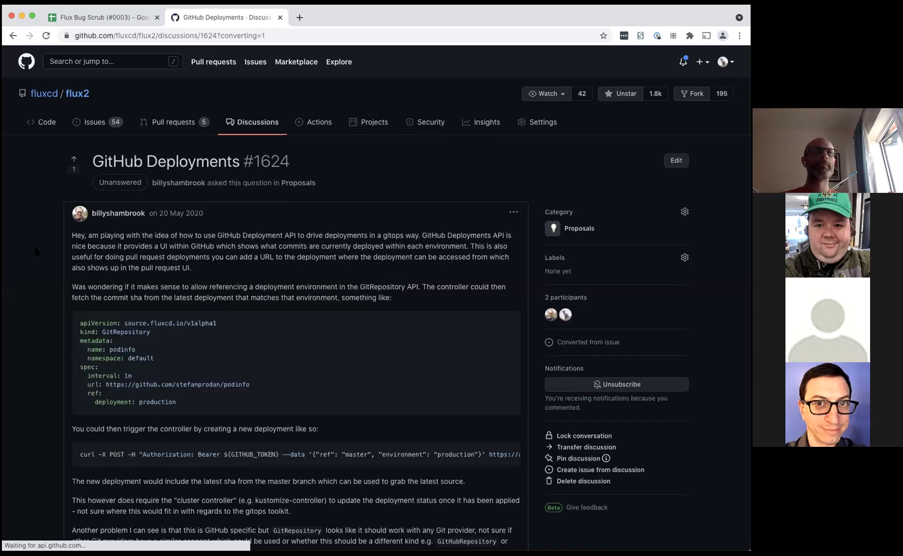
- Retitle the discussion as "Integrate with GitHub Deployments" and save the new title
scroll(264, 167, down, 2)
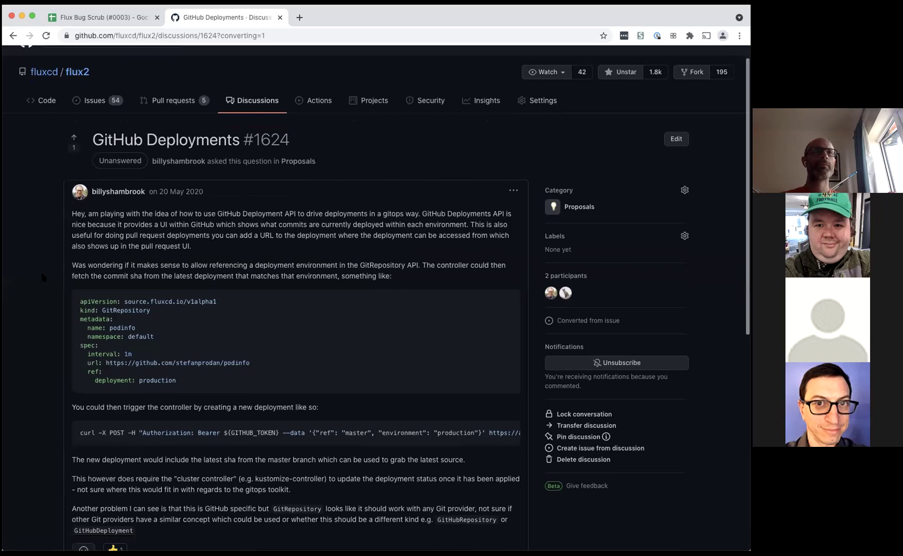
click(674, 111)
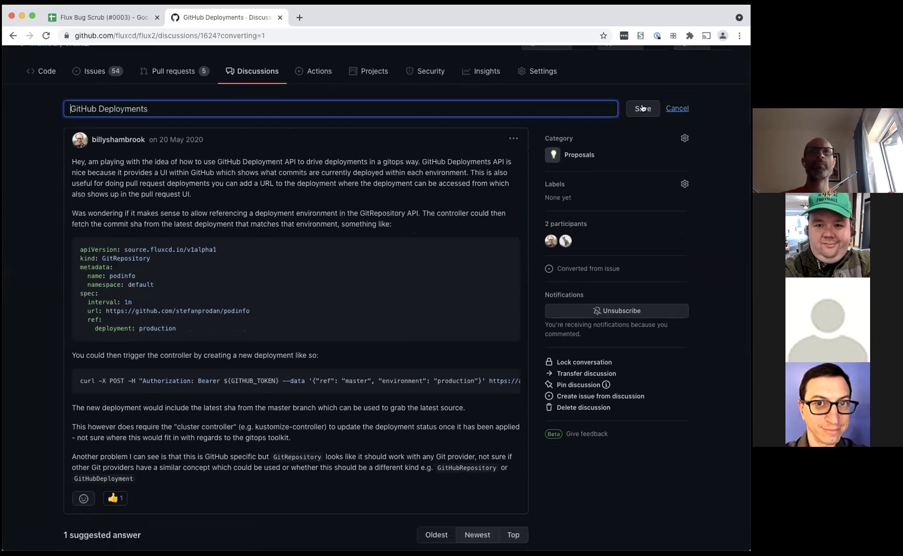
text(Integrate )
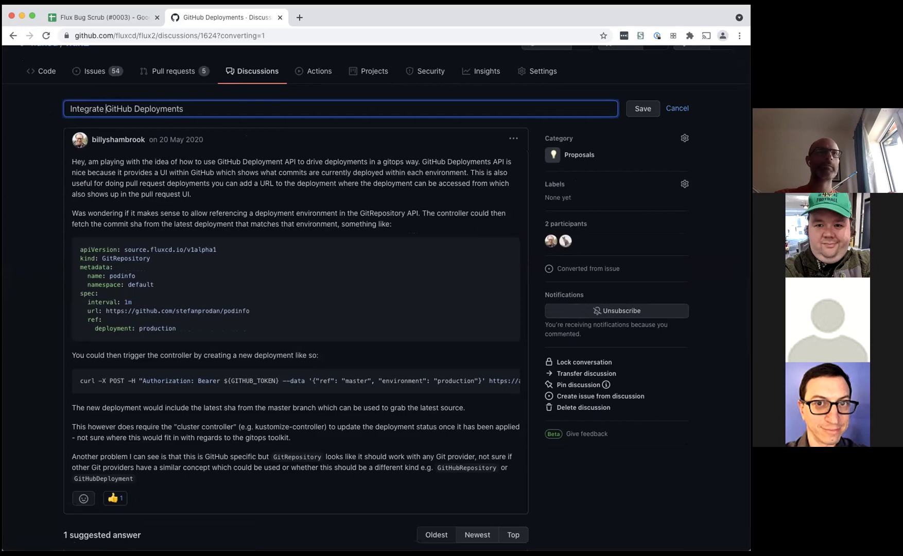
text(with)
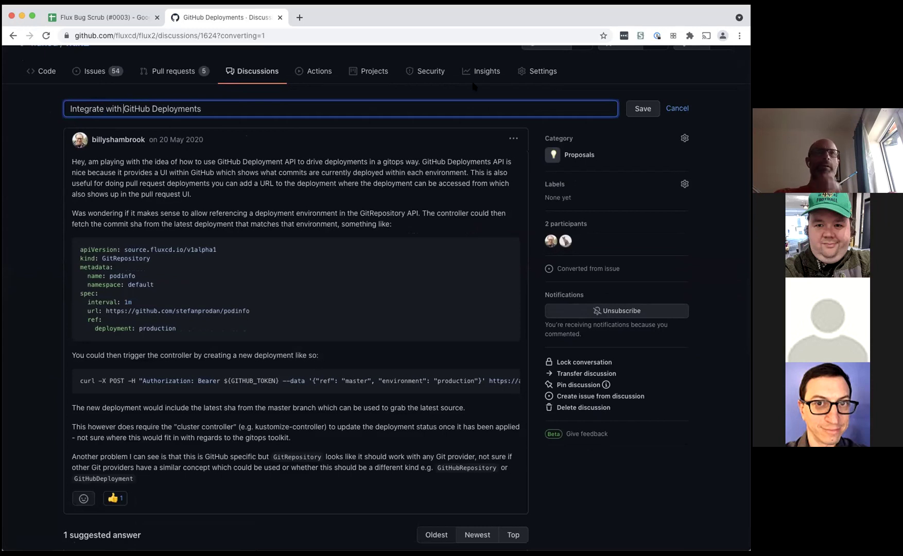
key(Return)
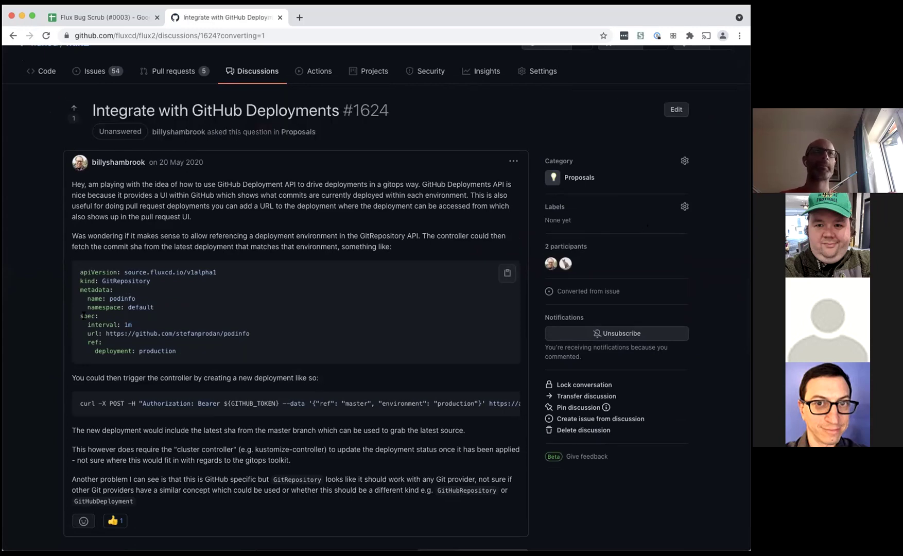
- Check the suggested answer under the retitled discussion, then close its page to return to the spreadsheet
scroll(34, 324, down, 4)
scroll(34, 324, down, 1)
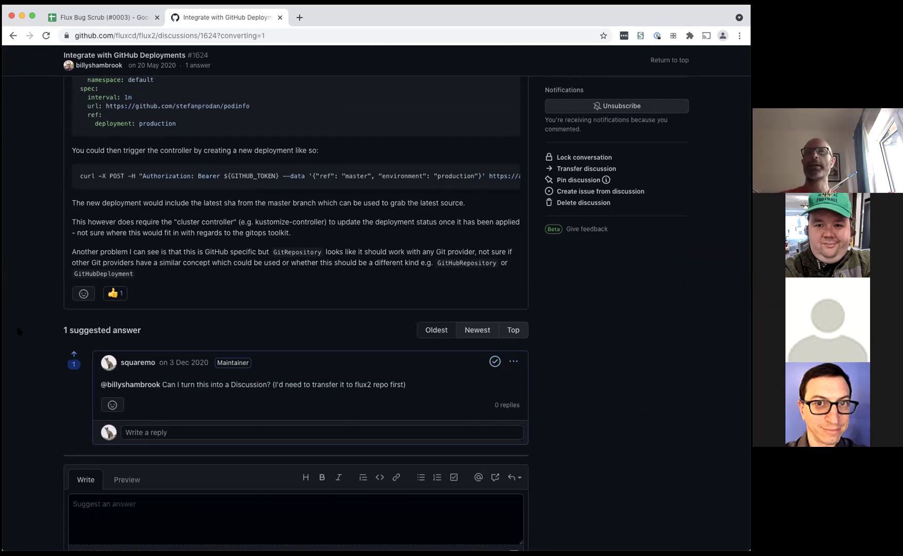
scroll(18, 331, up, 5)
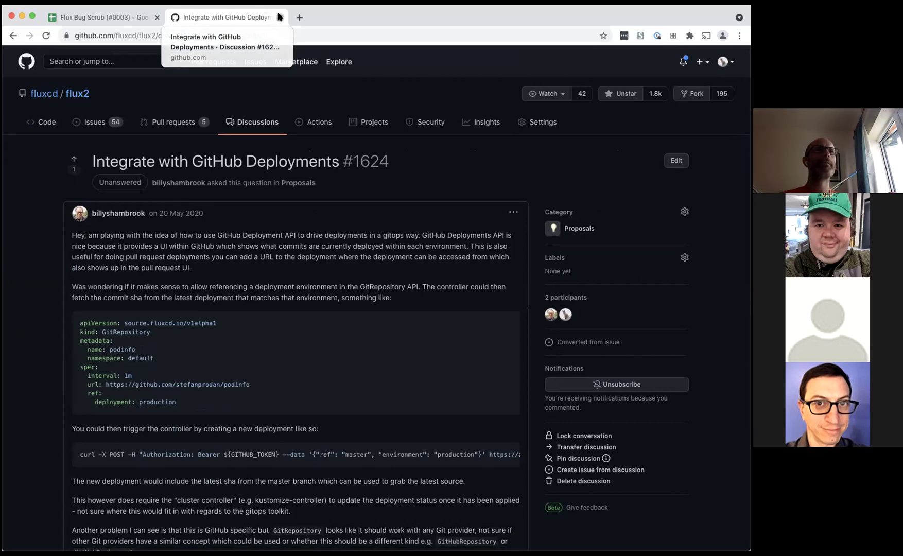
click(279, 17)
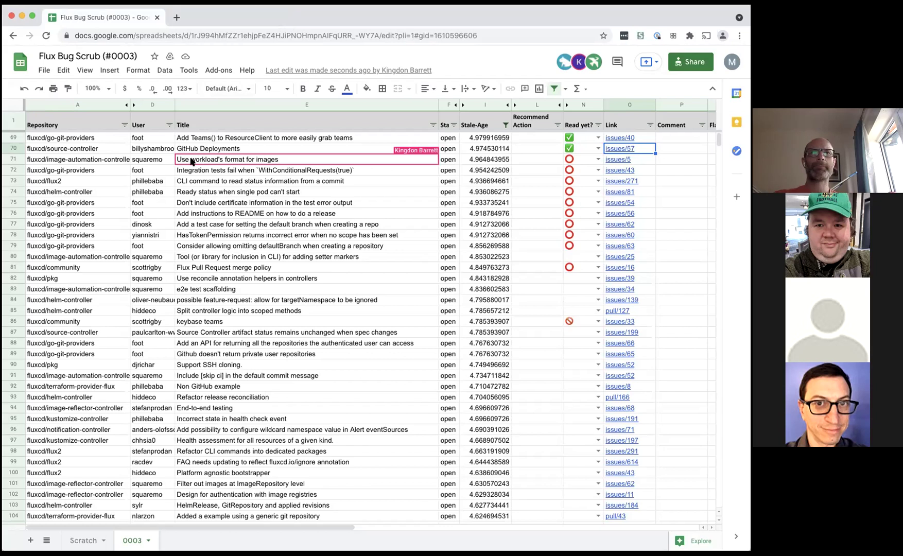
- Open image-automation-controller issue #5 from row 71 and read its description and follow-up comment
click(613, 161)
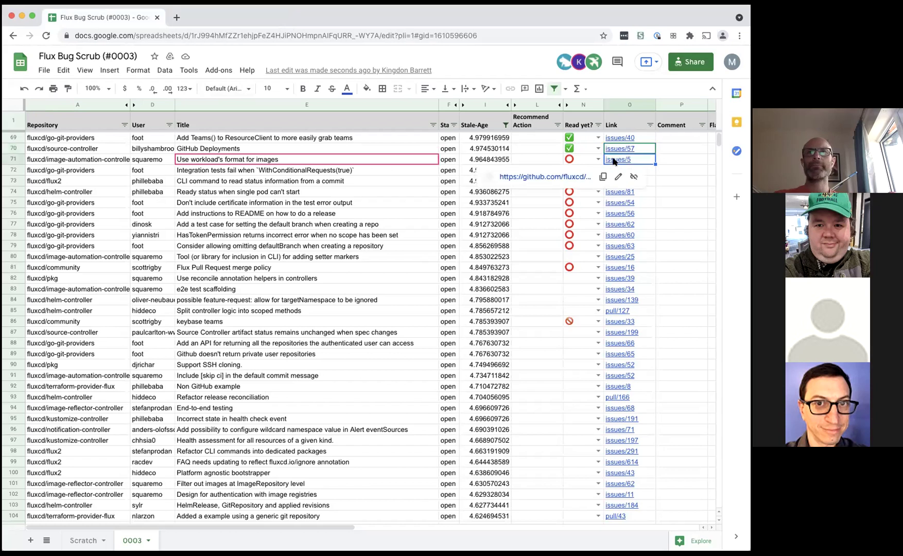
click(543, 177)
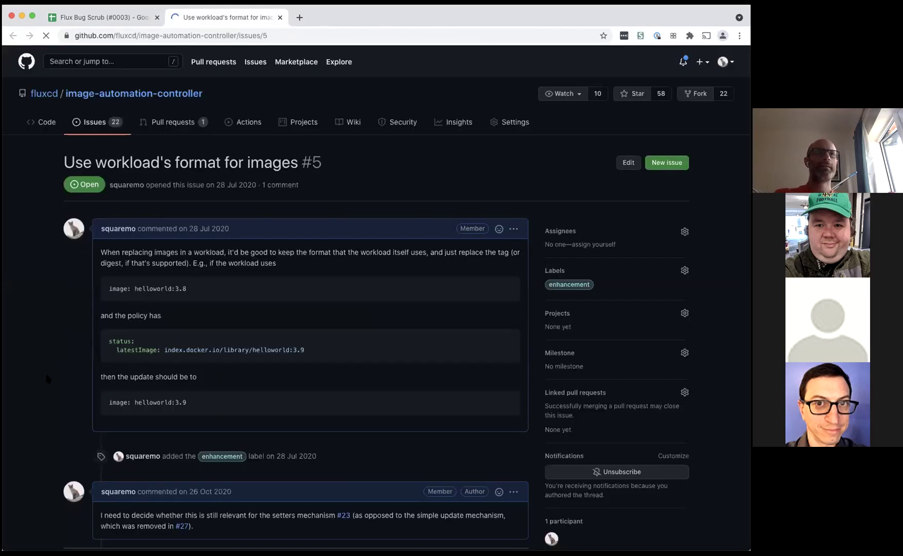
scroll(68, 355, down, 3)
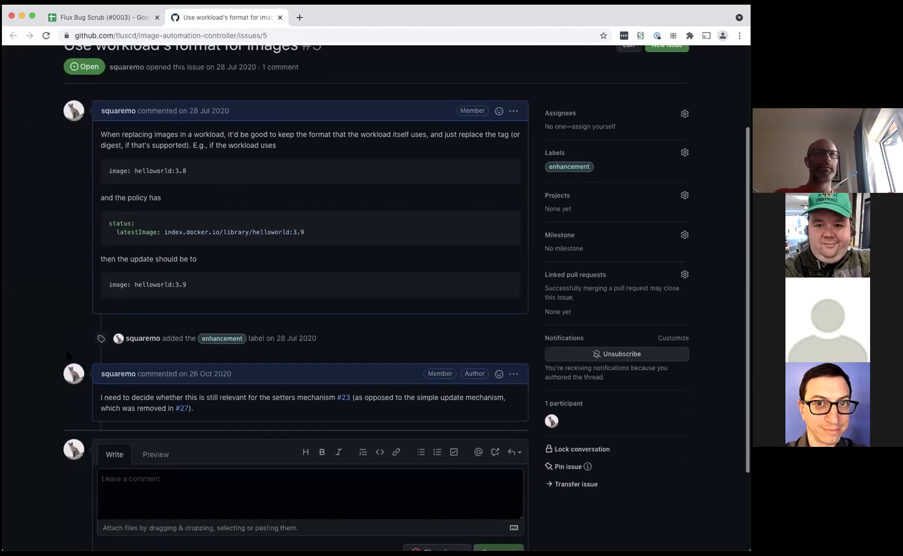
scroll(69, 355, down, 2)
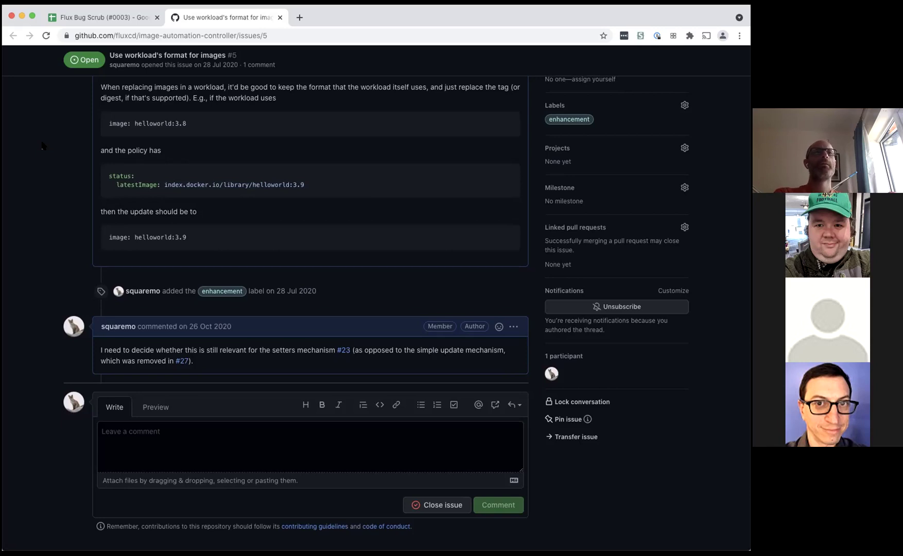
scroll(42, 146, up, 2)
scroll(40, 129, down, 2)
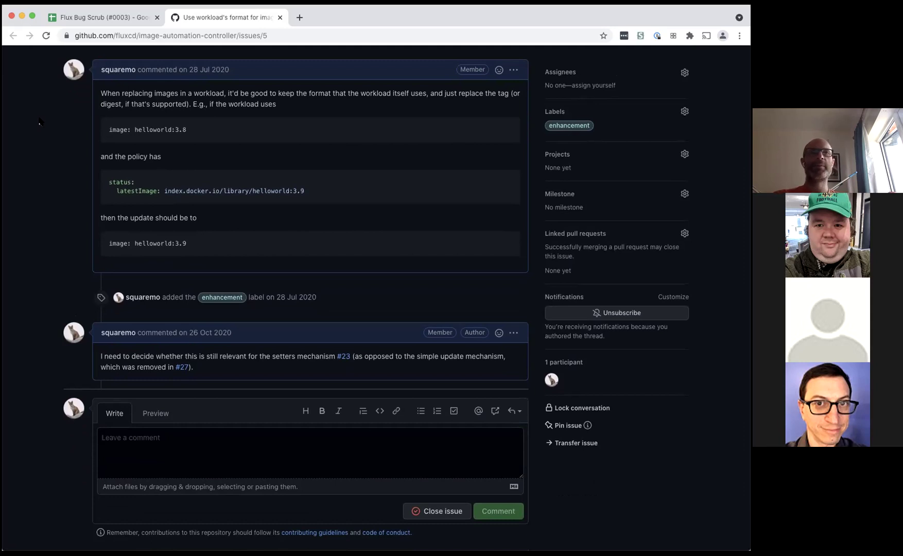
- Examine the example in issue #5, comparing the policy's latestImage reference with the image line expected after the update
drag(164, 188, 310, 191)
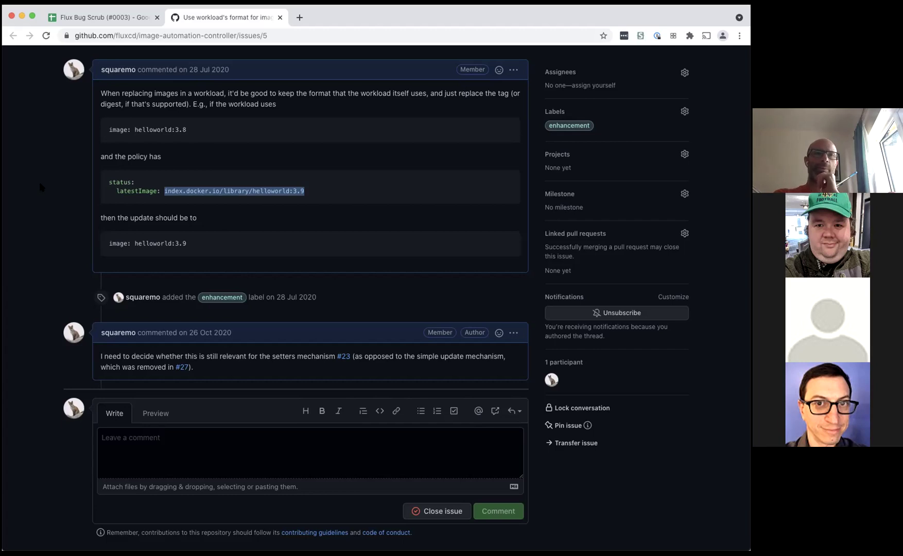
click(346, 187)
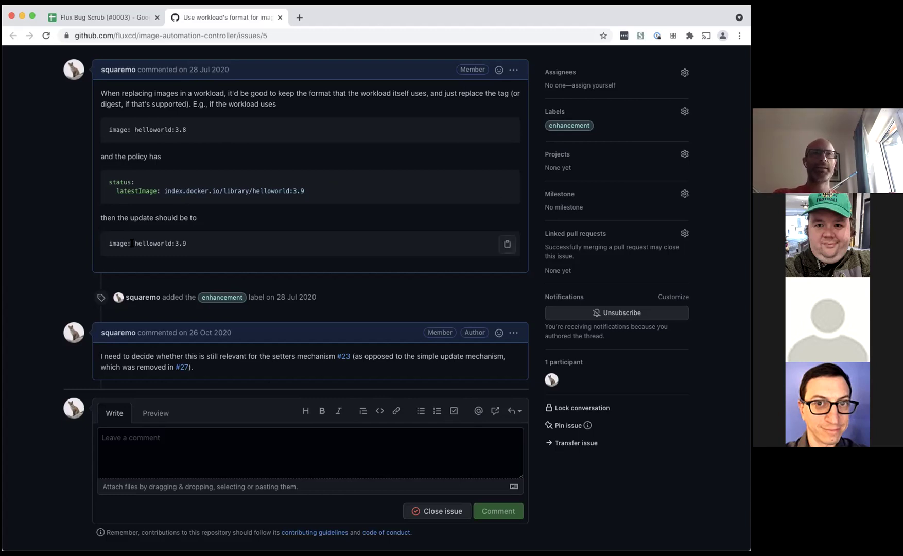
drag(201, 245, 111, 239)
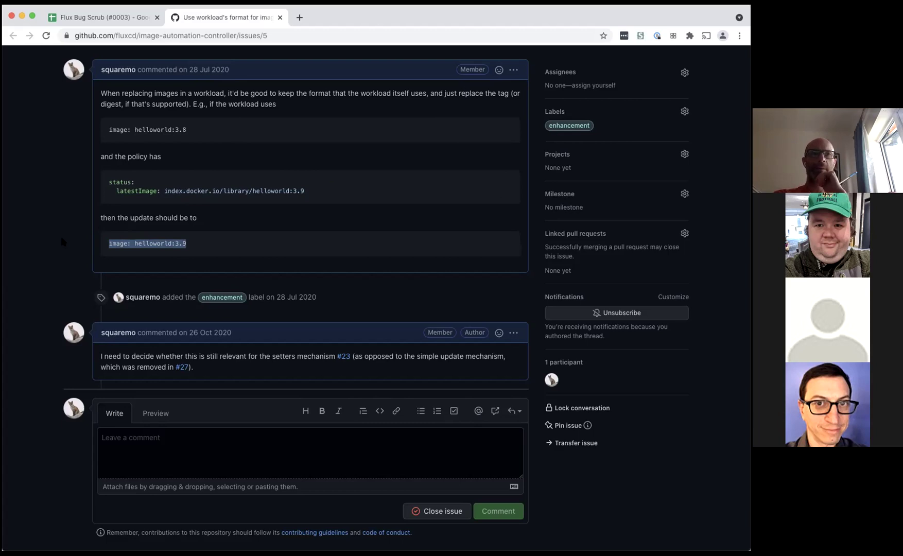
drag(164, 191, 317, 190)
click(318, 191)
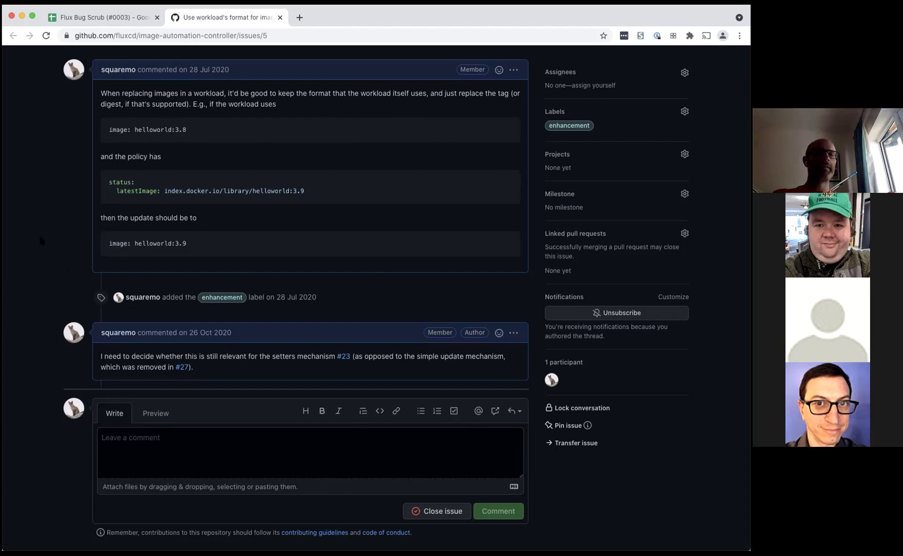
drag(134, 243, 199, 244)
click(35, 291)
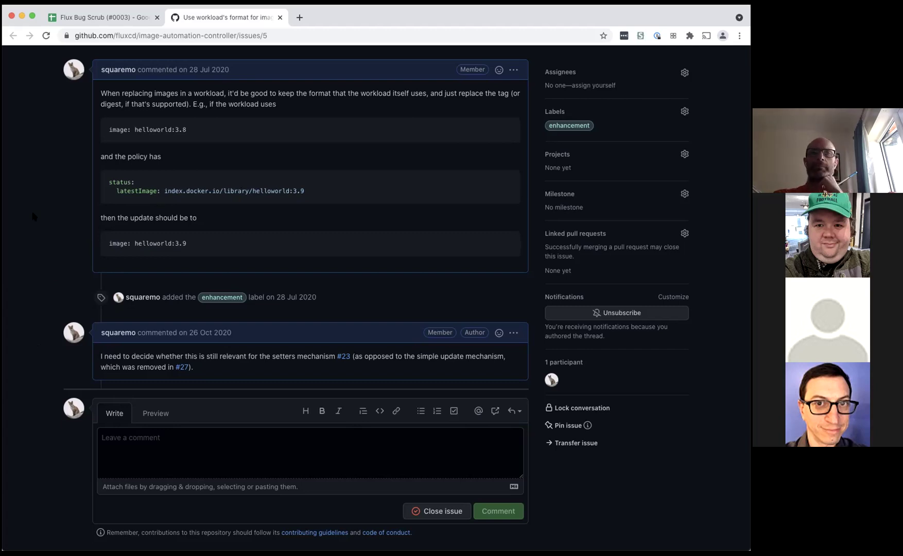
scroll(33, 215, up, 3)
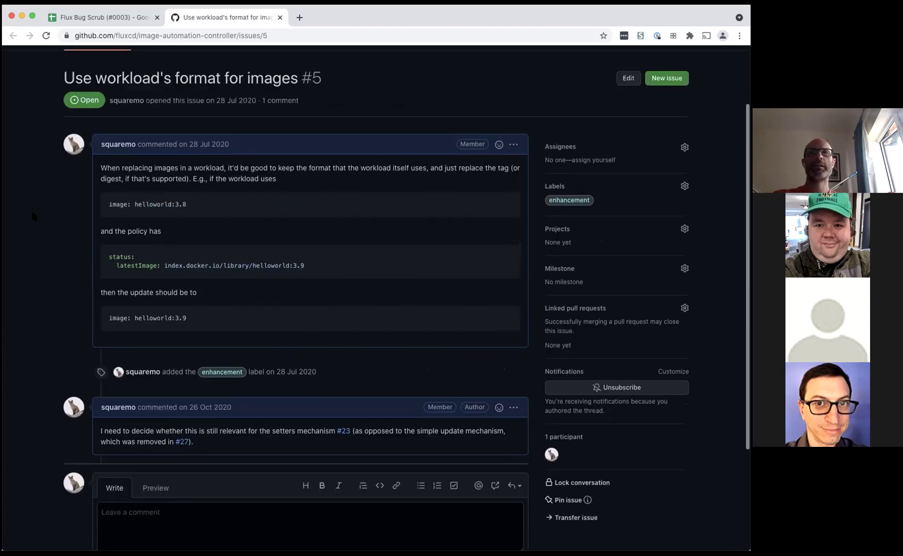
scroll(33, 215, down, 2)
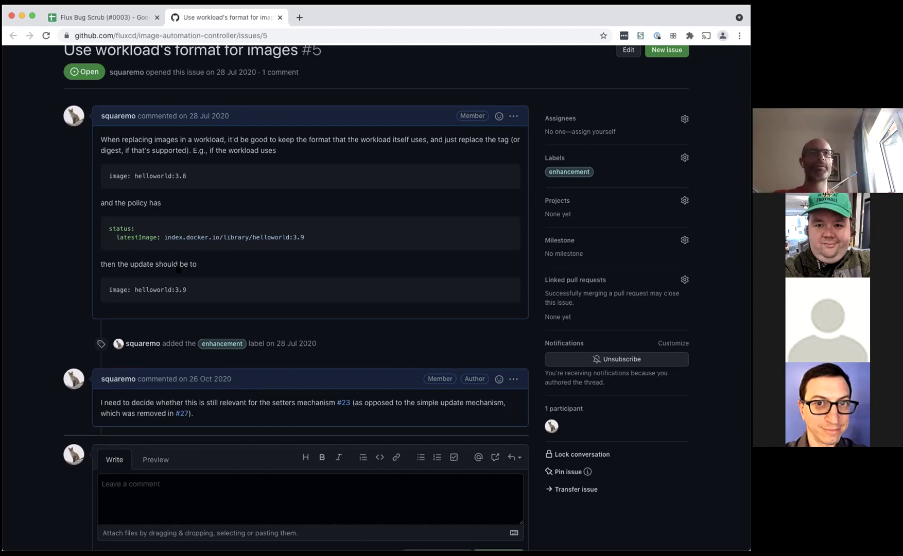
double_click(269, 236)
click(316, 237)
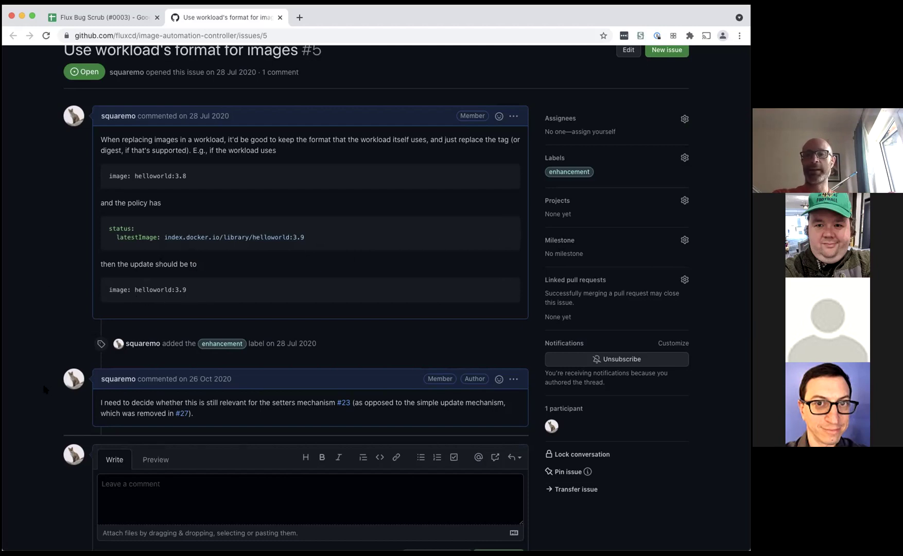
- Begin a comment on issue #5: "This may be more to do with how the image reflector controller exposes the latest image -- the setters"
triple_click(139, 232)
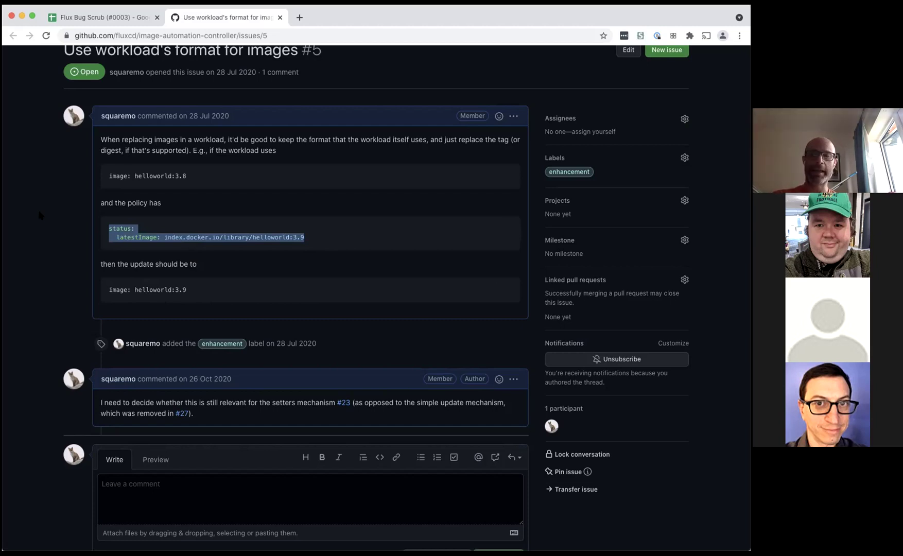
click(58, 231)
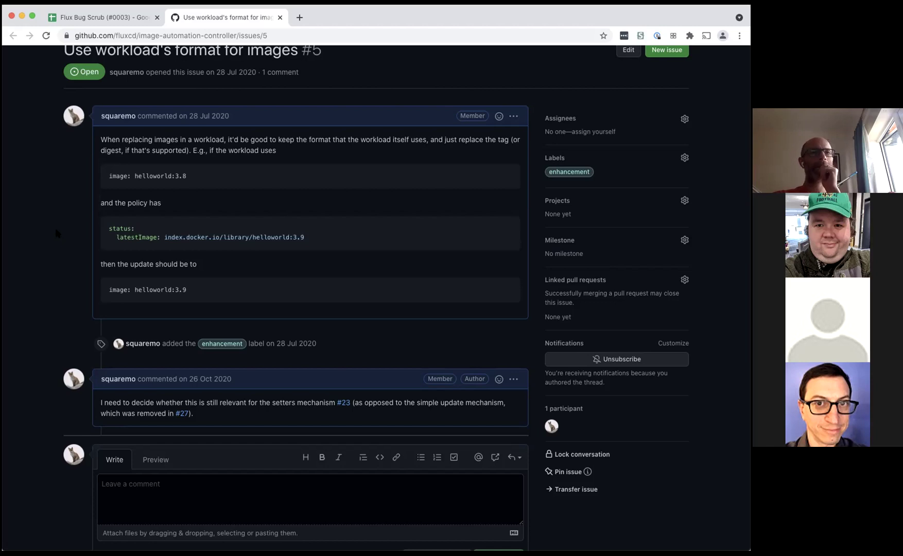
click(323, 487)
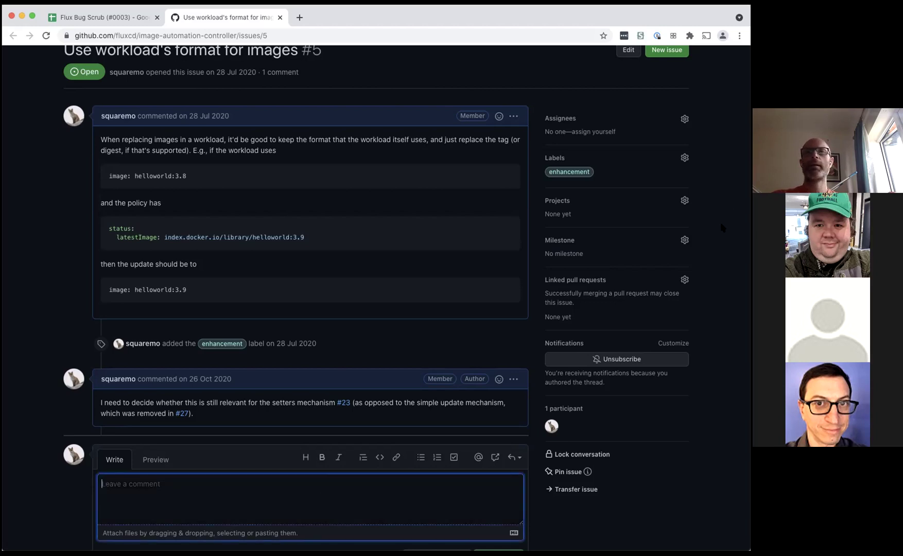
text(In)
key(BackSpace)
key(BackSpace)
key(BackSpace)
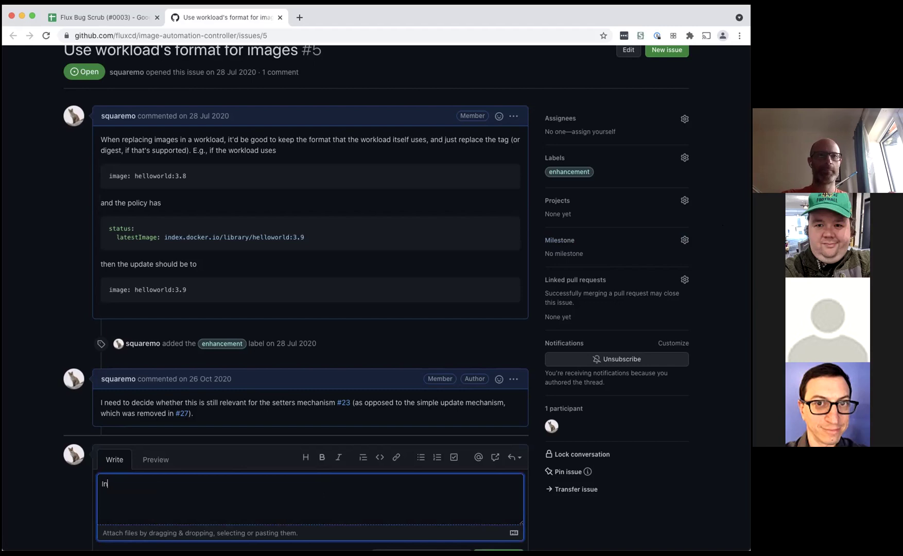
text(This may be more to do )
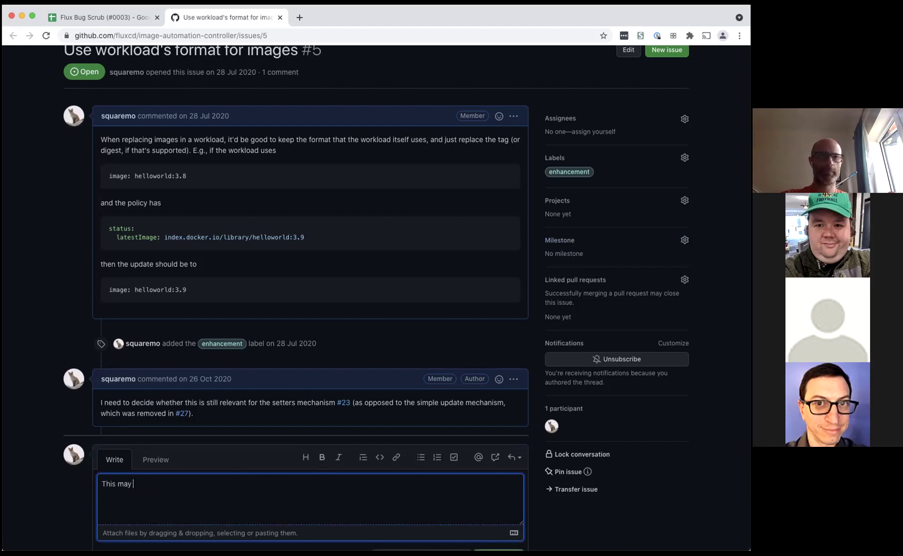
text(with )
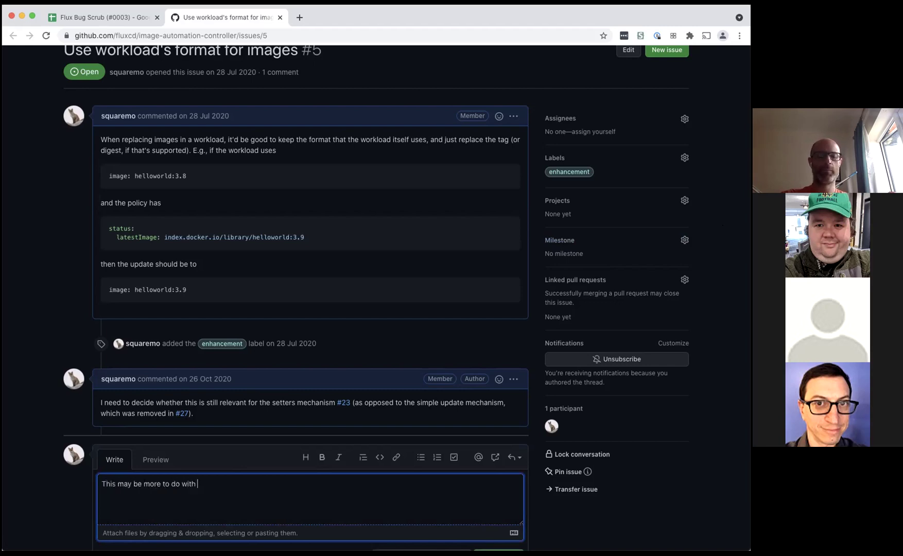
text(how the image reflector)
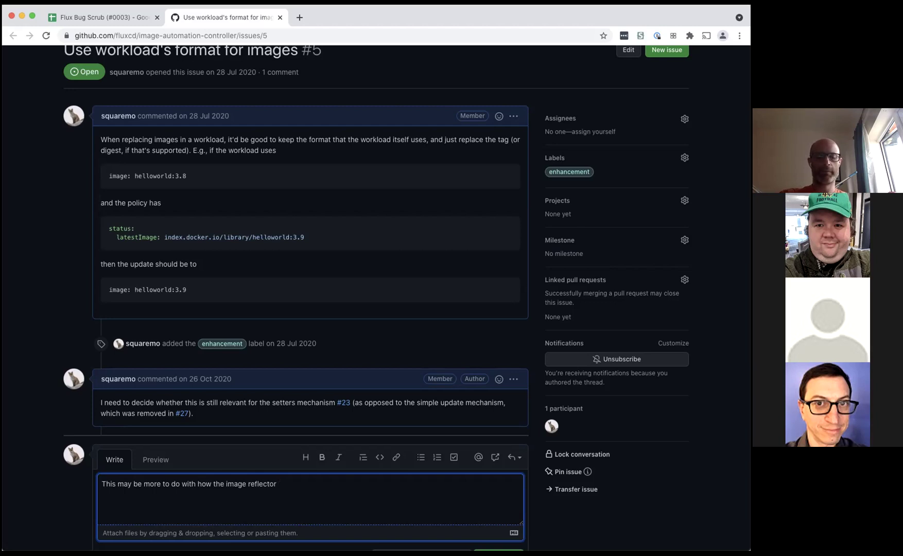
text(controller)
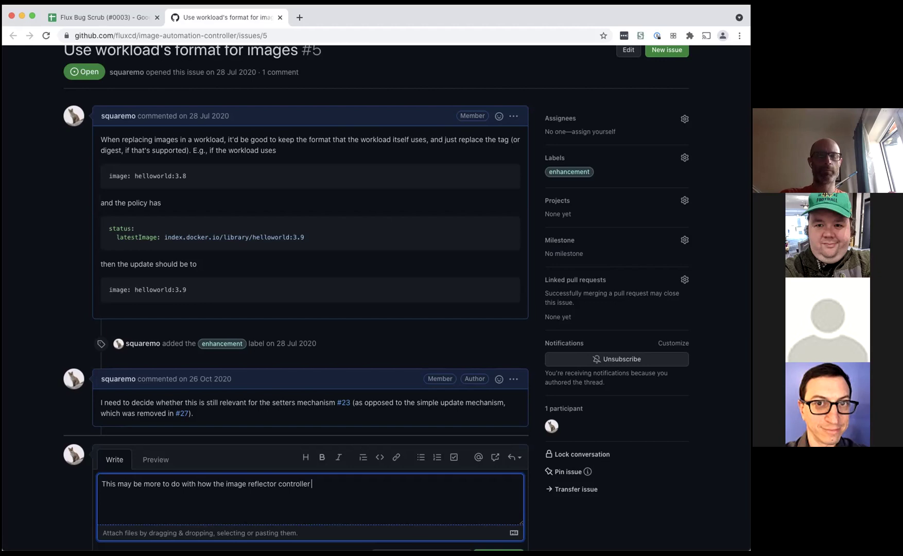
text(exposes the lastest im)
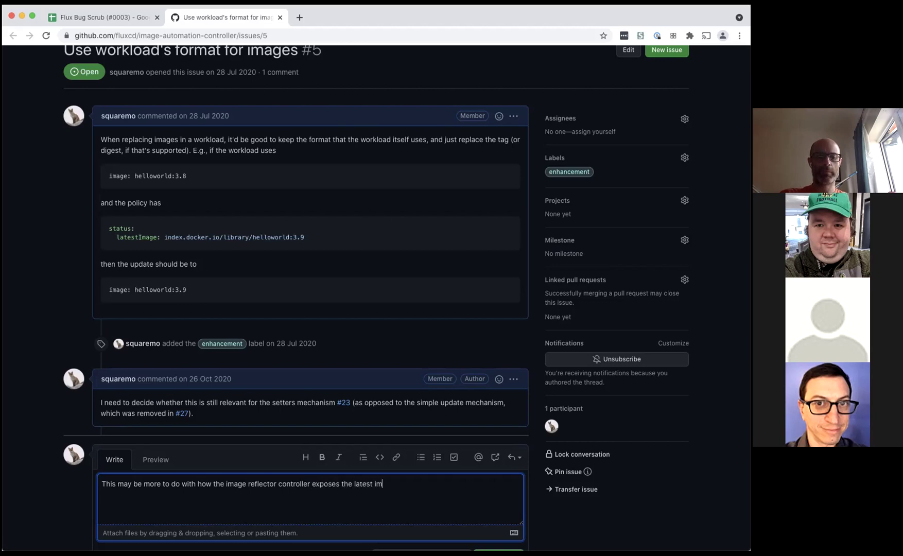
text(age -- the setters)
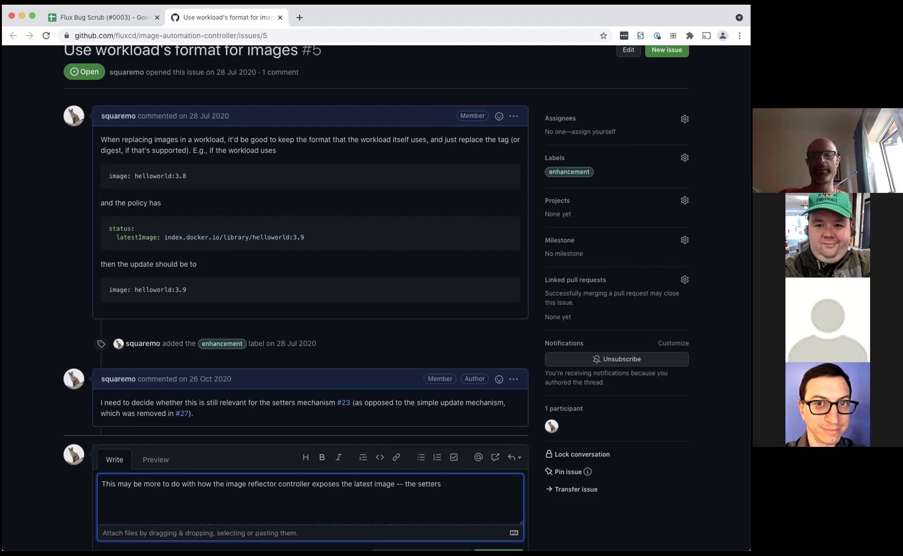
- Continue the comment with "just uses the value as it is given in the policy status."
text(just uses )
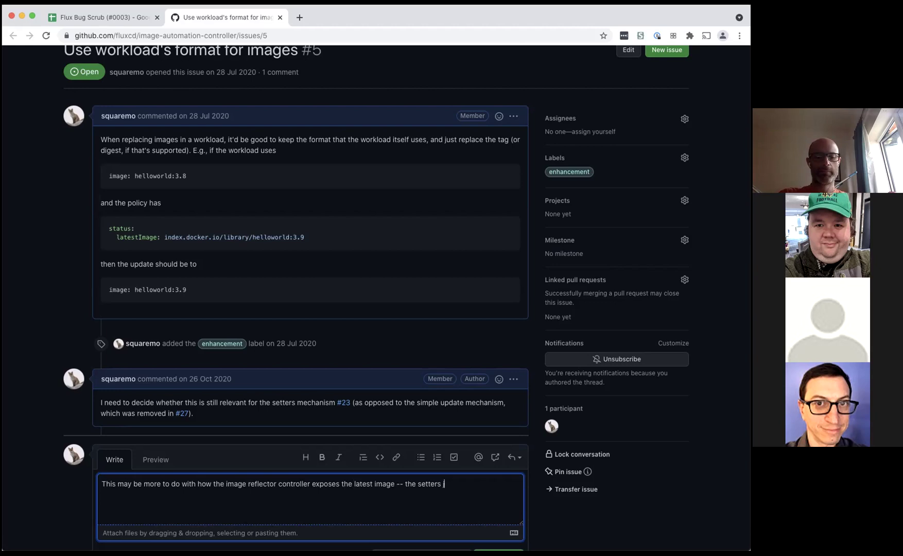
text(the value )
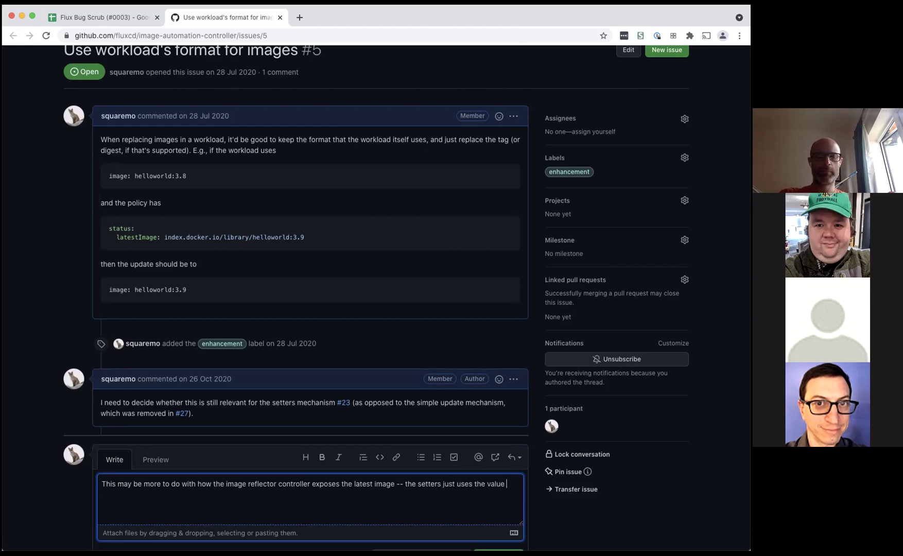
text(as it is given in the poli)
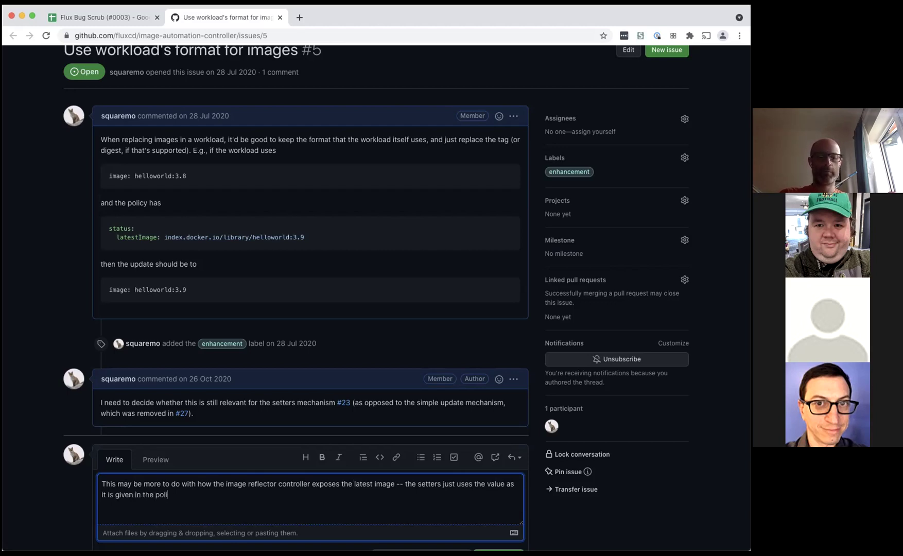
text(cy status.)
- Replace "policy" with "ImagePolicy" in the drafted comment and post it on the issue
key(Left)
key(Left)
key(Left)
key(Left)
key(Left)
key(Left)
key(Left)
key(Left)
key(Left)
key(Left)
key(Left)
key(Left)
key(Left)
key(BackSpace)
text(ImageP)
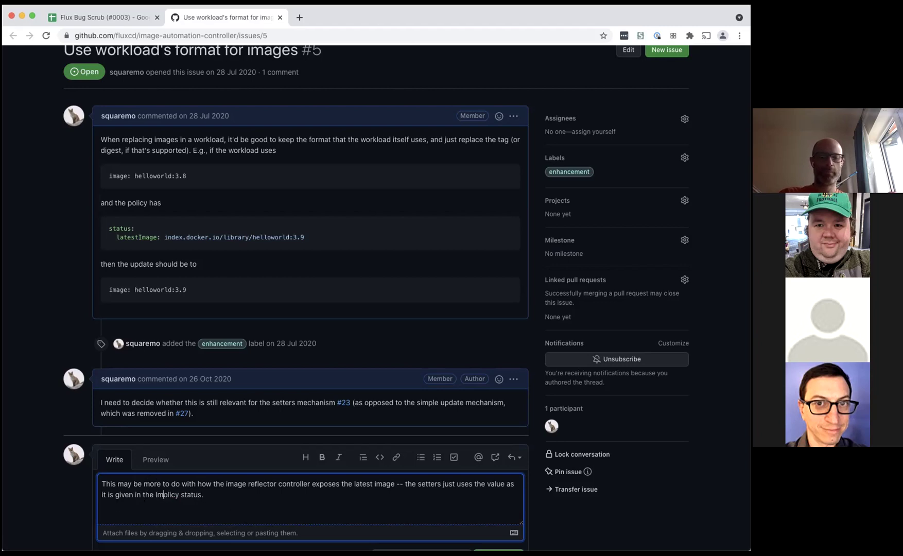
key(super+Right)
scroll(290, 513, down, 1)
click(483, 468)
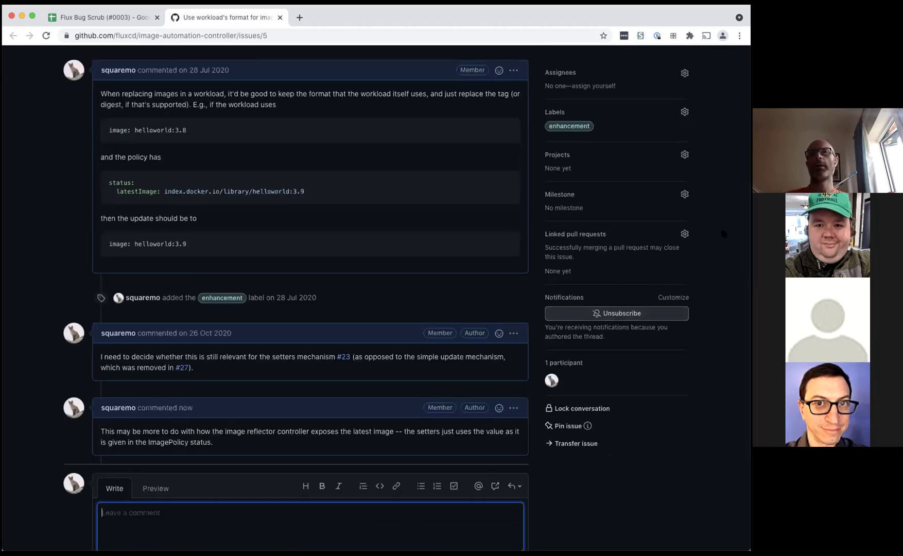
- Assign issue #5 to yourself and check the assignment in the issue's timeline
scroll(645, 222, up, 5)
click(581, 209)
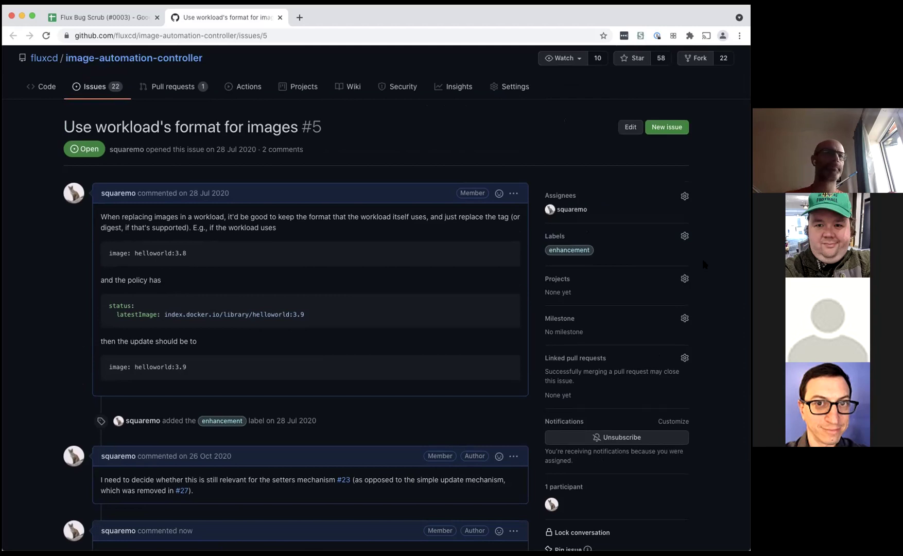
scroll(704, 264, down, 3)
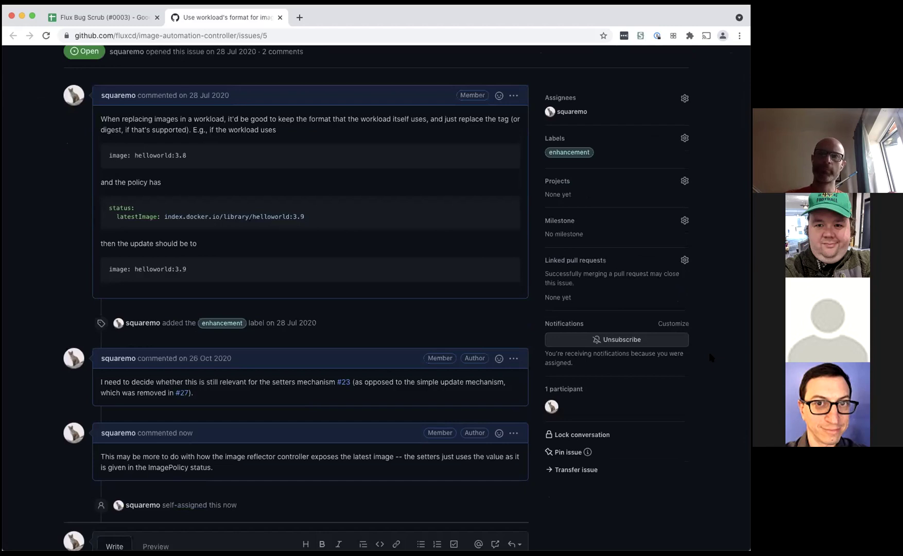
- Re-examine the full image reference in the policy status against the short helloworld:3.9 form wanted in the workload
scroll(250, 318, up, 2)
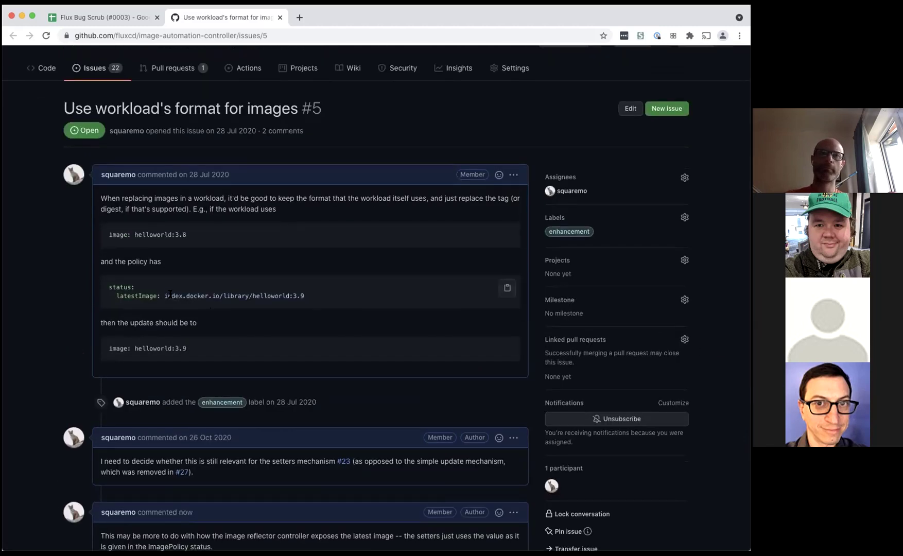
drag(164, 294, 307, 298)
click(307, 298)
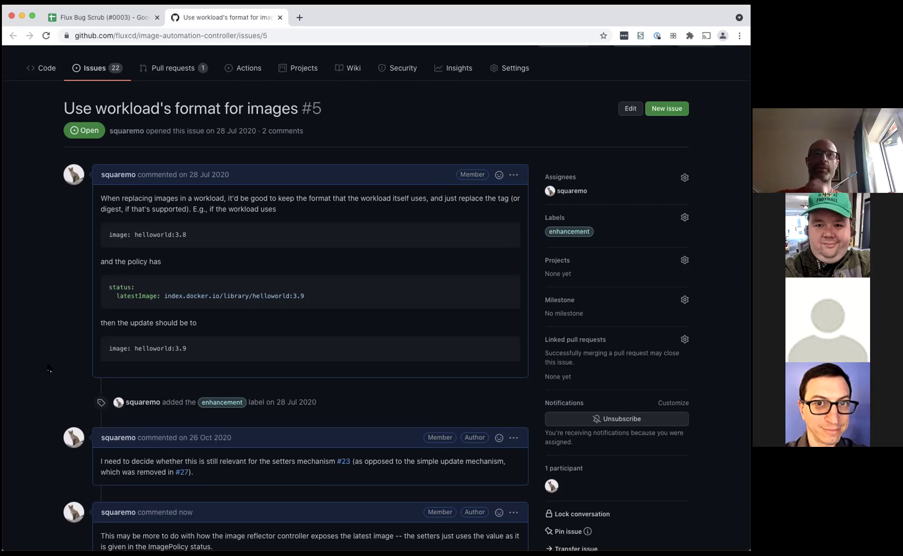
drag(135, 348, 198, 348)
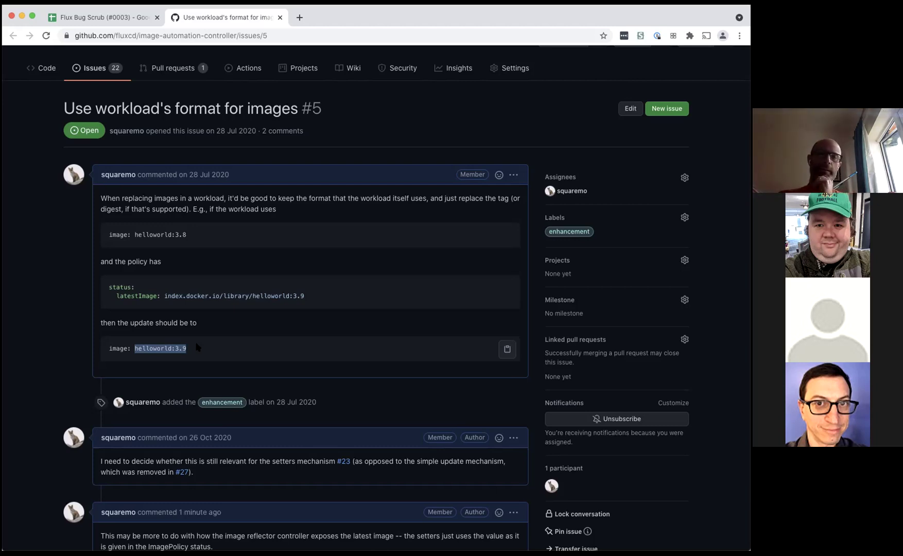
click(59, 343)
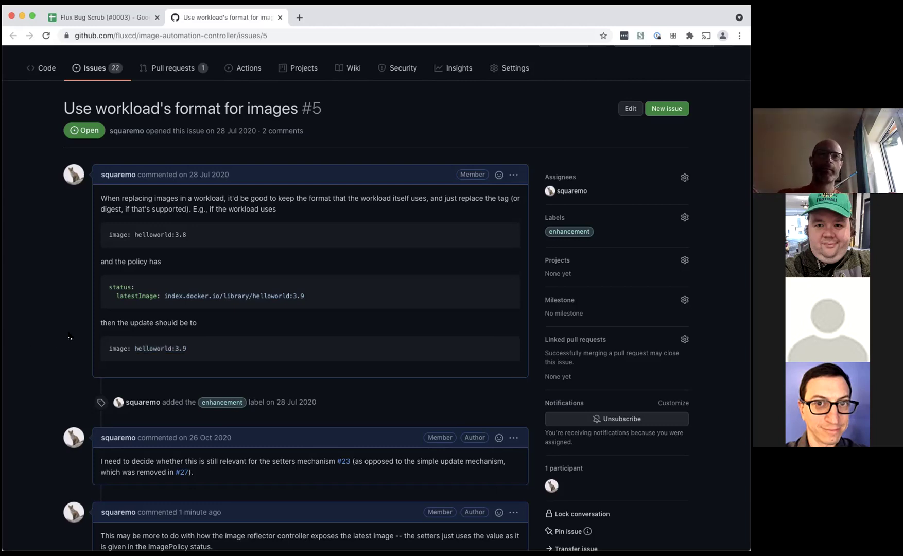
- Look through the labels available for issue #5 without applying any, and reread the issue's description and comments
click(684, 216)
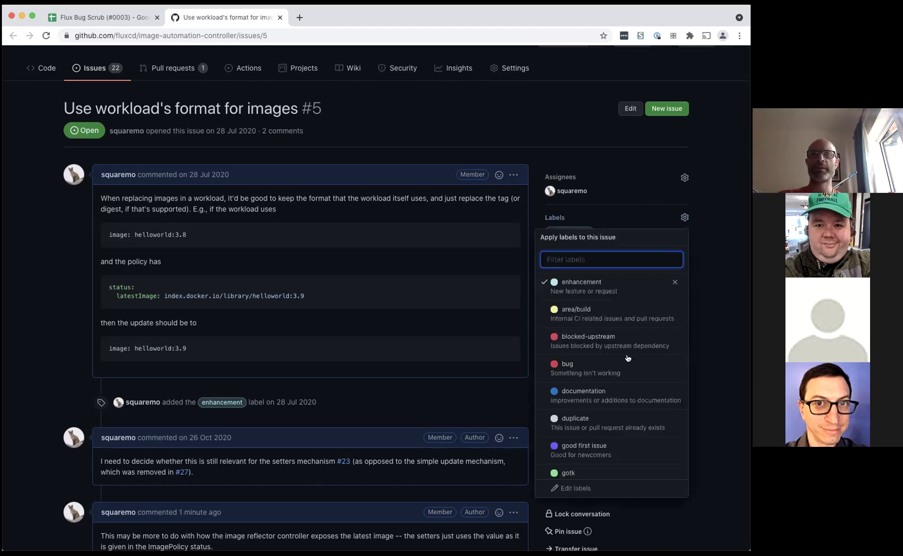
scroll(618, 398, down, 5)
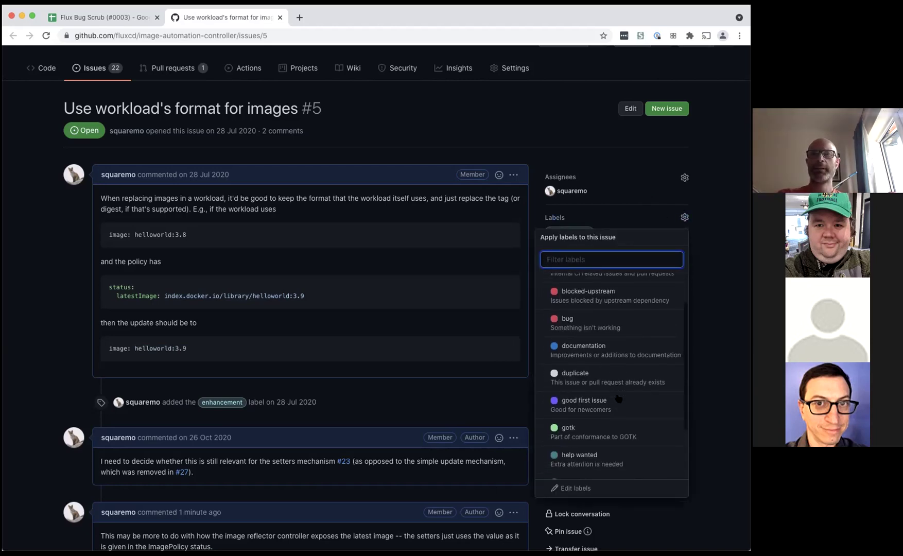
scroll(618, 398, down, 2)
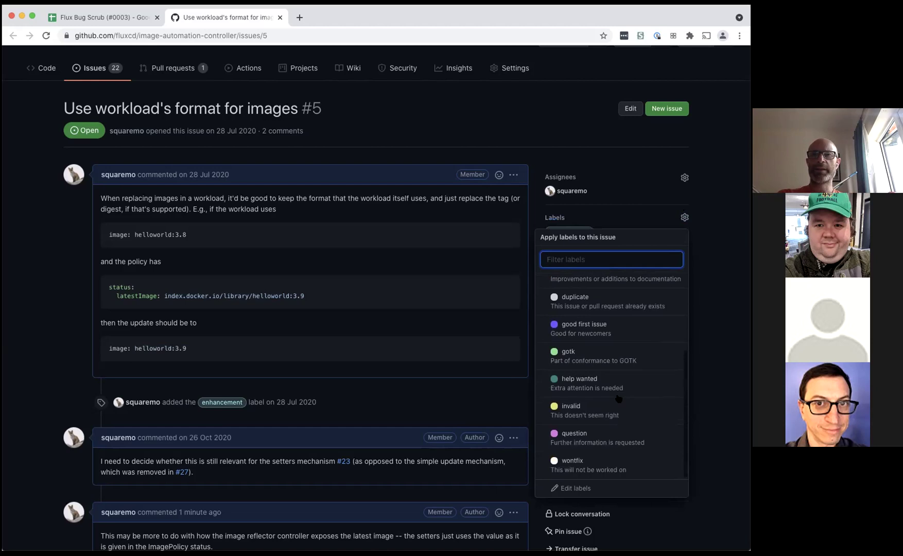
click(708, 347)
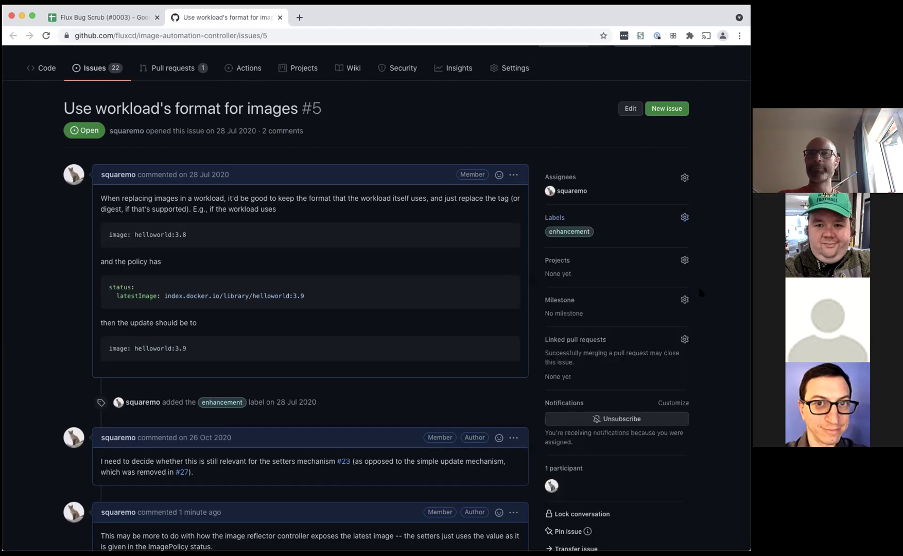
scroll(714, 291, down, 5)
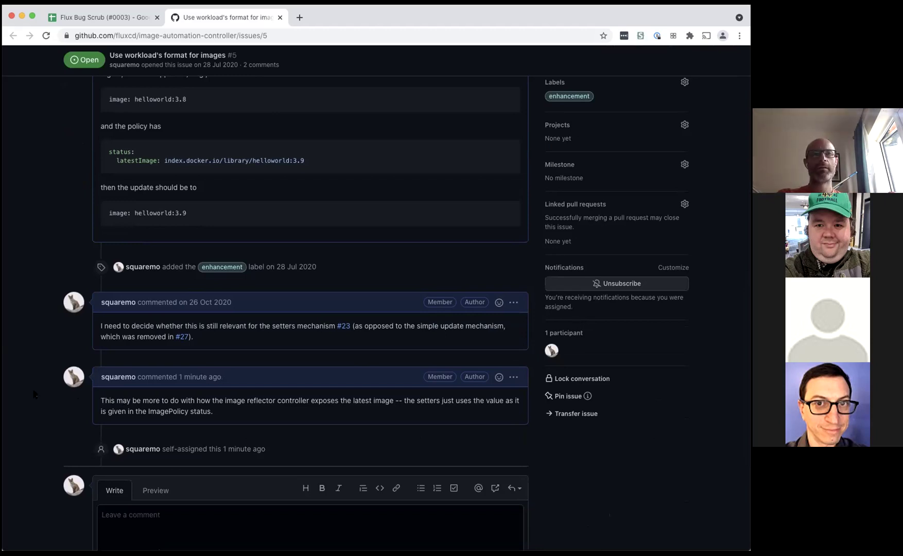
scroll(32, 361, up, 4)
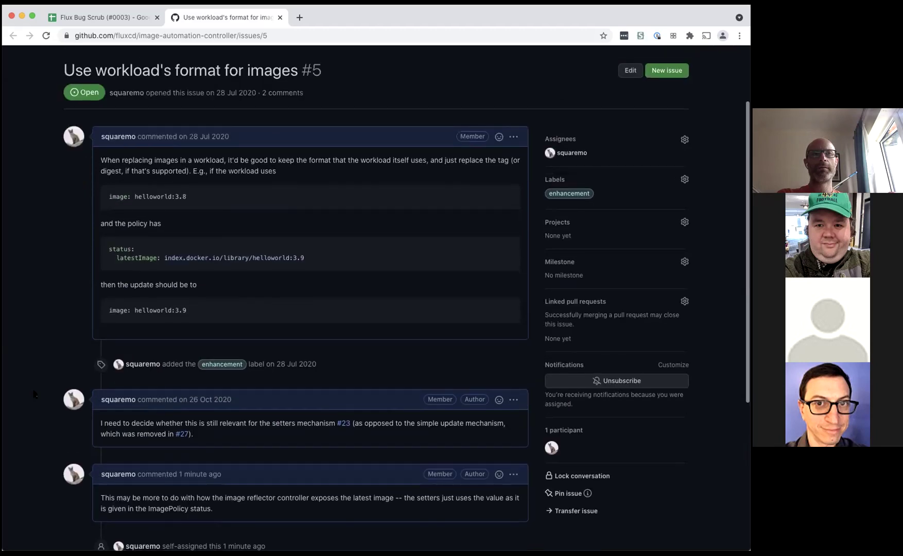
scroll(29, 309, down, 2)
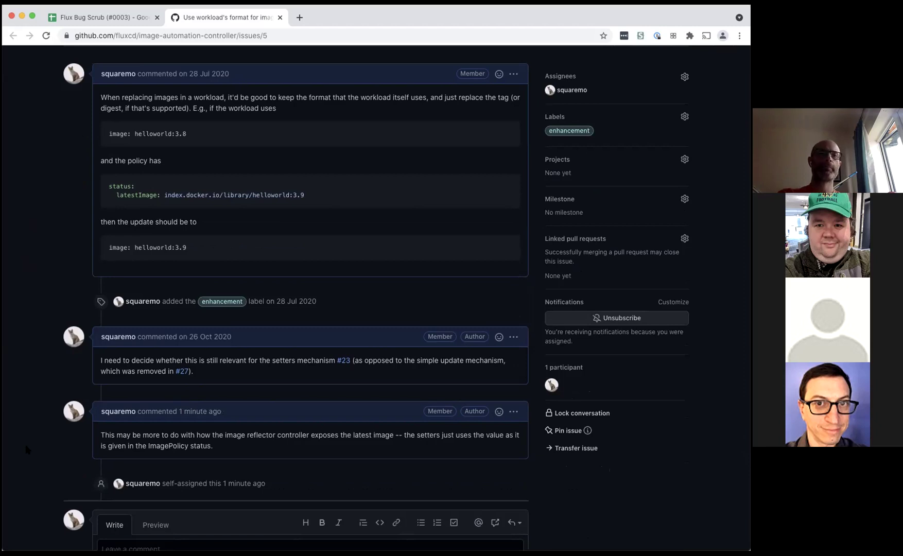
scroll(26, 449, up, 3)
scroll(30, 447, down, 1)
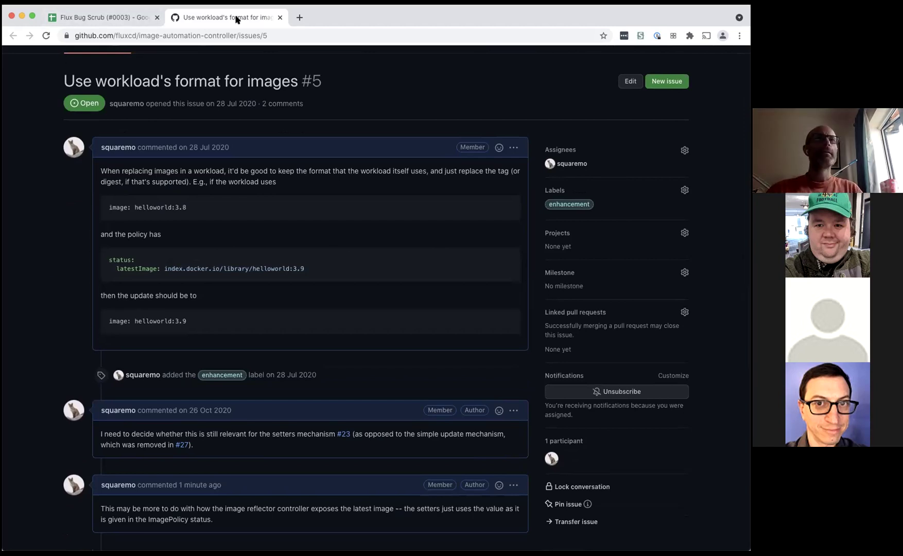
- Open go-git-providers issue #43 from row 72 of the spreadsheet and skim its test output and code diffs
click(82, 23)
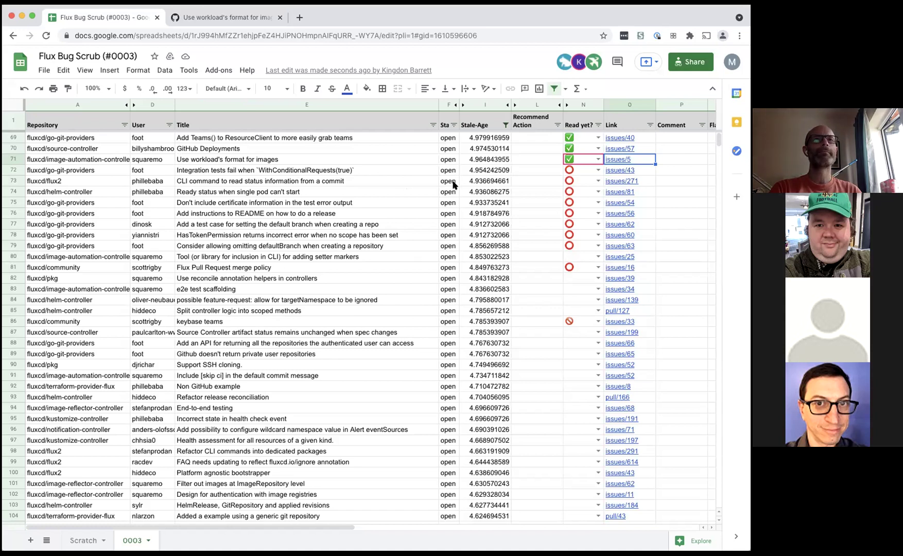
mouse_move(616, 172)
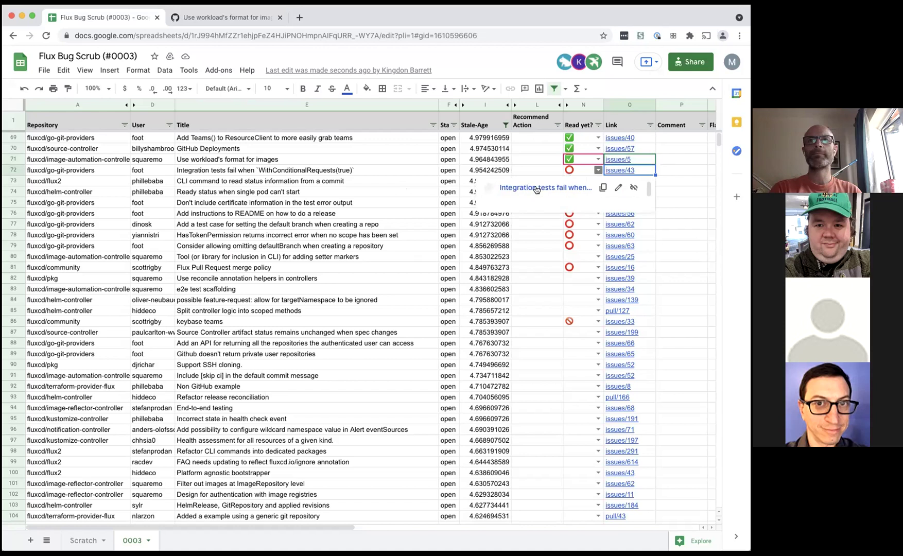
click(534, 186)
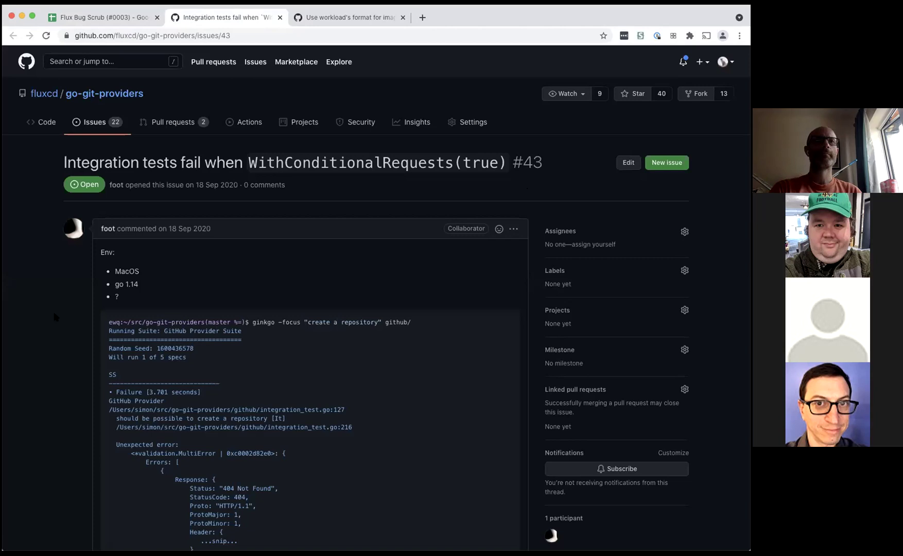
scroll(56, 316, down, 5)
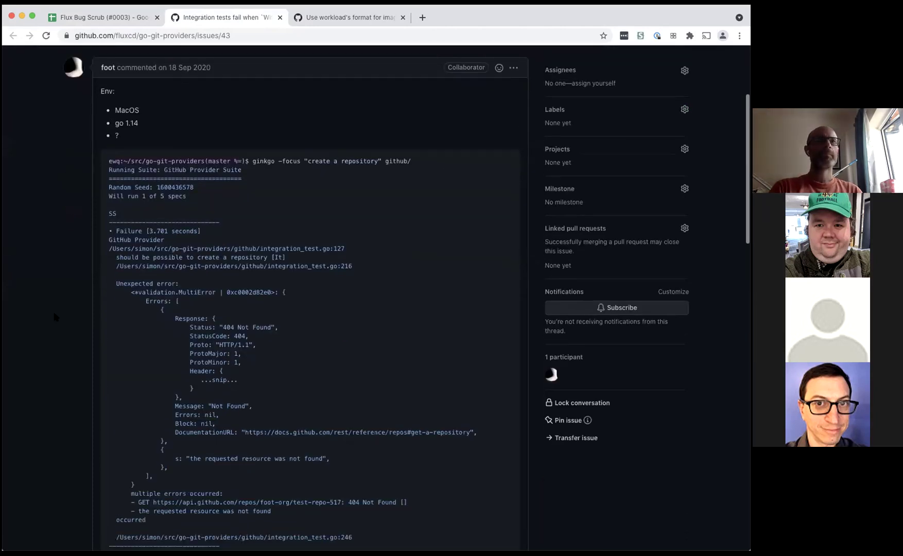
scroll(56, 316, down, 8)
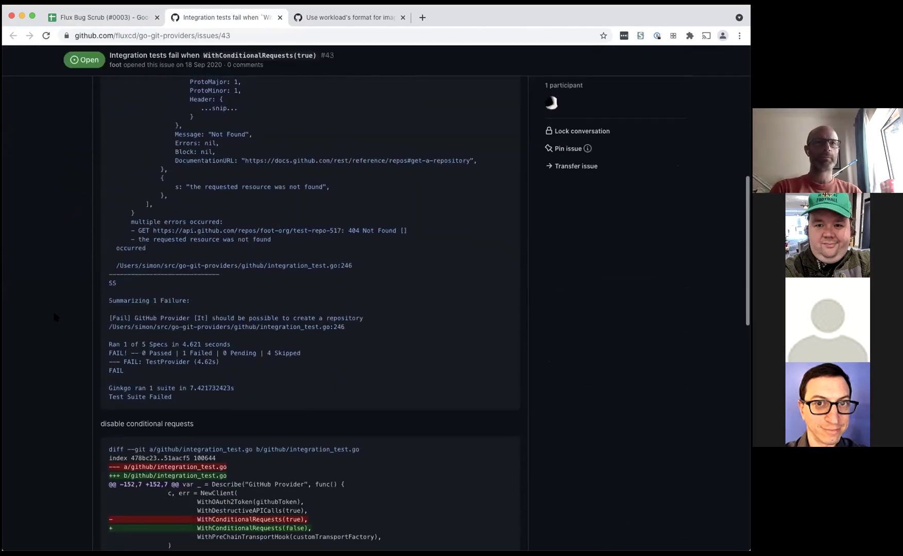
scroll(56, 316, down, 10)
scroll(56, 316, up, 11)
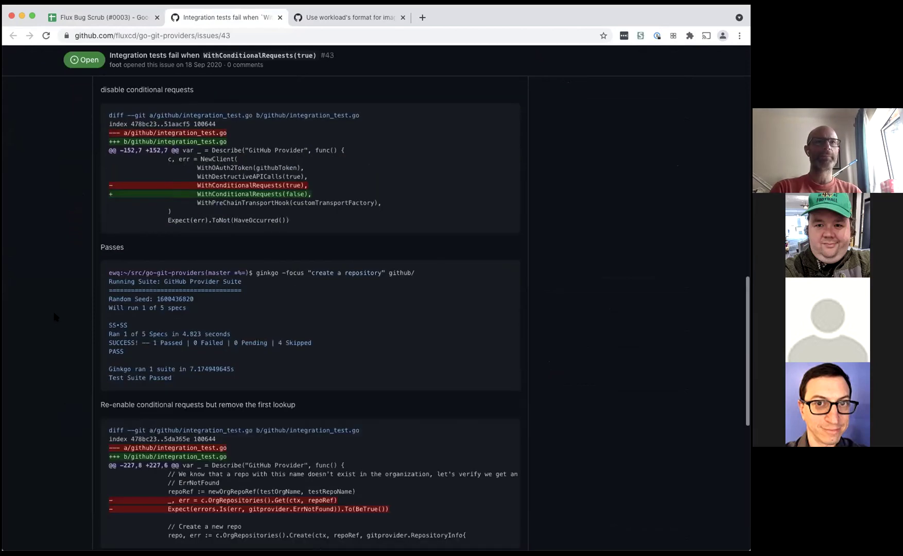
- Read issue #43 from its environment notes through the failing ginkgo "create a repository" test output
scroll(56, 316, up, 10)
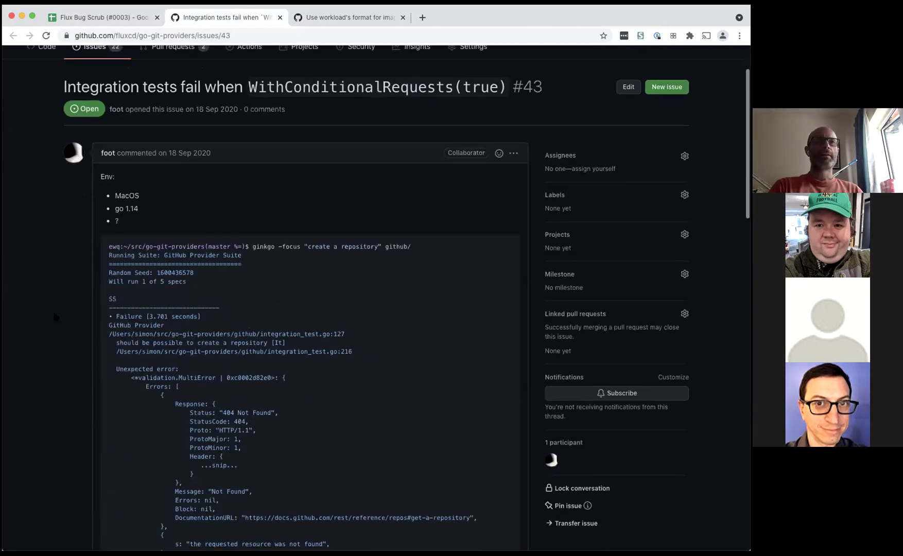
scroll(56, 316, down, 2)
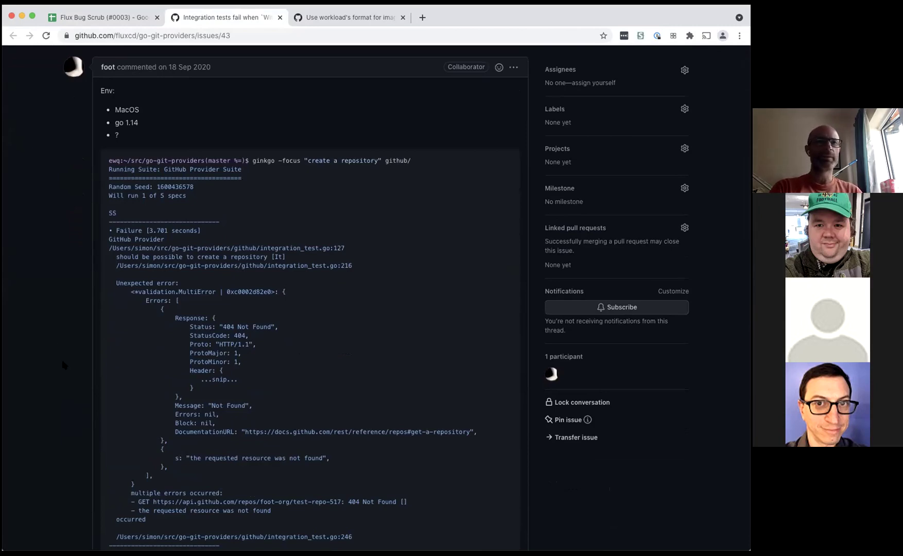
scroll(62, 365, down, 3)
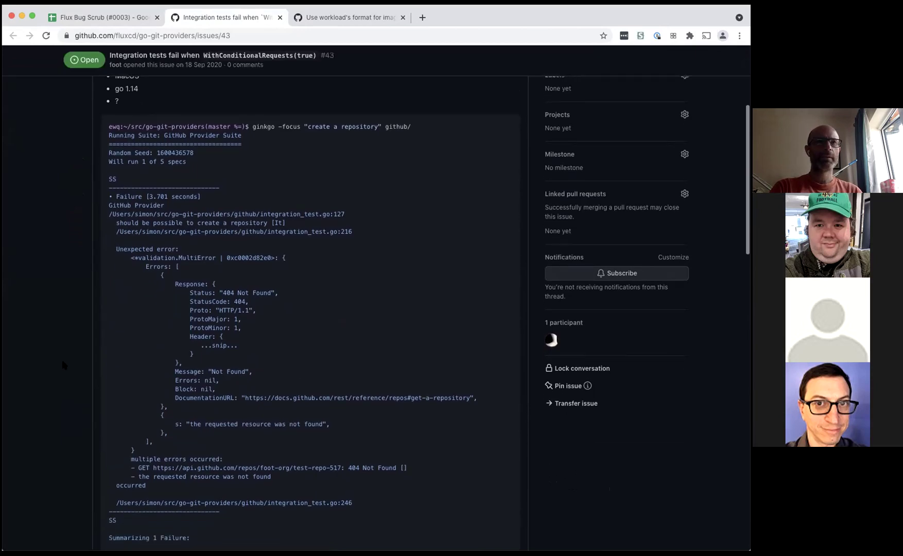
scroll(62, 364, down, 3)
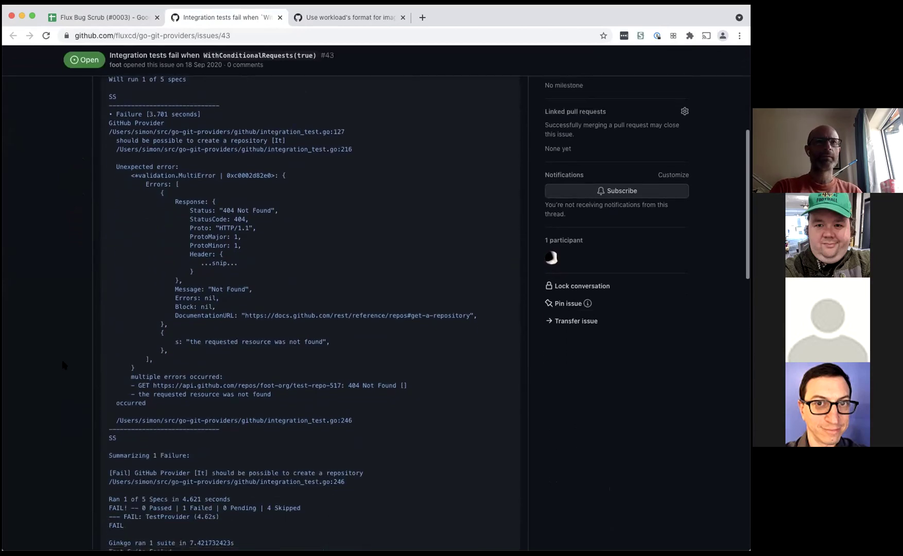
scroll(62, 365, down, 5)
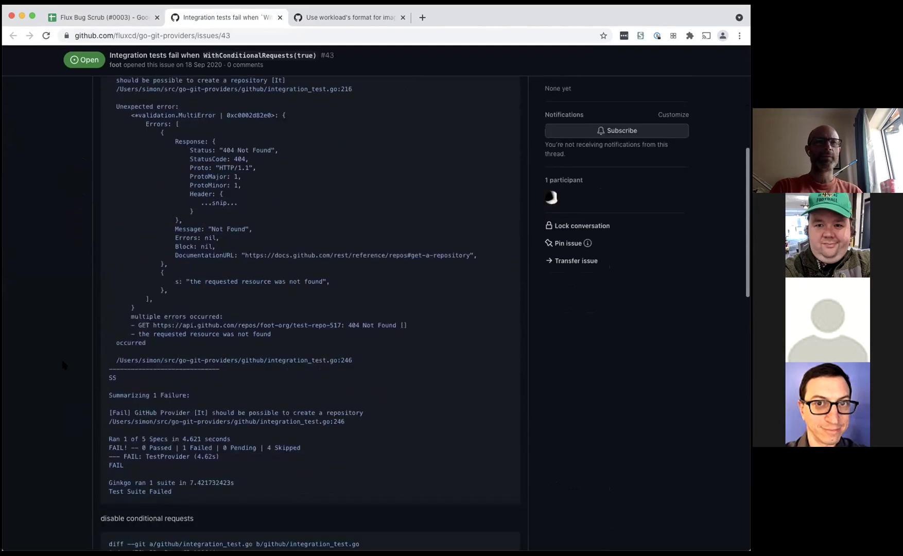
scroll(62, 365, down, 4)
- Compare issue #43's failing run with its two integration_test.go diffs and their test runs, and check the issue's timeline and labels
scroll(62, 366, up, 10)
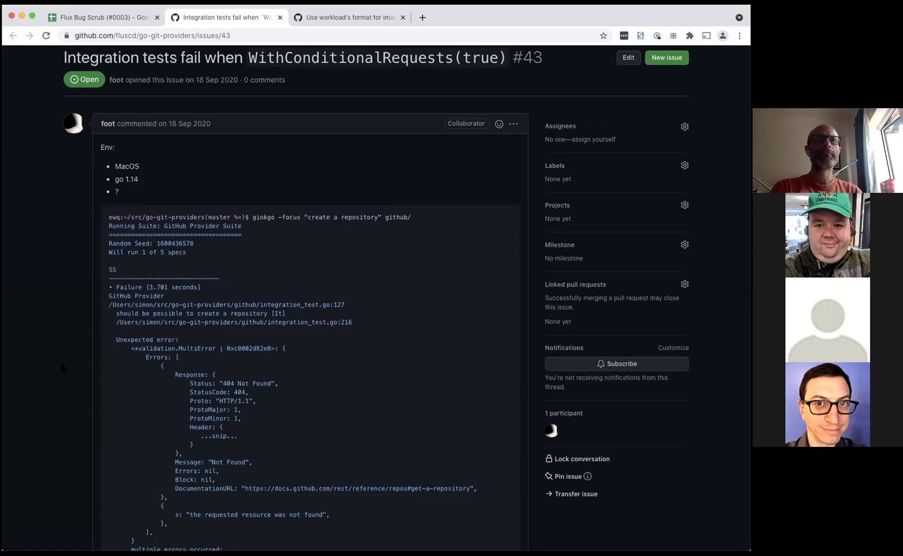
scroll(62, 367, down, 5)
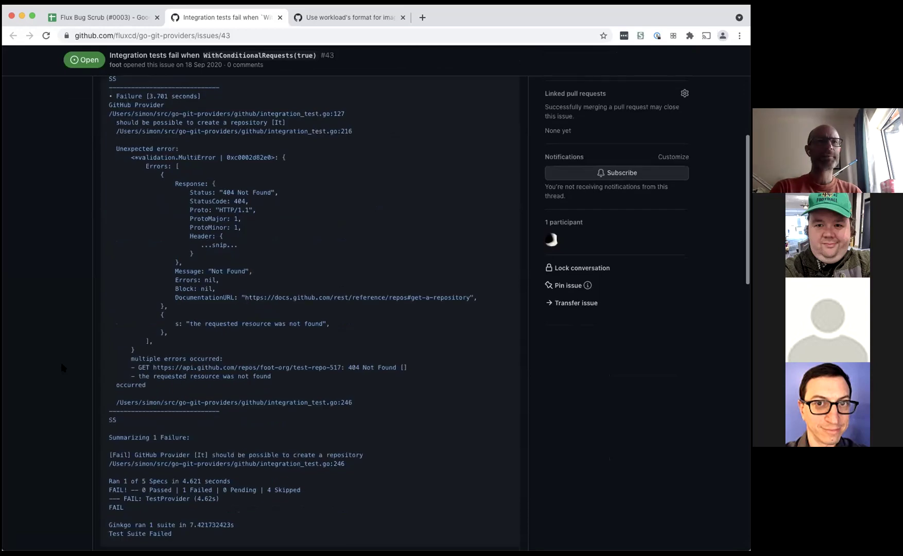
scroll(63, 367, down, 8)
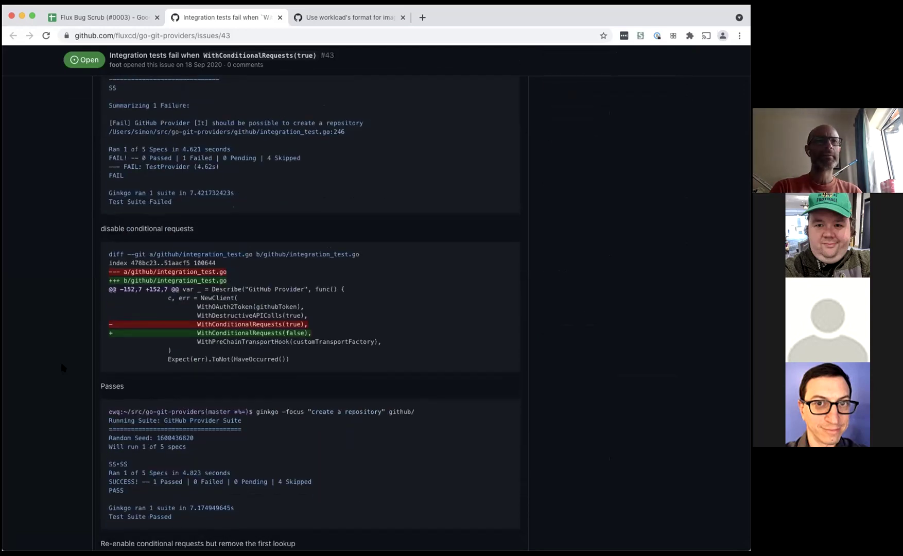
scroll(62, 367, down, 7)
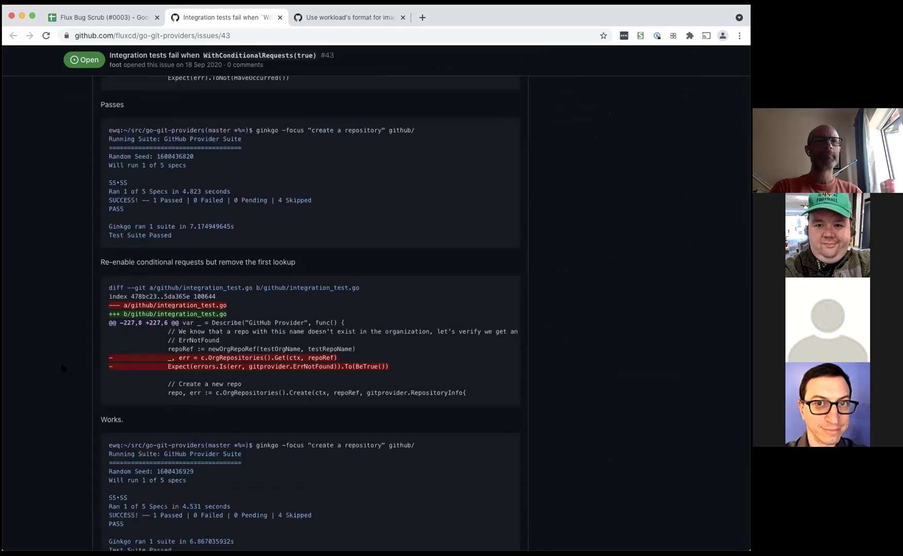
scroll(63, 367, down, 4)
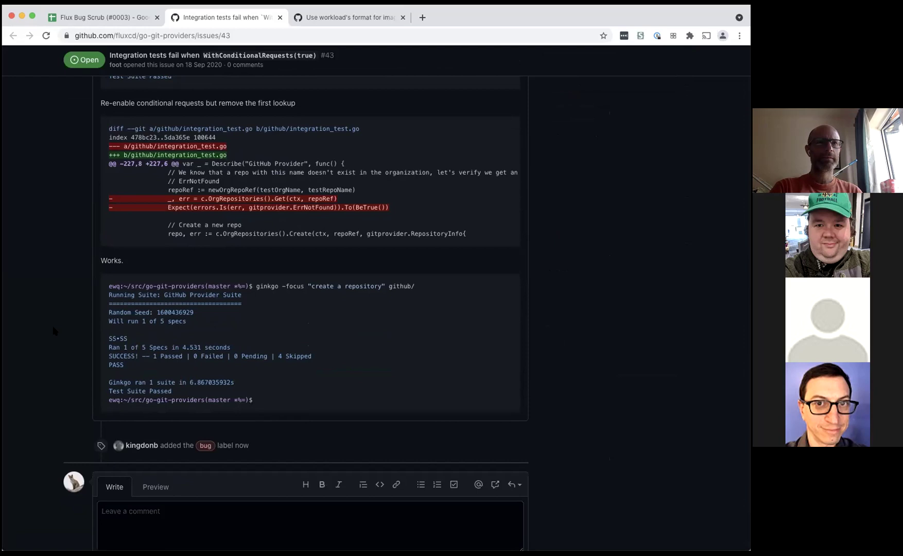
scroll(55, 331, down, 3)
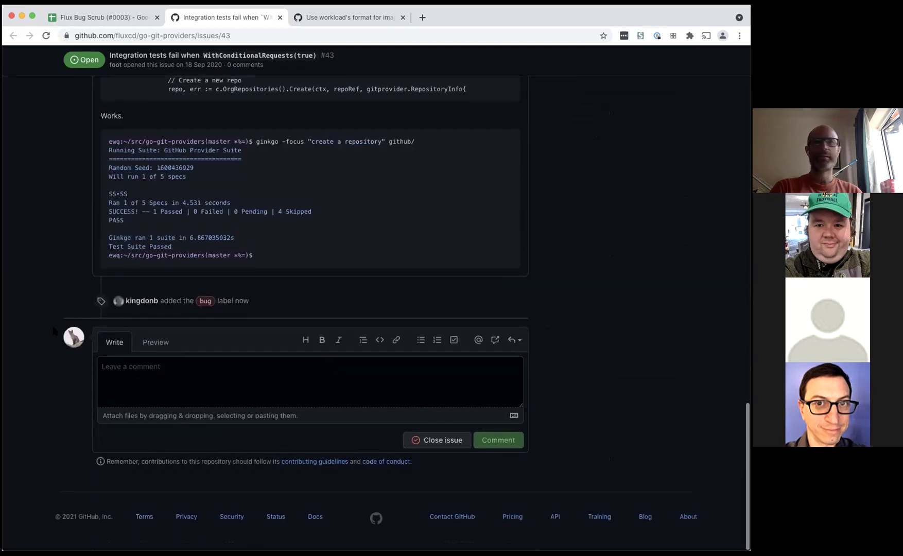
scroll(55, 331, up, 10)
scroll(56, 331, up, 5)
scroll(55, 331, down, 3)
scroll(55, 331, up, 3)
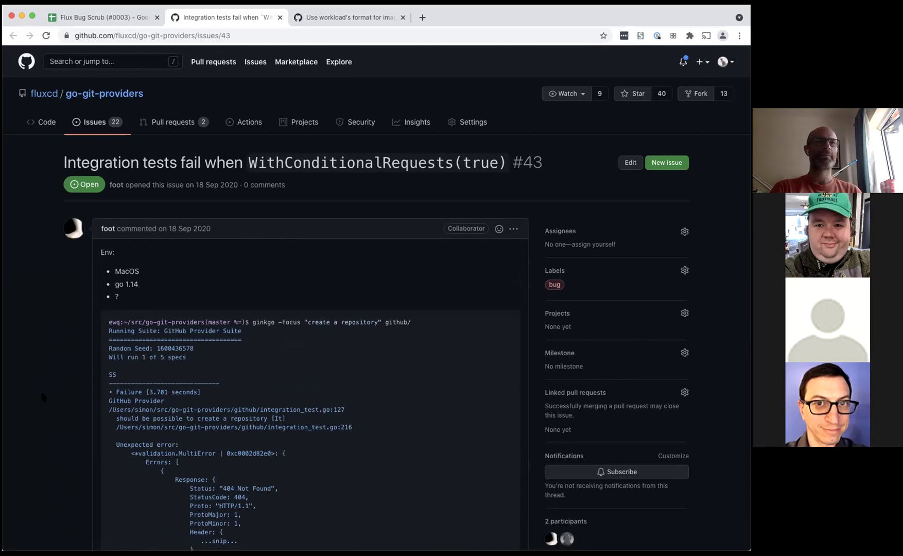
- Draft a comment on issue #43 asking "Is this considered a serious problem", mentioning the issue's author by handle
scroll(43, 397, down, 20)
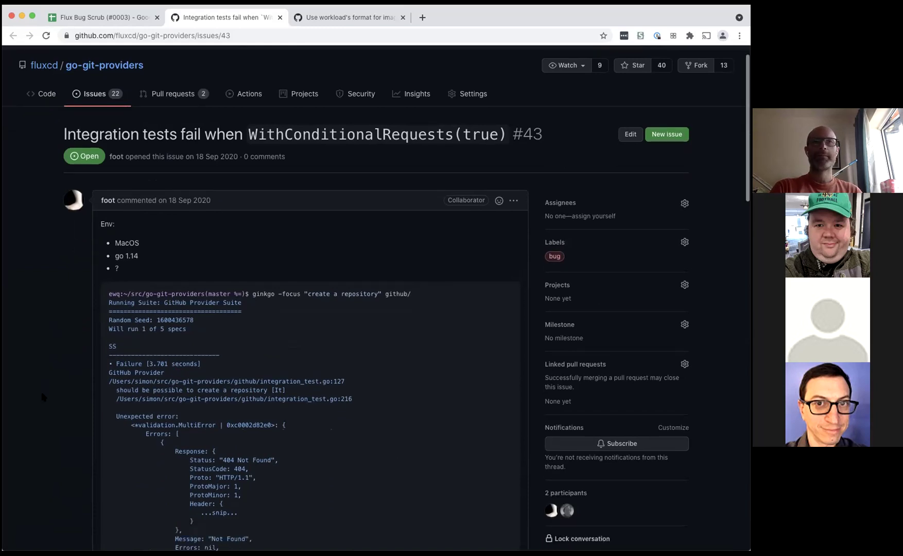
click(275, 377)
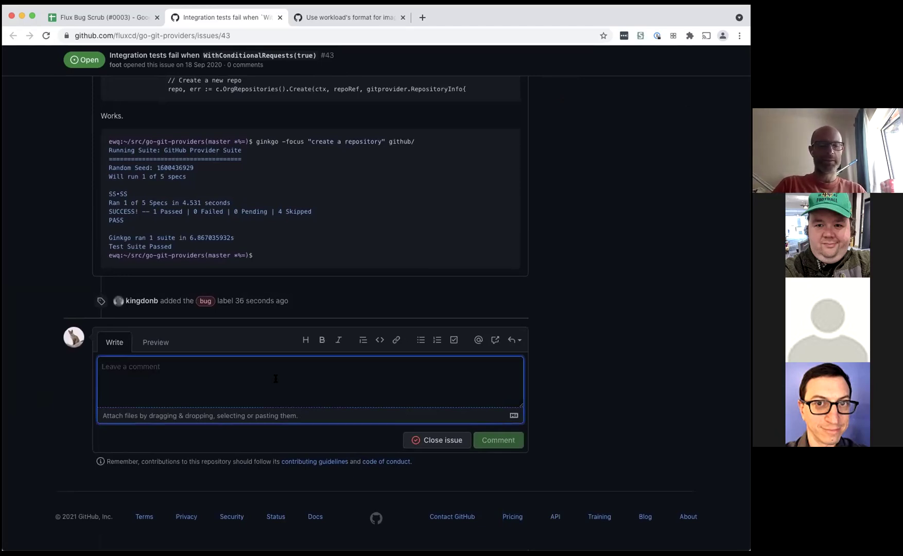
text(Is this c)
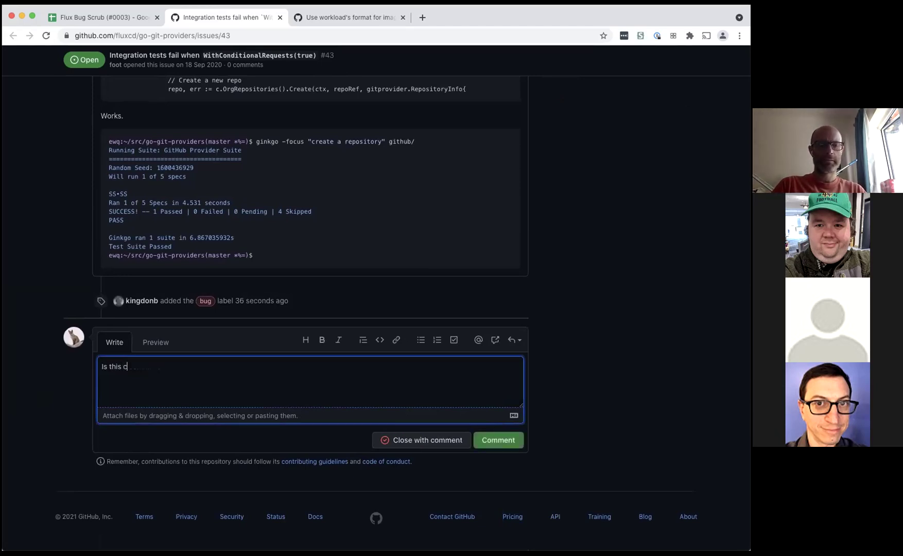
text(onsidered a )
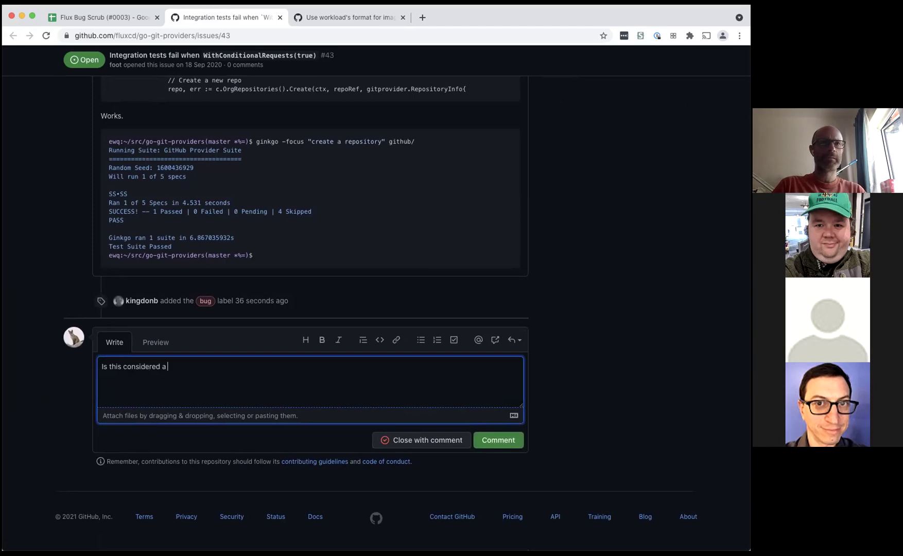
text(serious proble)
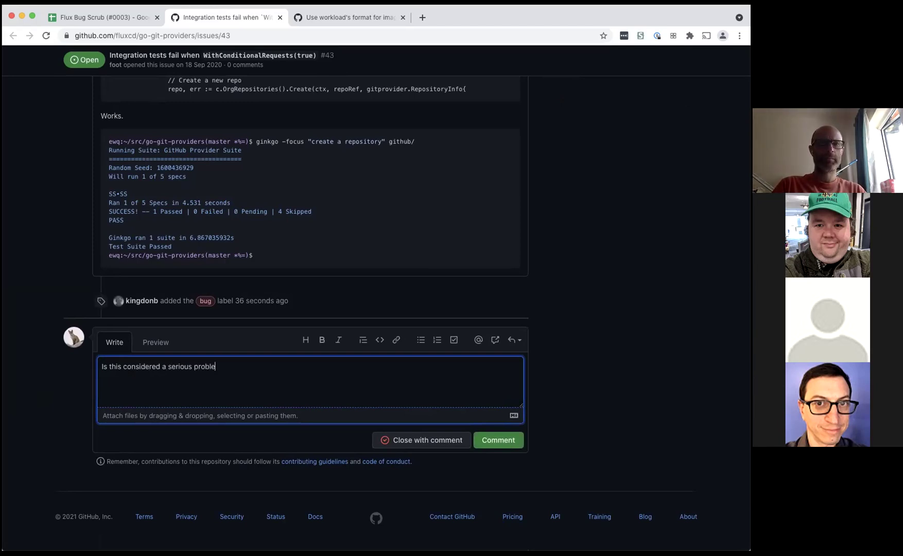
text(m @simon)
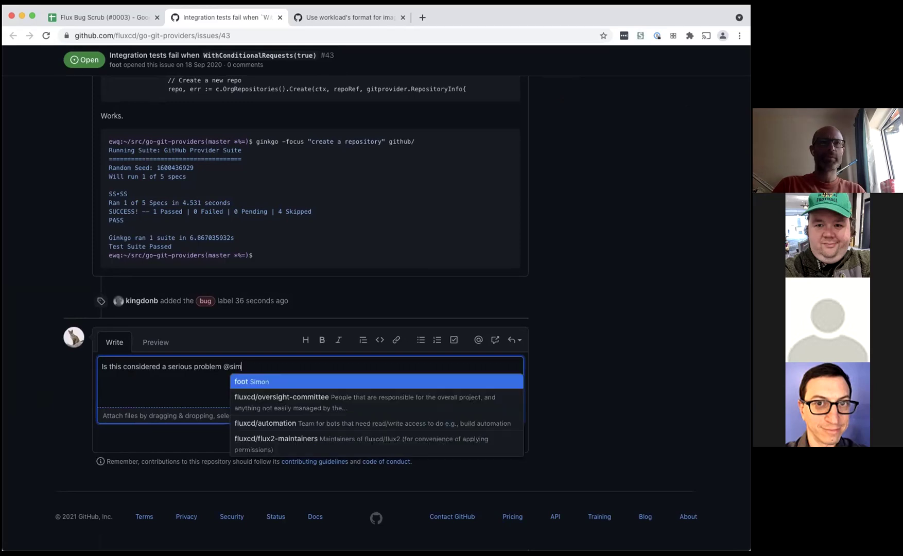
key(Return)
text(?)
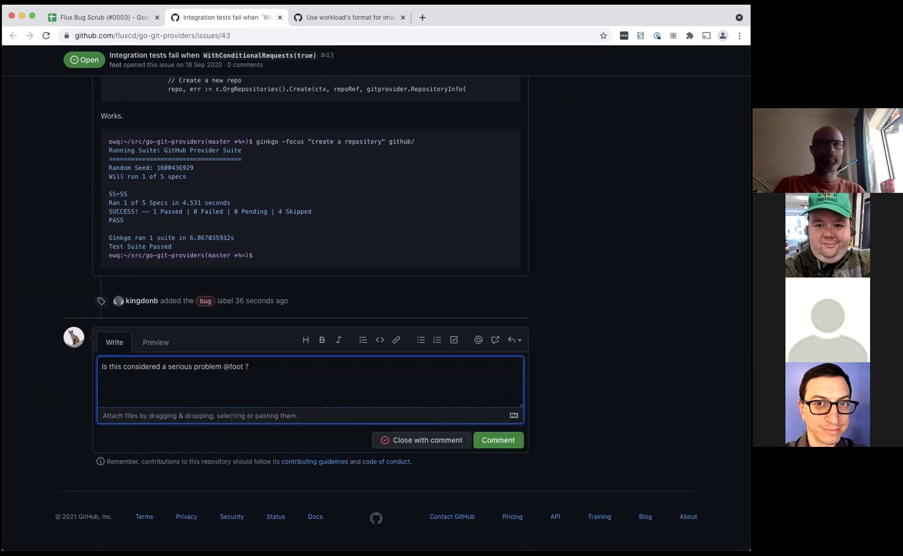
- Start a second sentence in the draft comment reading "Presumably the CI completes"
text( Presumably the CI)
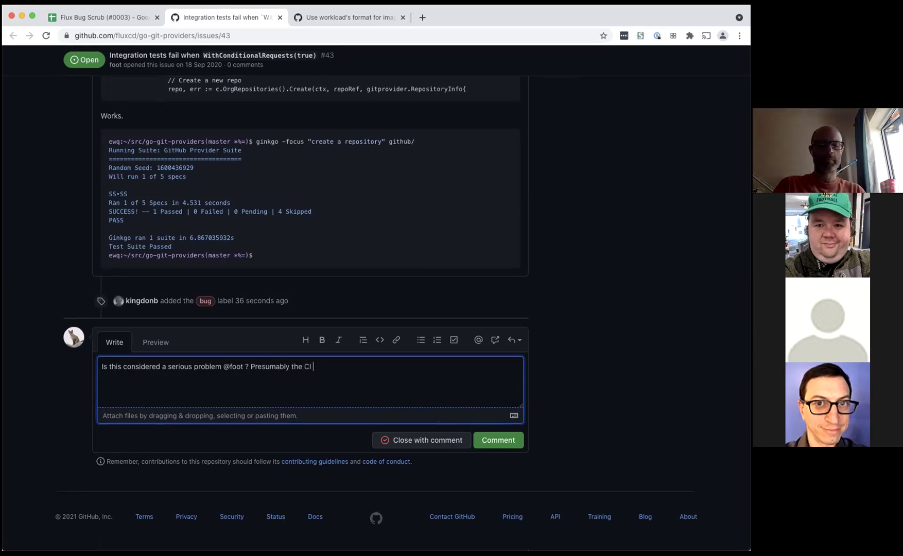
text( comlete)
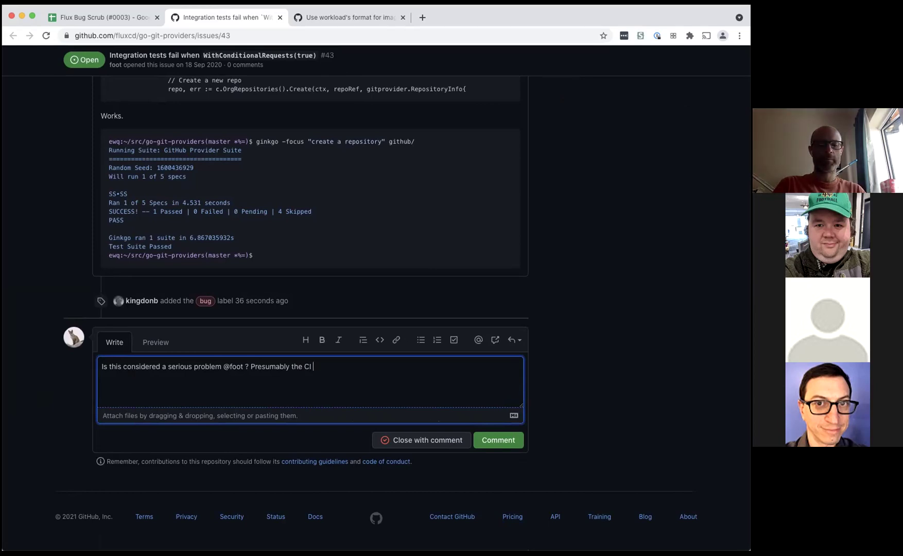
key(BackSpace)
key(BackSpace)
key(BackSpace)
key(BackSpace)
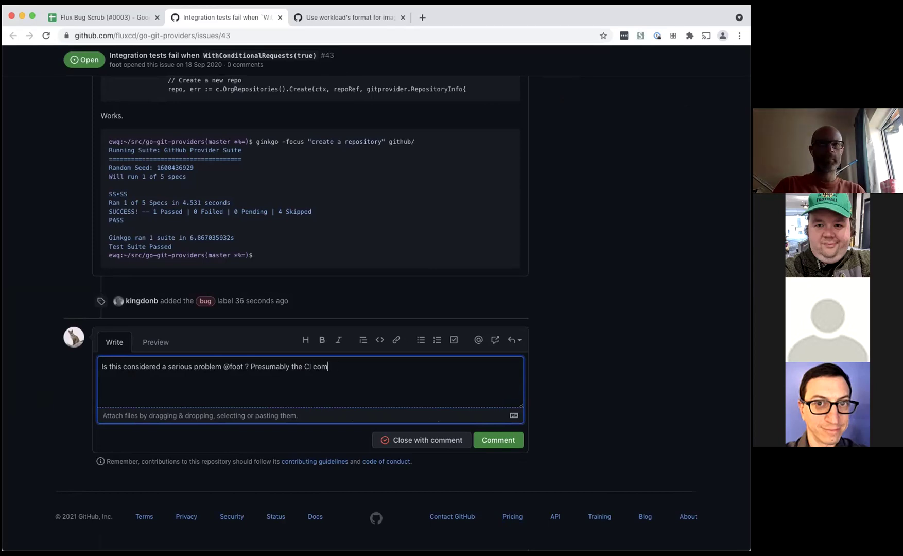
text(pletes)
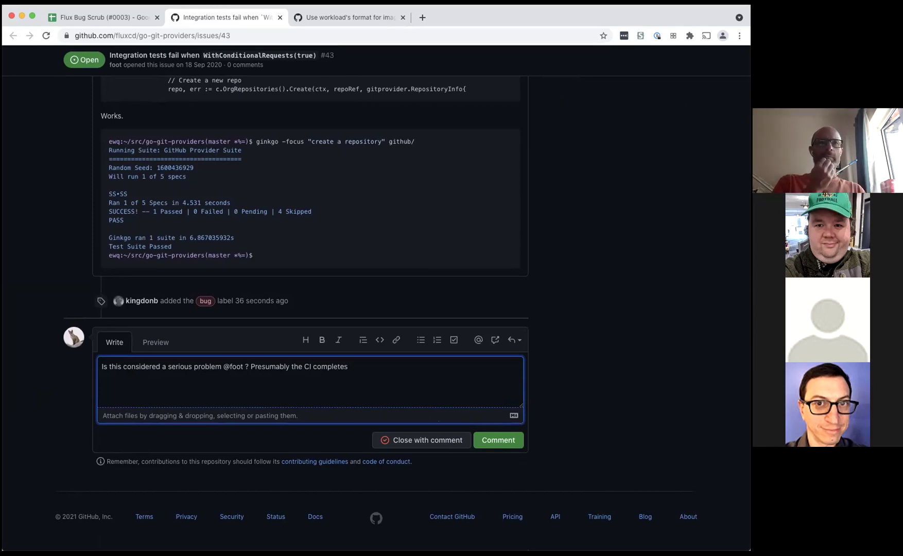
- Replace the draft's unfinished second sentence with "What does the failure mean for the library?" and post the comment
drag(251, 366, 388, 372)
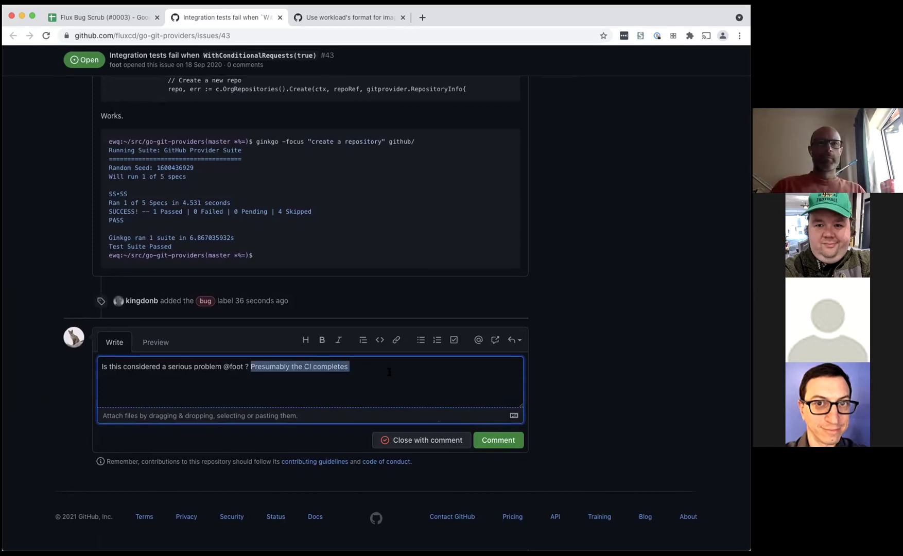
text(What does the)
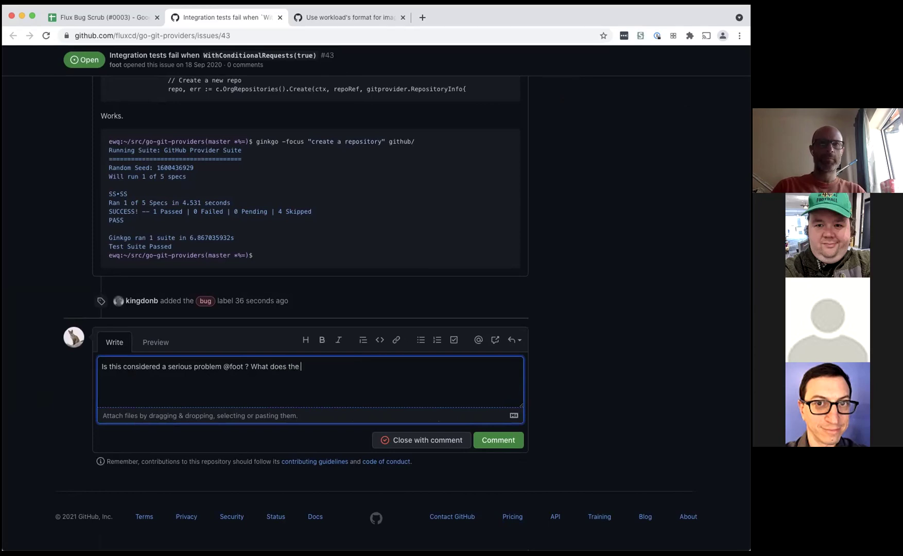
text( failure mean)
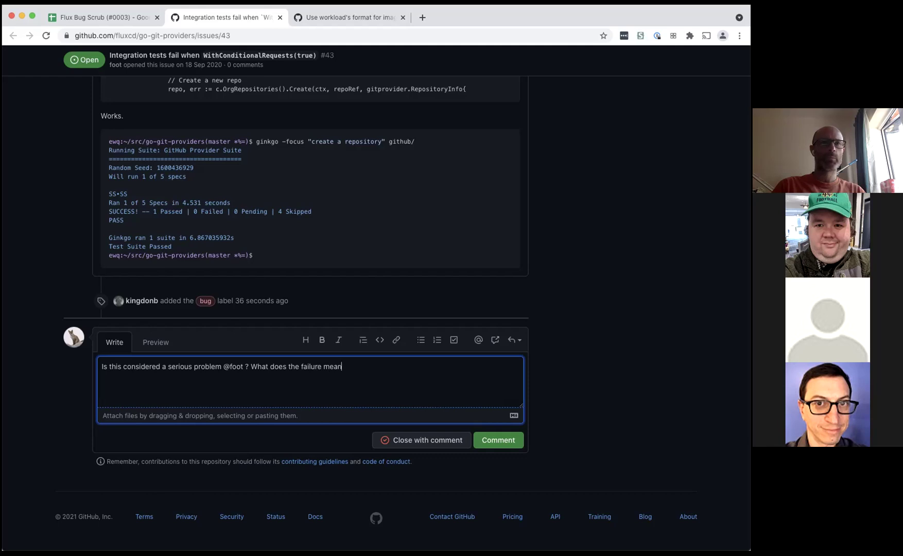
text(for the )
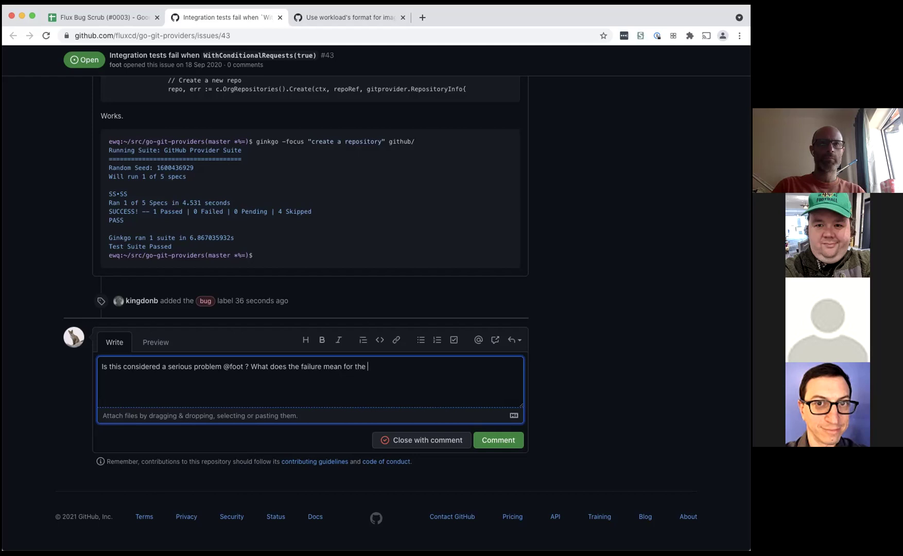
text(library?)
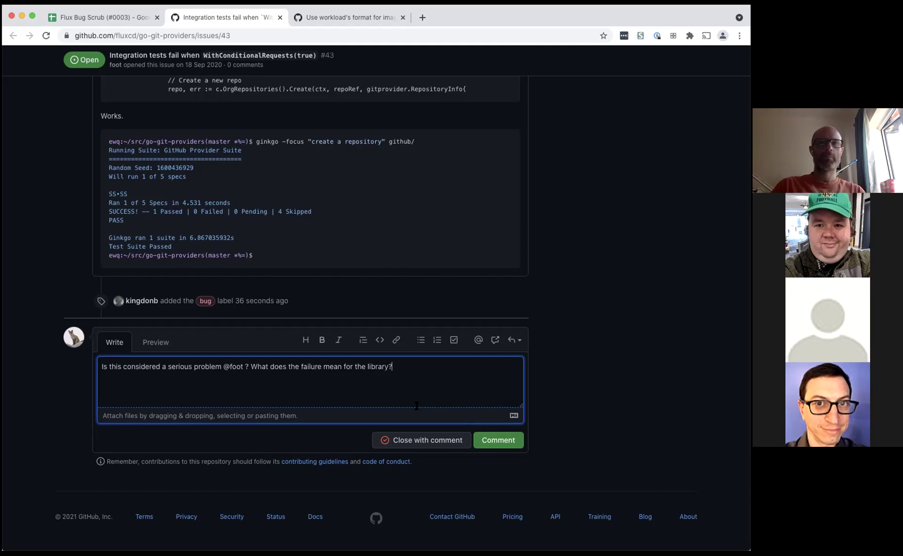
click(498, 439)
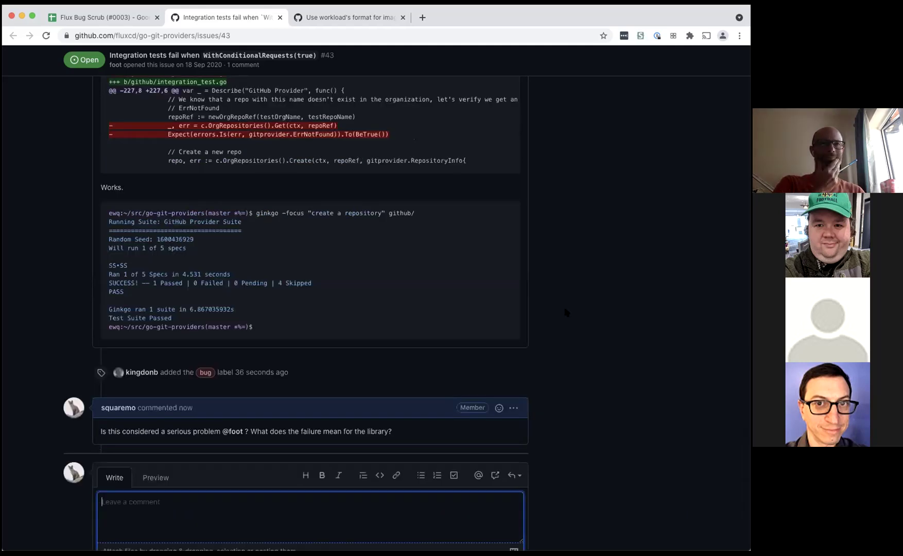
- Search issue #43's assignee candidates for a contributor by name
scroll(565, 312, up, 1)
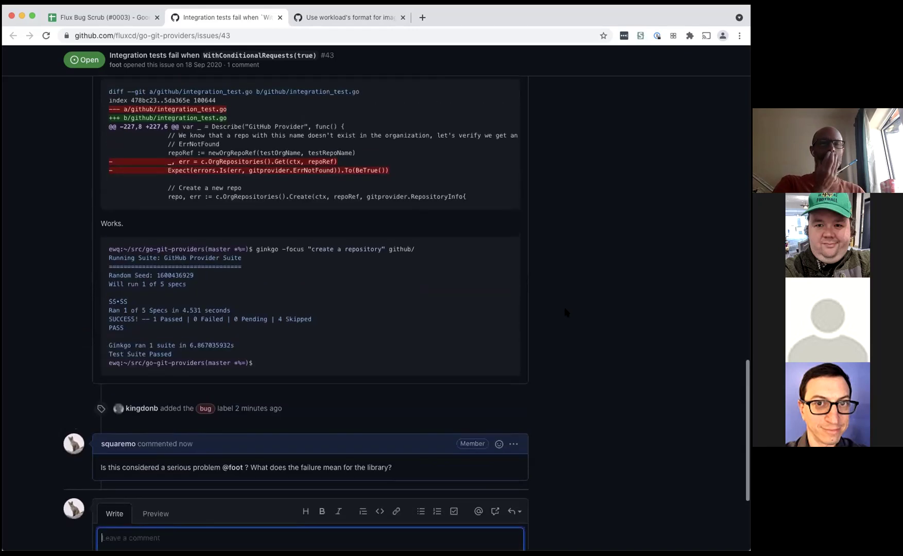
scroll(565, 312, up, 1)
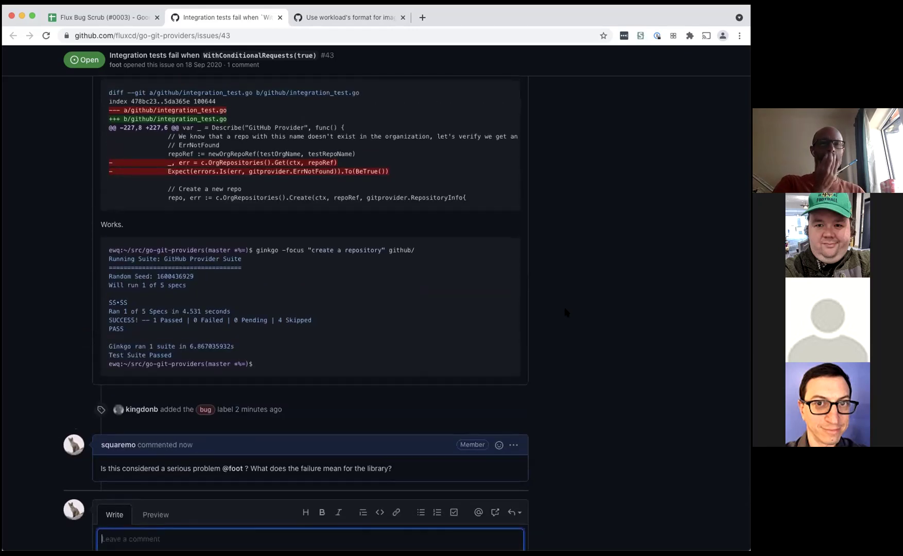
scroll(566, 311, up, 15)
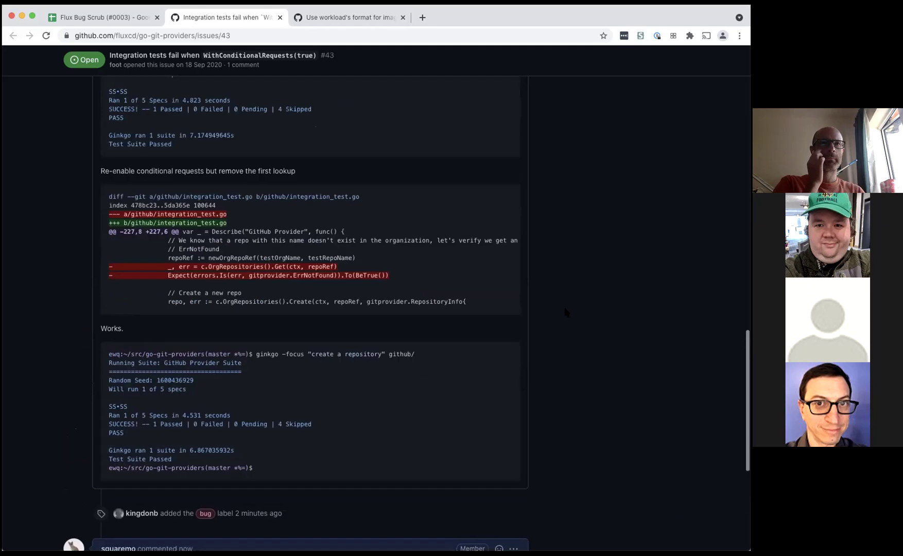
scroll(566, 312, up, 8)
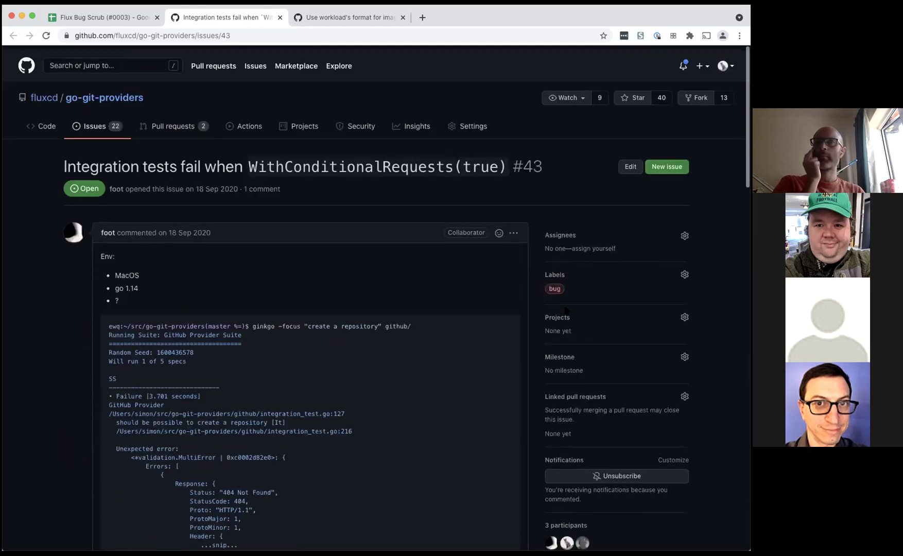
click(684, 231)
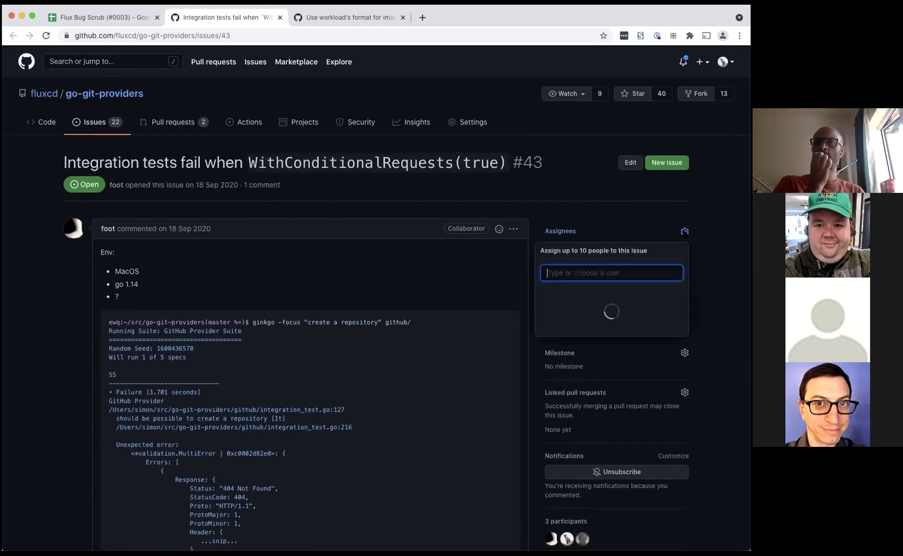
text(seba)
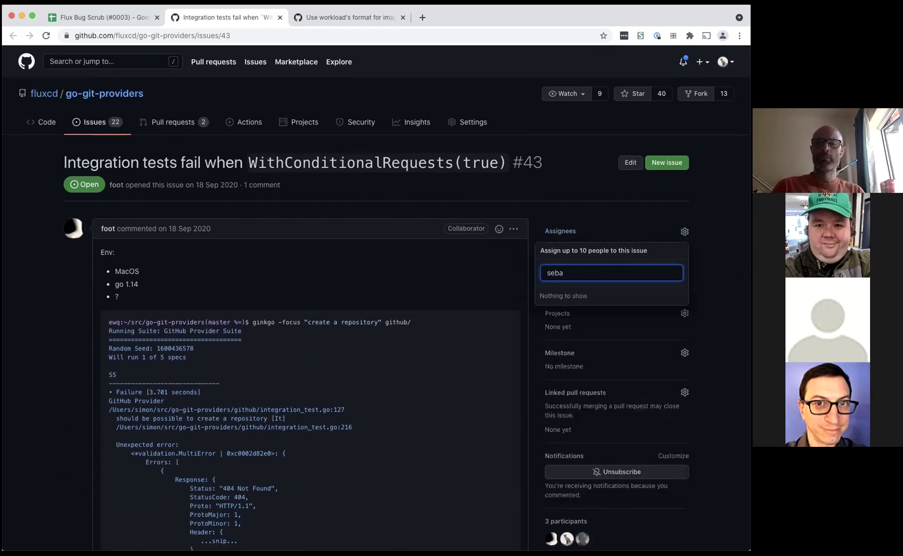
- Clear the name search, look through all assignee candidates for issue #43 and close the list without a selection
key(BackSpace)
key(BackSpace)
key(BackSpace)
key(BackSpace)
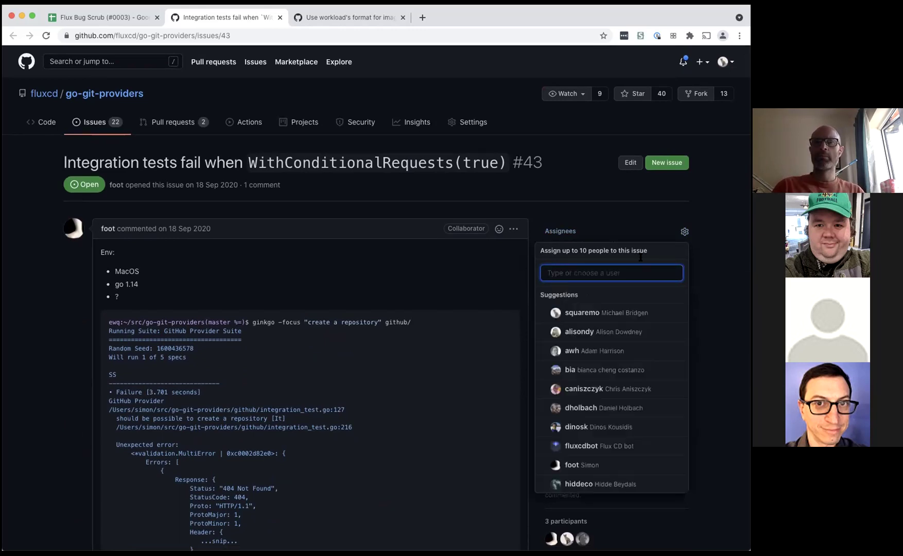
scroll(604, 380, down, 5)
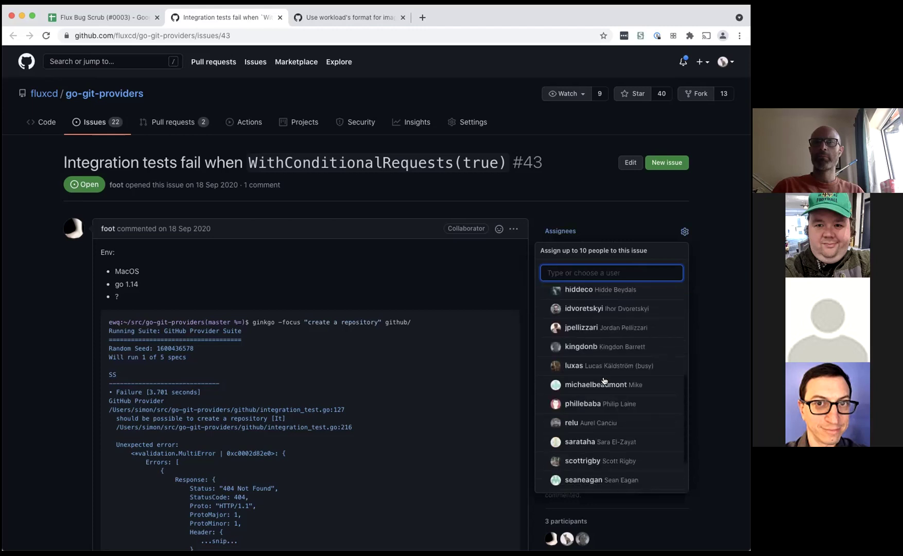
scroll(604, 380, down, 3)
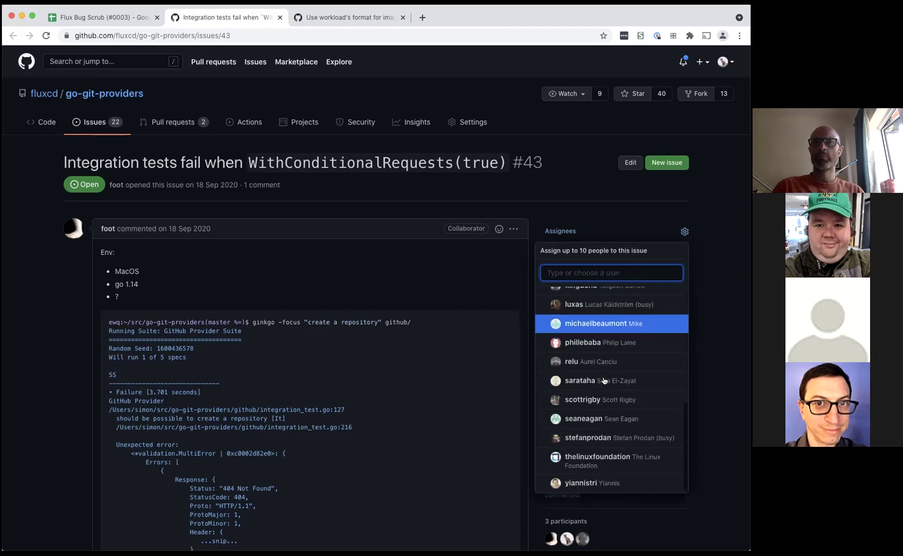
click(699, 336)
click(699, 336)
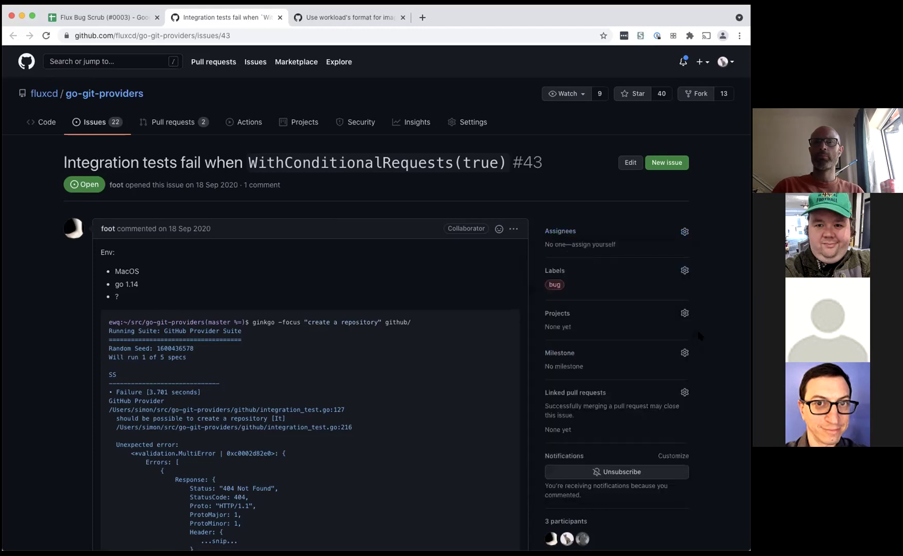
scroll(699, 336, down, 15)
scroll(699, 335, down, 10)
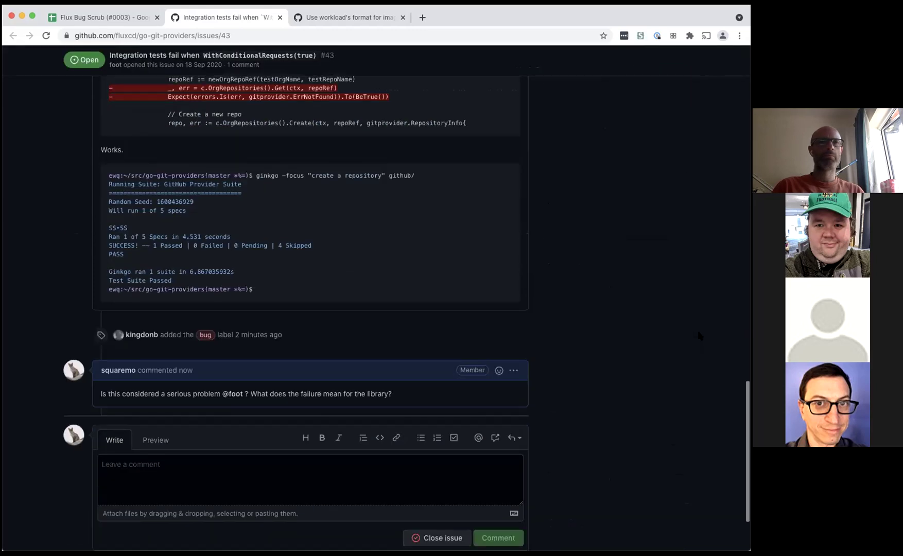
scroll(699, 336, up, 3)
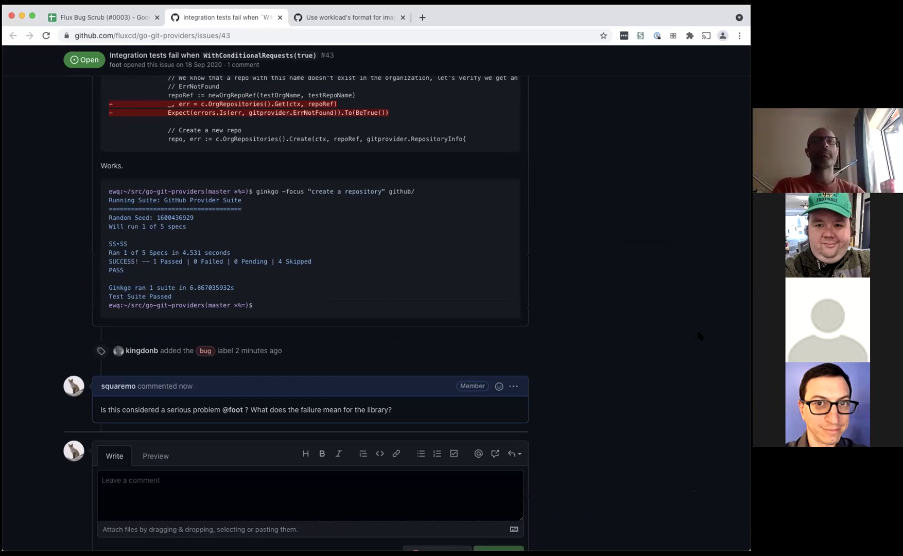
scroll(609, 389, down, 3)
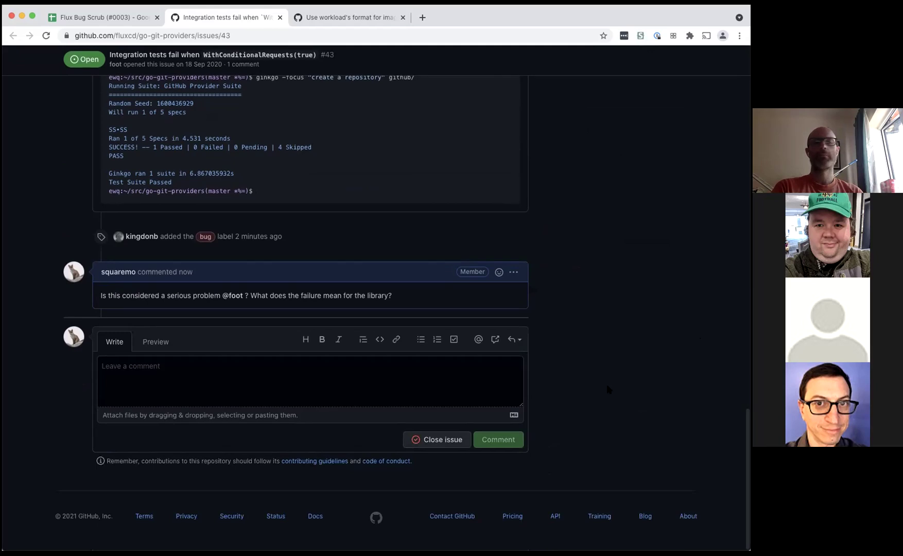
scroll(605, 382, up, 10)
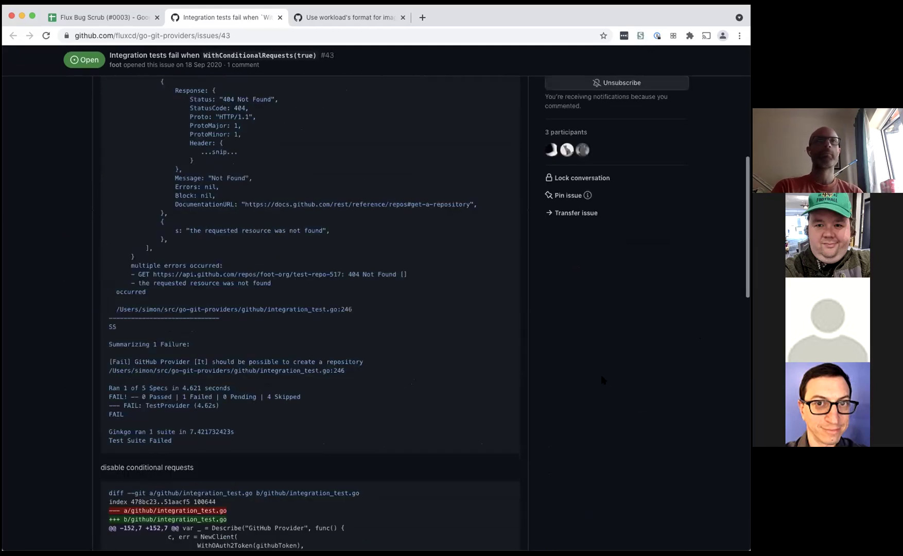
- Return to the Flux Bug Scrub (#0003) spreadsheet and open the linked flux2 issue #271 about a CLI command to read commit status
click(93, 17)
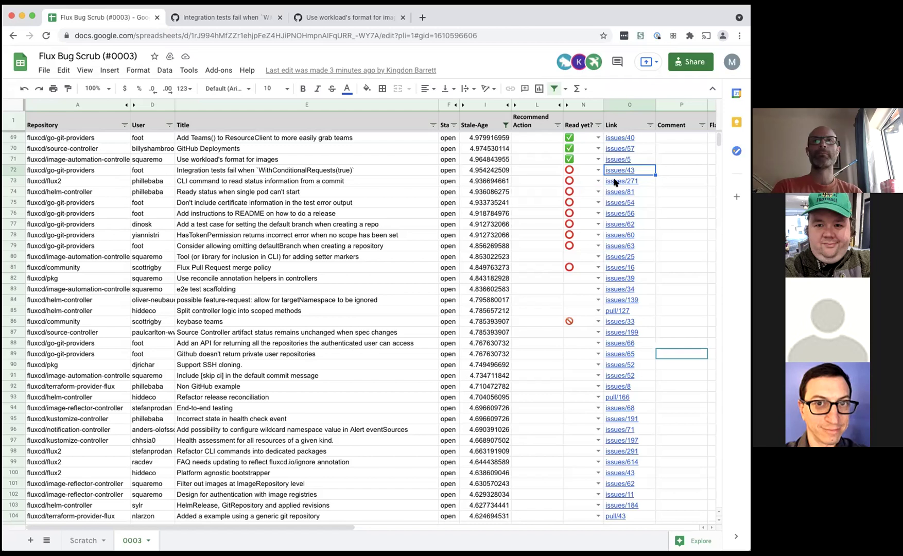
mouse_move(615, 181)
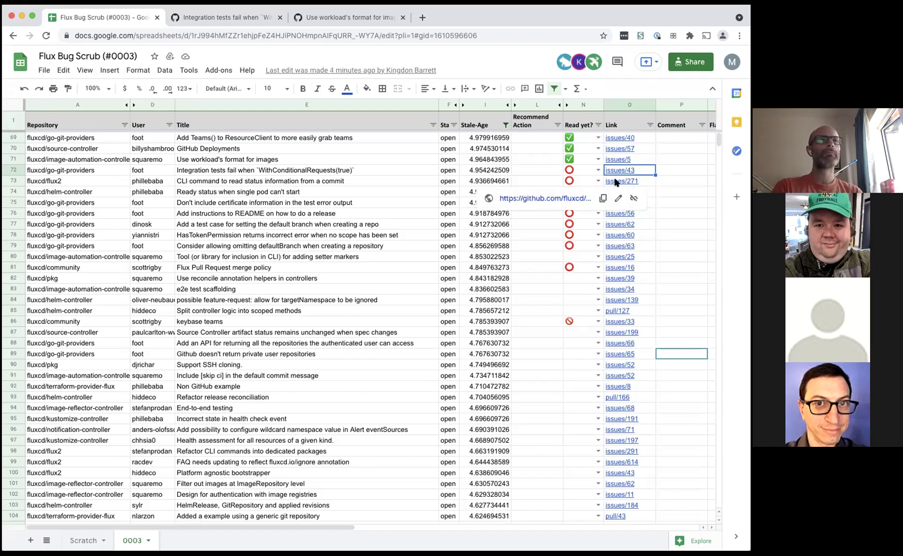
click(616, 182)
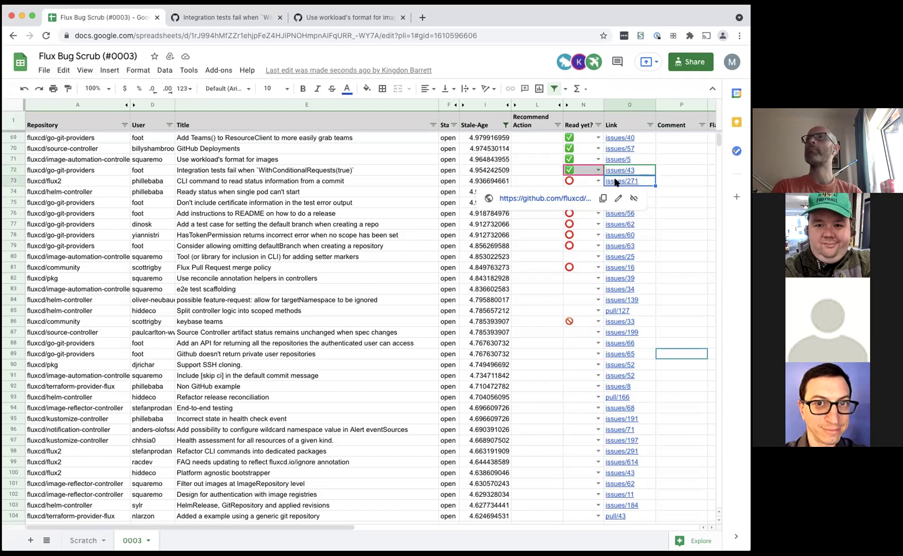
click(533, 198)
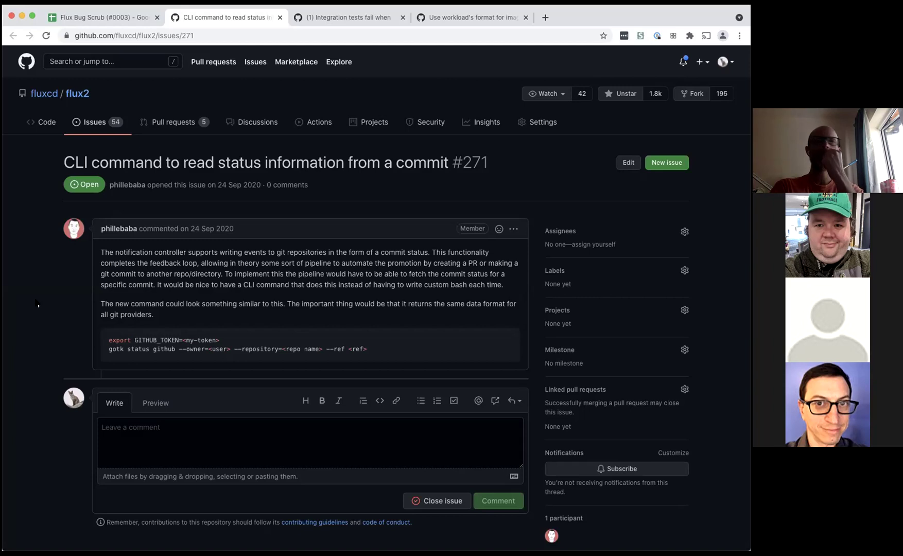
- Check the end of issue #43's thread for new comments and assignments, and return to issue #271
click(335, 20)
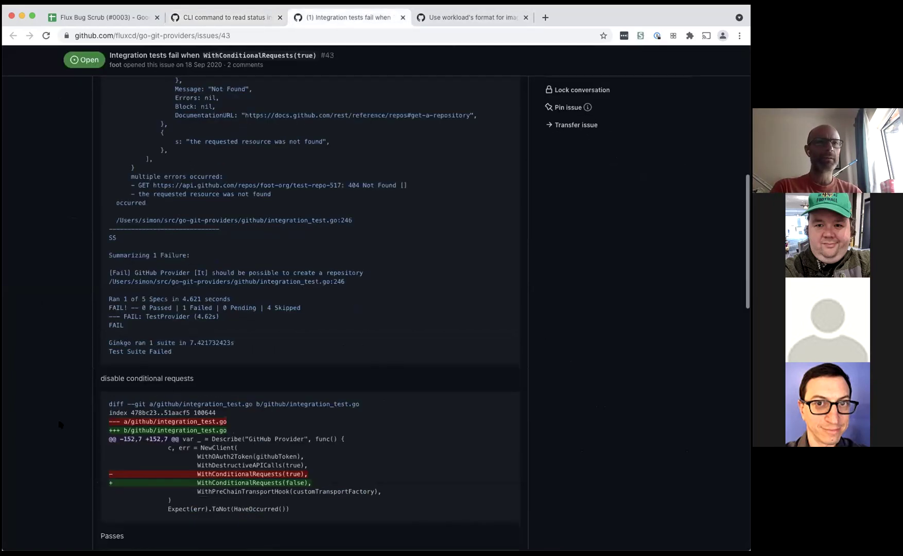
scroll(61, 424, down, 20)
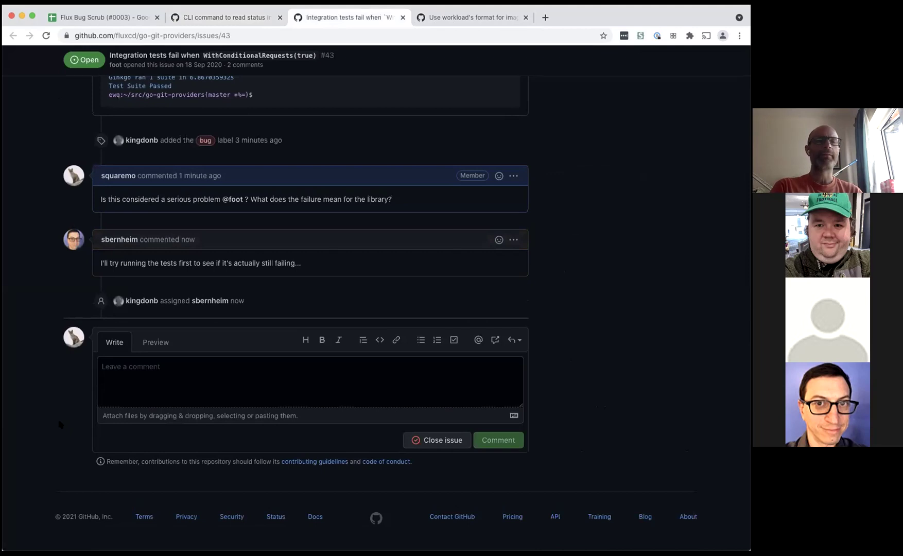
scroll(60, 424, up, 3)
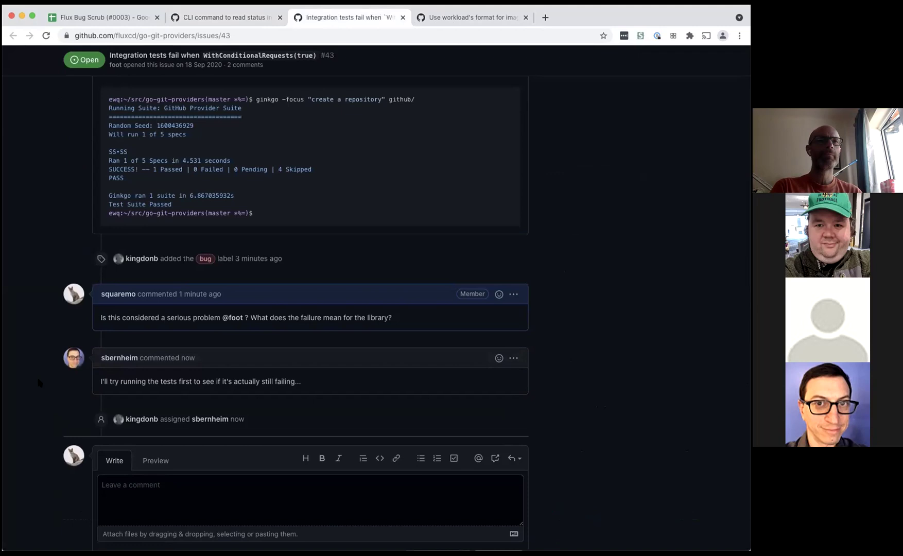
click(194, 19)
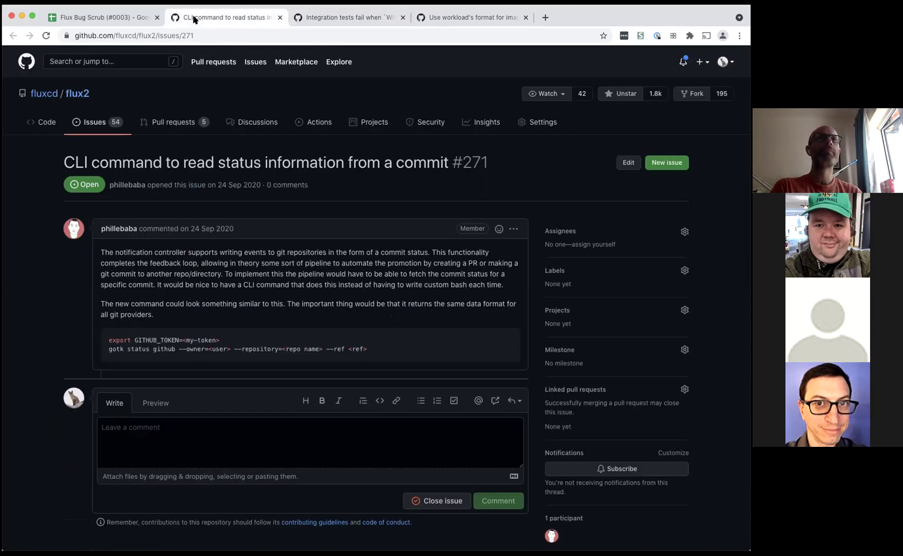